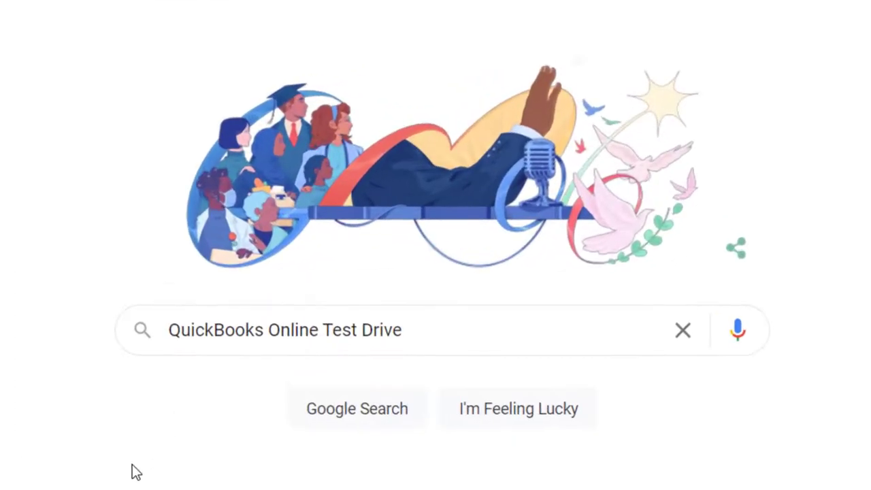
# Search Google for "QuickBooks Online Test Drive" and launch the United States test drive from Intuit's support article
pyautogui.click(492, 332)
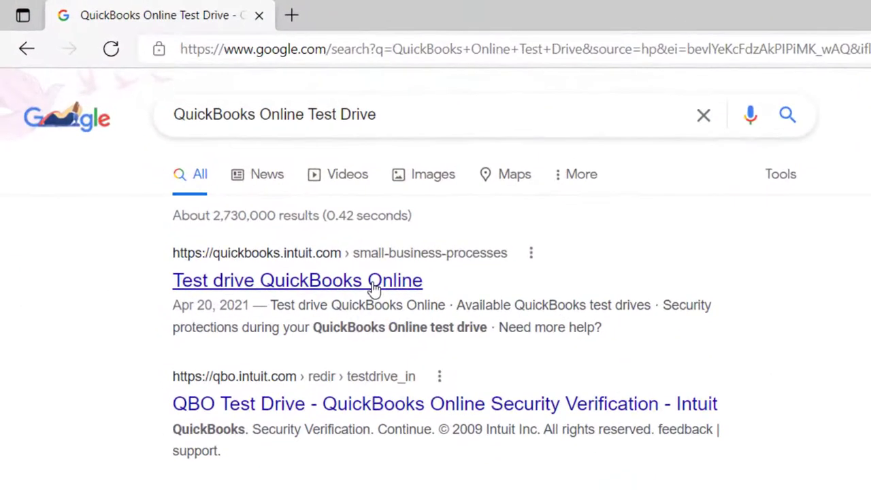
pyautogui.click(344, 265)
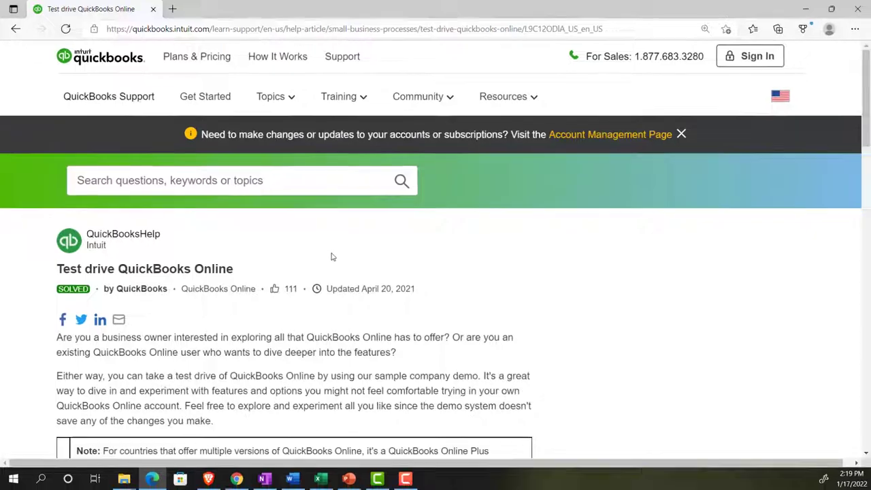
pyautogui.scroll(-4, 540, 421)
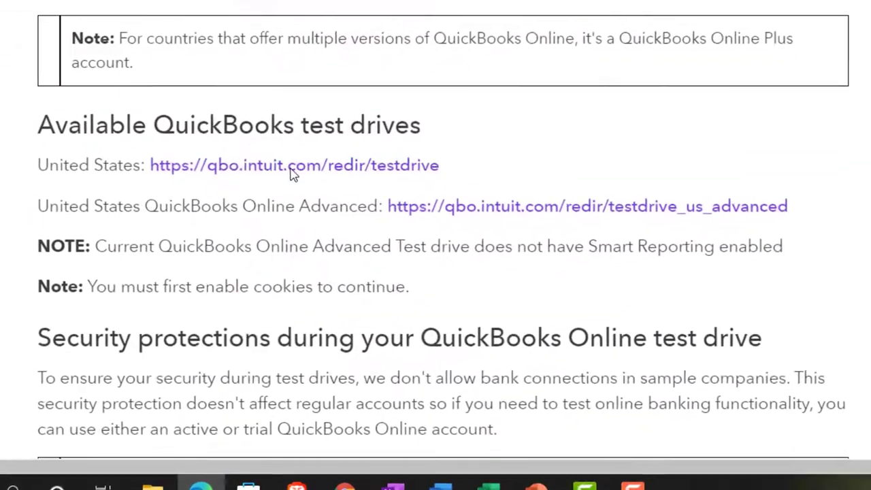
pyautogui.click(292, 166)
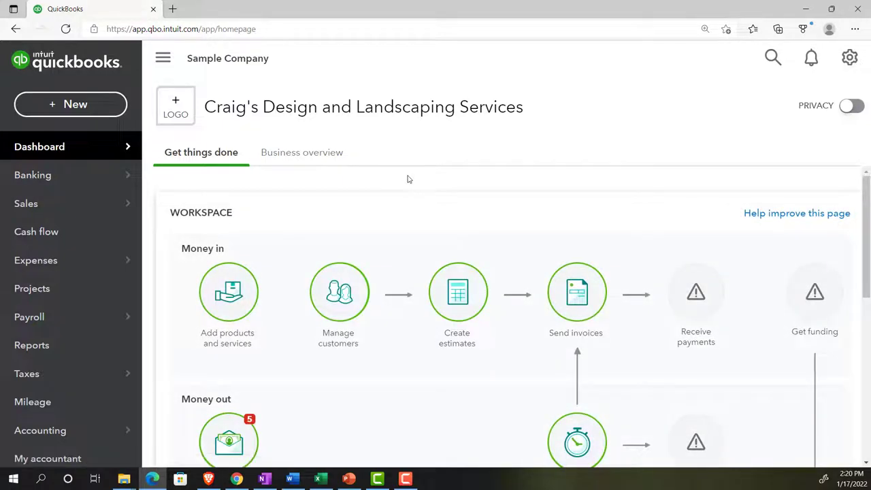
pyautogui.hotkey('ctrl', '+')
pyautogui.hotkey('ctrl', '+')
pyautogui.hotkey('ctrl', '+')
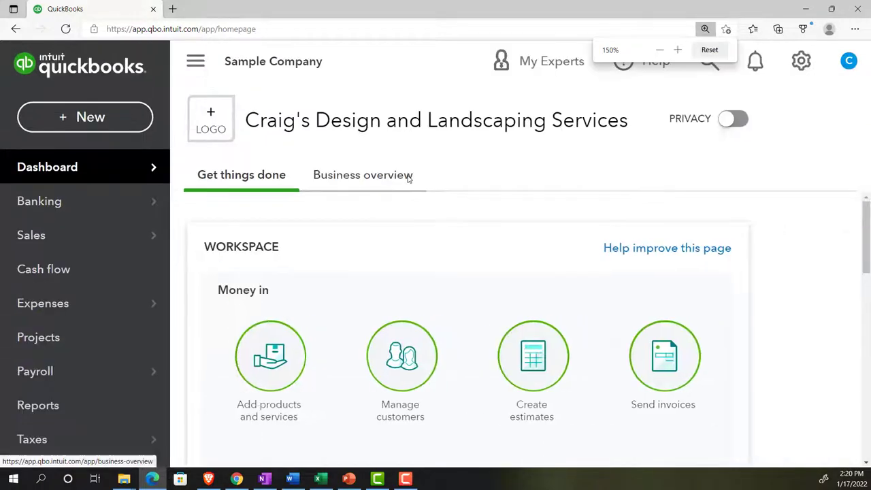
pyautogui.hotkey('ctrl', '-')
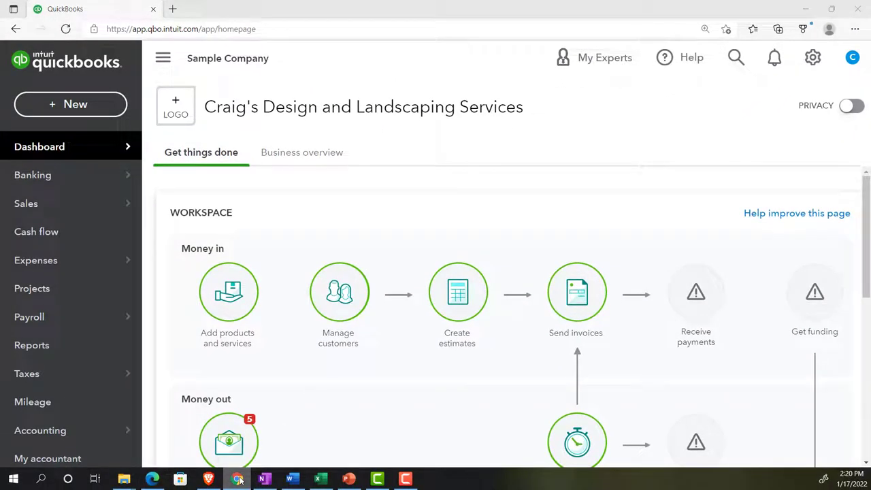
# Switch to the Get Great Guitars company file in Chrome and dismiss the business insurance offer
pyautogui.click(236, 479)
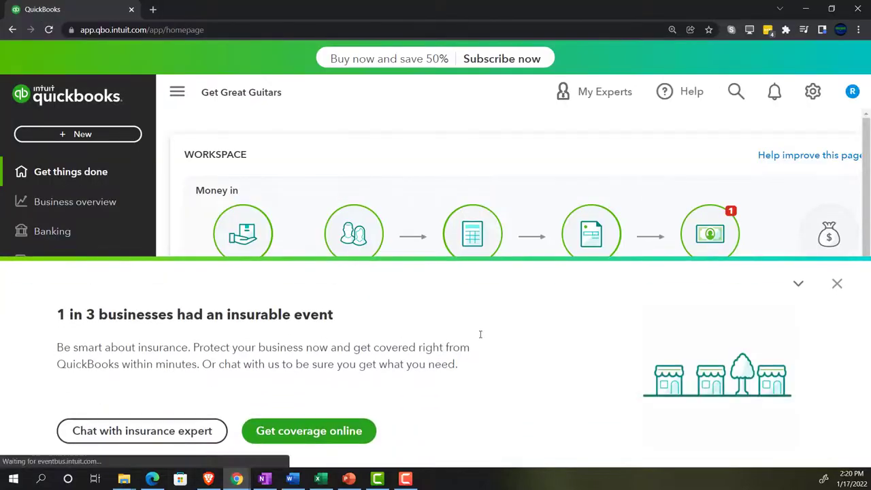
pyautogui.click(835, 287)
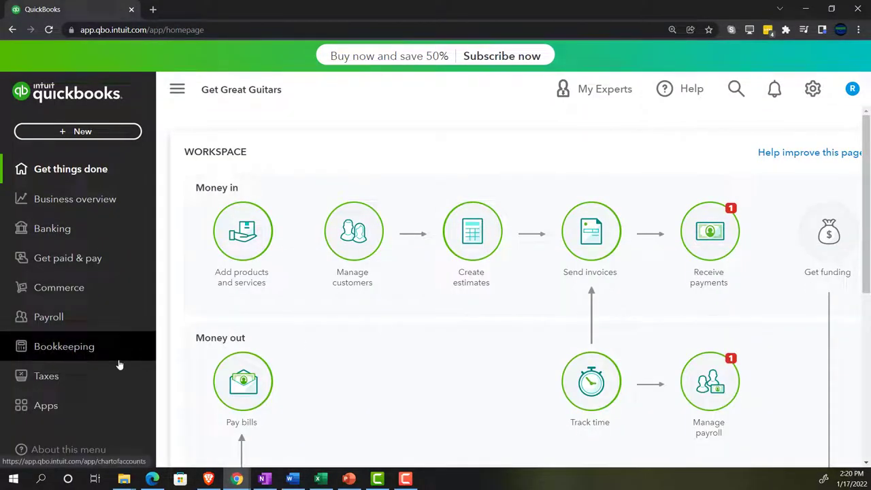
# Return to the sample company in Edge and duplicate its browser tab so that three tabs are open
pyautogui.click(152, 479)
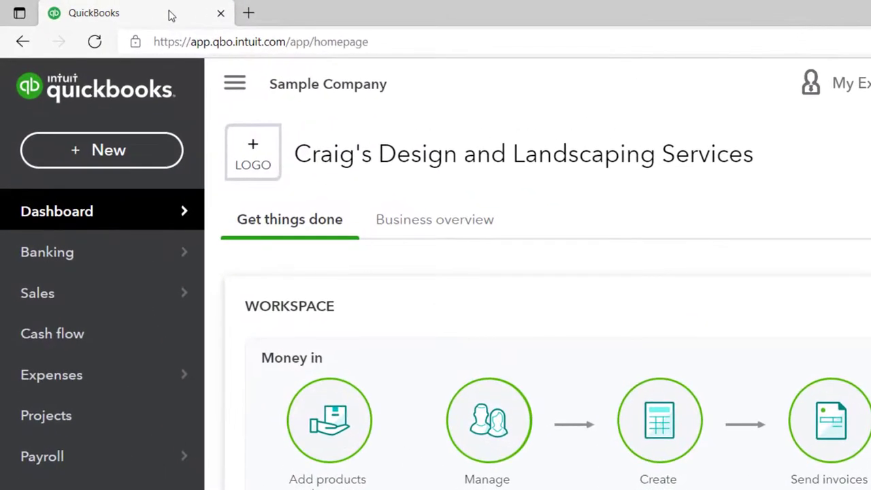
pyautogui.rightClick(170, 15)
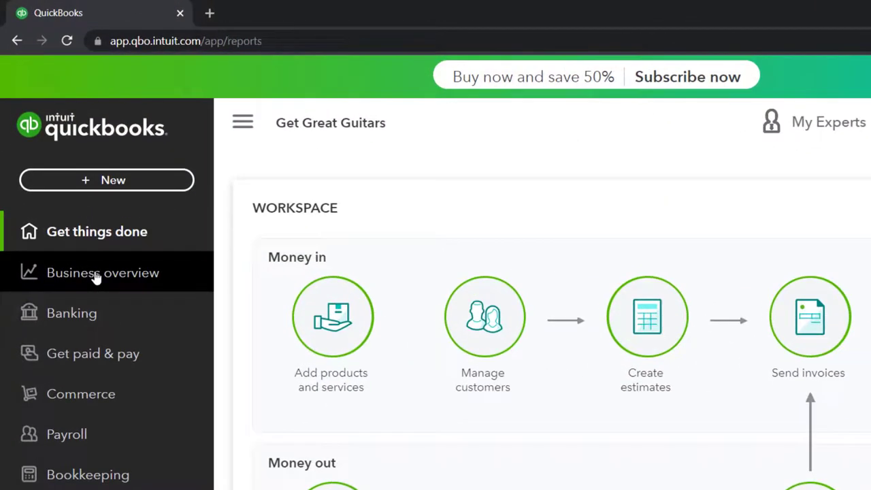
# In the Get Great Guitars file in Chrome, open Reports under Business overview and bring up the company settings options
pyautogui.click(95, 273)
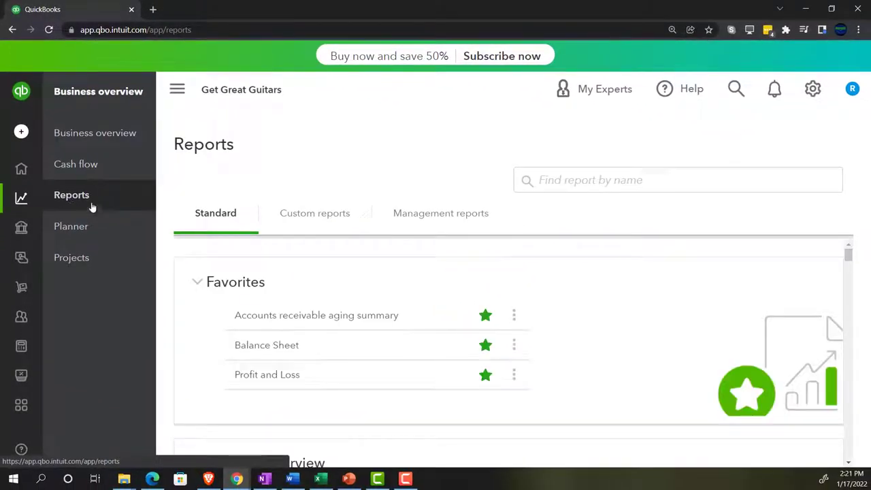
pyautogui.click(815, 94)
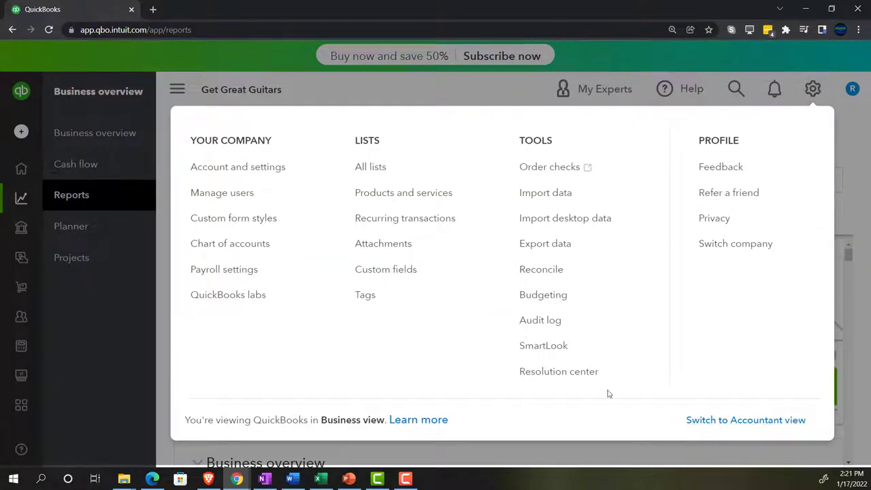
# Switch back to the sample company in Edge and open the favorite Profit and Loss report in the second browser tab
pyautogui.click(153, 479)
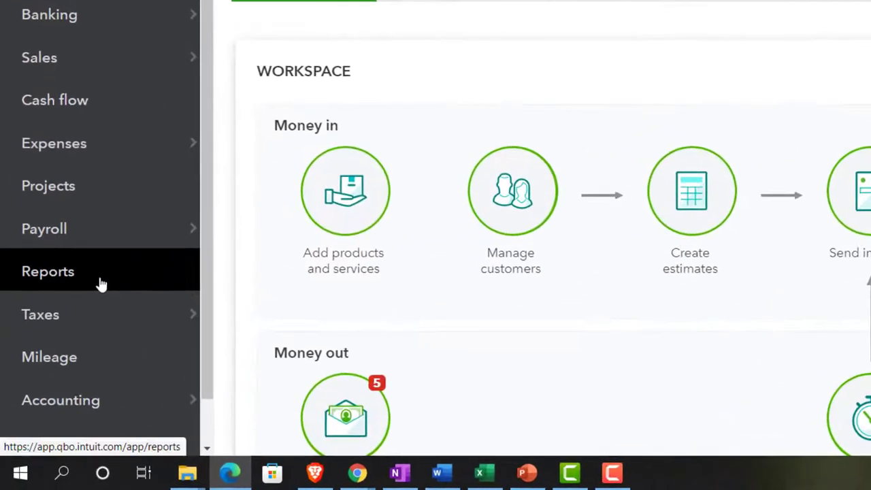
pyautogui.click(100, 284)
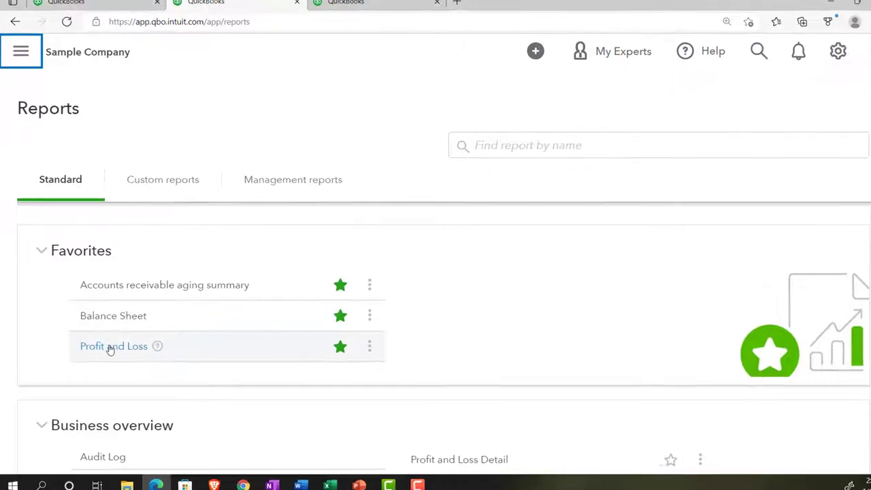
pyautogui.click(110, 348)
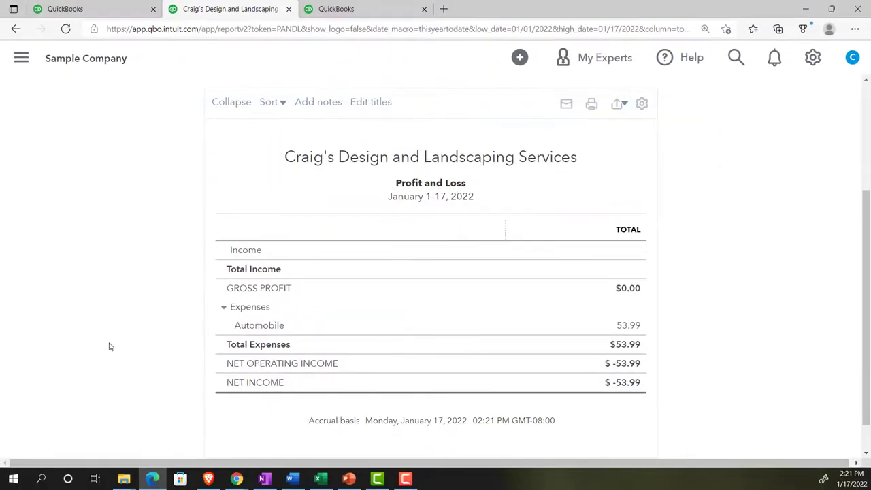
# Set the Profit and Loss report period to 01/01/2021 through 12/31/2021, run it and review the income section
pyautogui.click(243, 170)
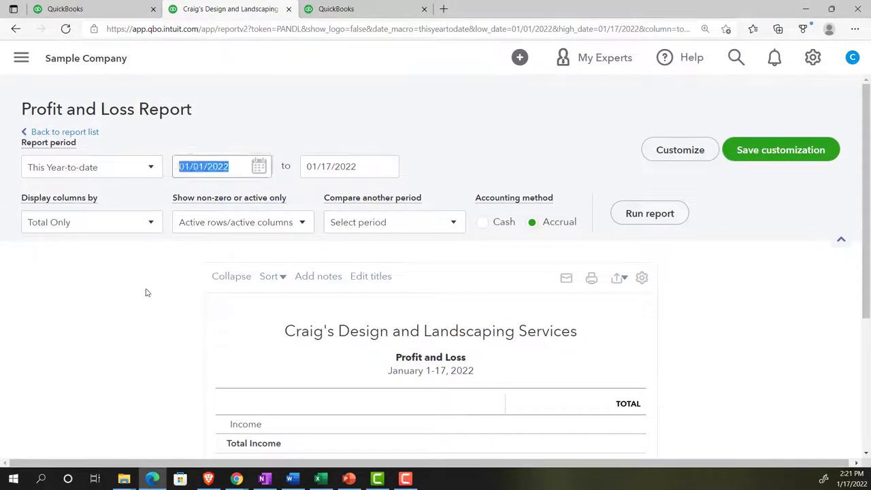
pyautogui.write('01/01/2021')
pyautogui.press('Tab')
pyautogui.write('12/31/2021')
pyautogui.press('Tab')
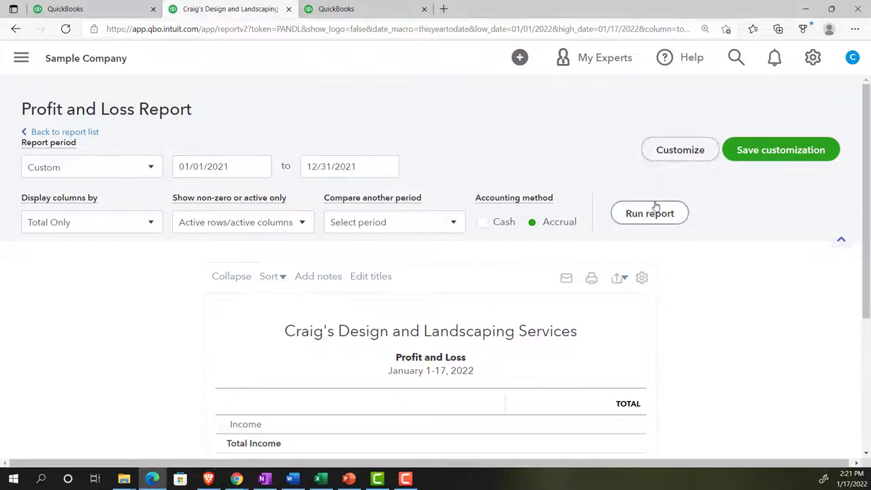
pyautogui.click(650, 213)
pyautogui.scroll(-5, 656, 206)
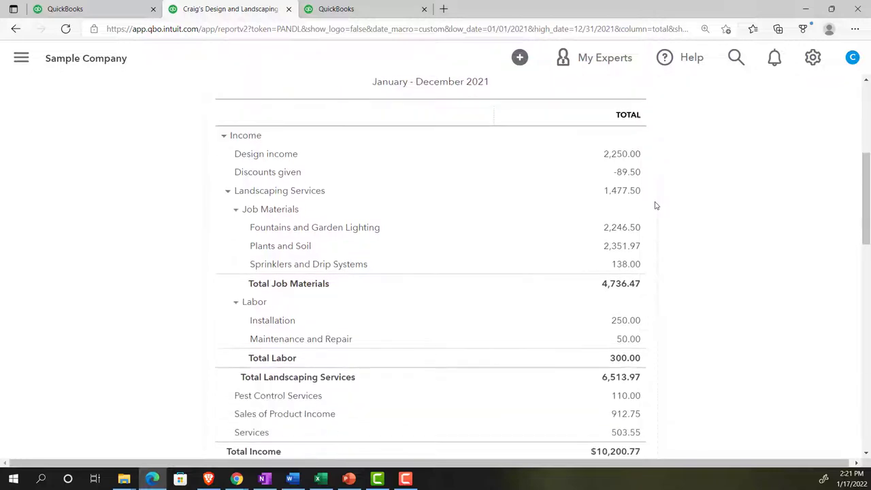
pyautogui.scroll(-2, 655, 206)
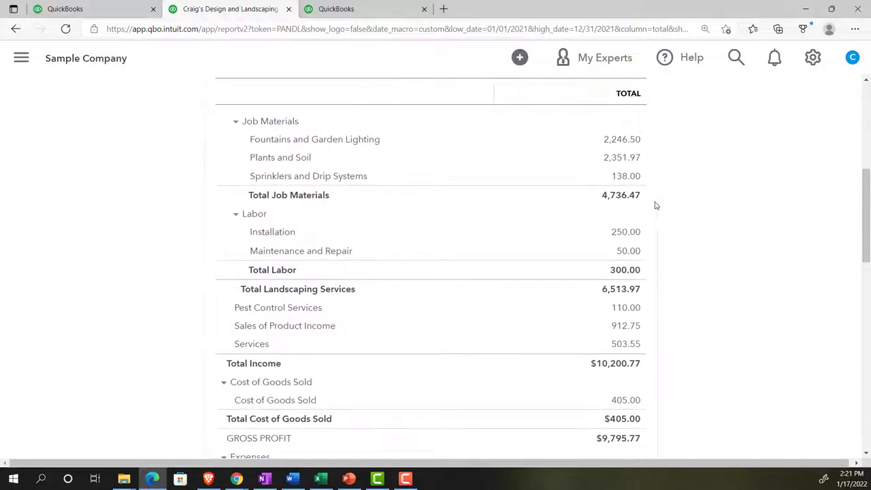
# In the third browser tab, open the Sales by Product/Service Summary from the Sales and customers reports, with the navigation pane hidden
pyautogui.click(337, 10)
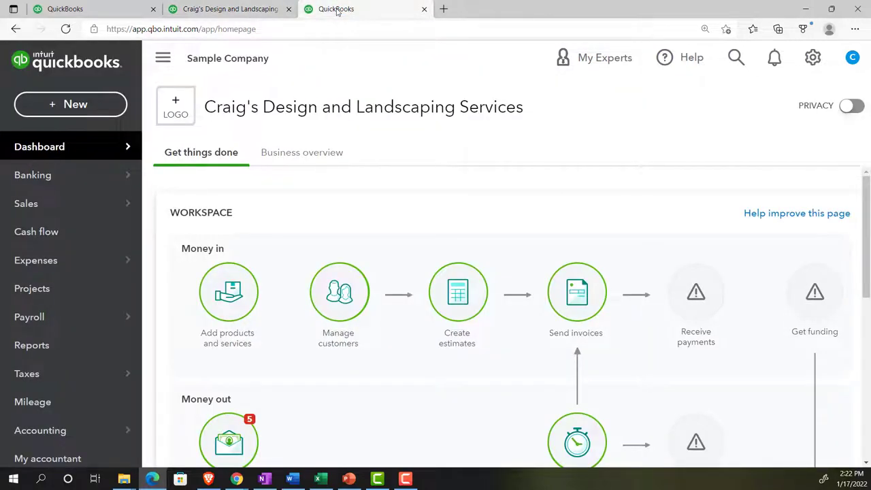
pyautogui.click(68, 351)
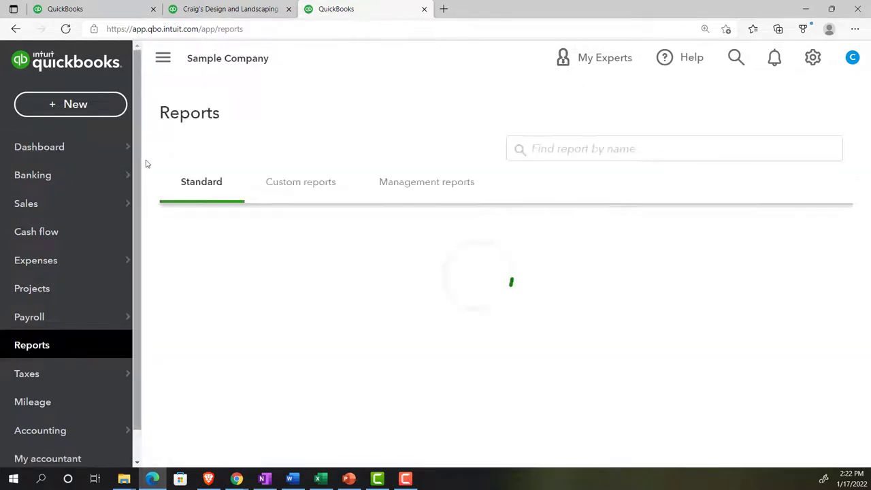
pyautogui.click(163, 58)
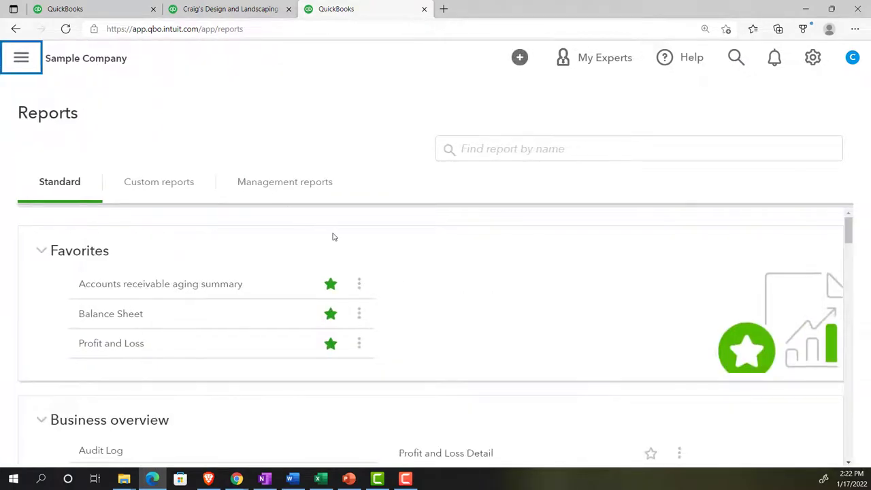
pyautogui.scroll(-4, 342, 266)
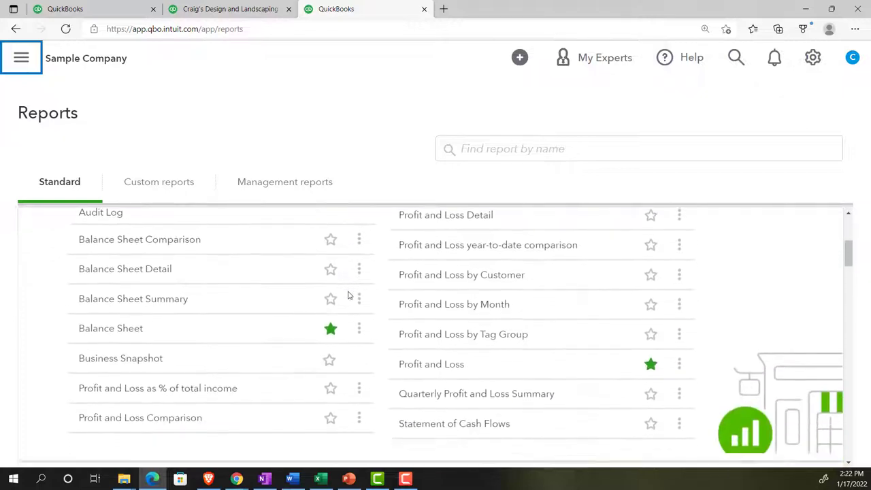
pyautogui.scroll(-5, 347, 295)
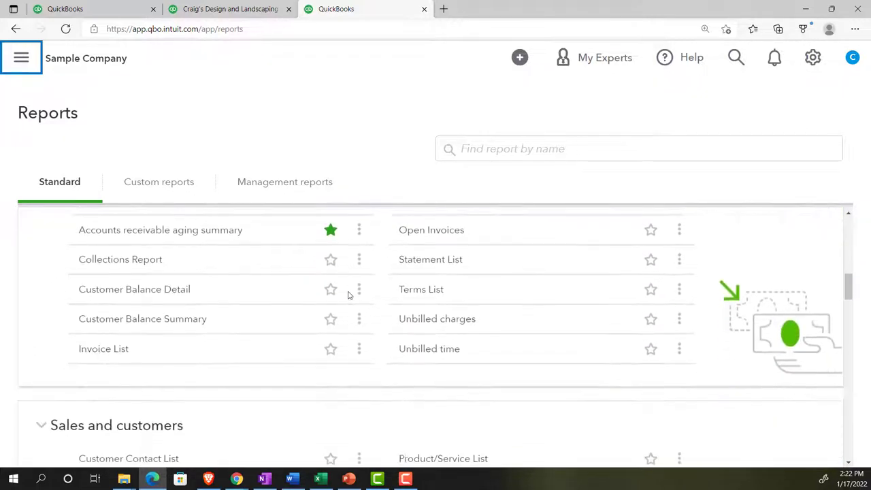
pyautogui.scroll(-3, 348, 295)
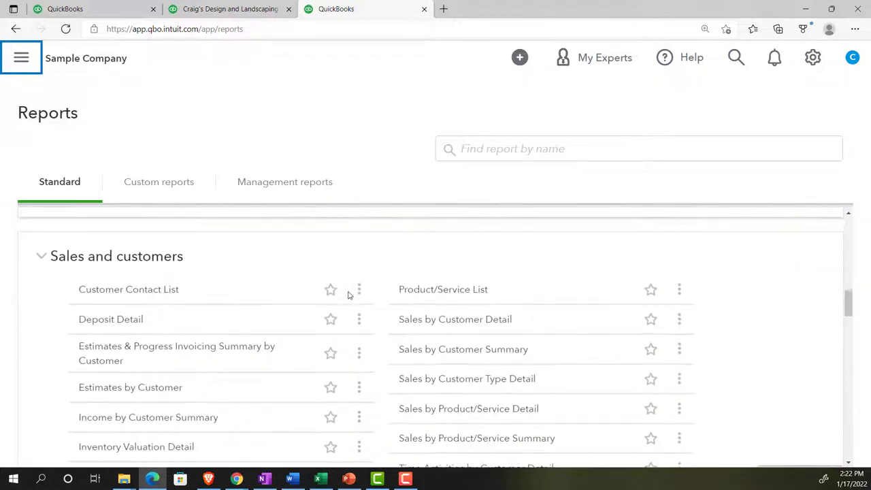
pyautogui.scroll(-1, 348, 295)
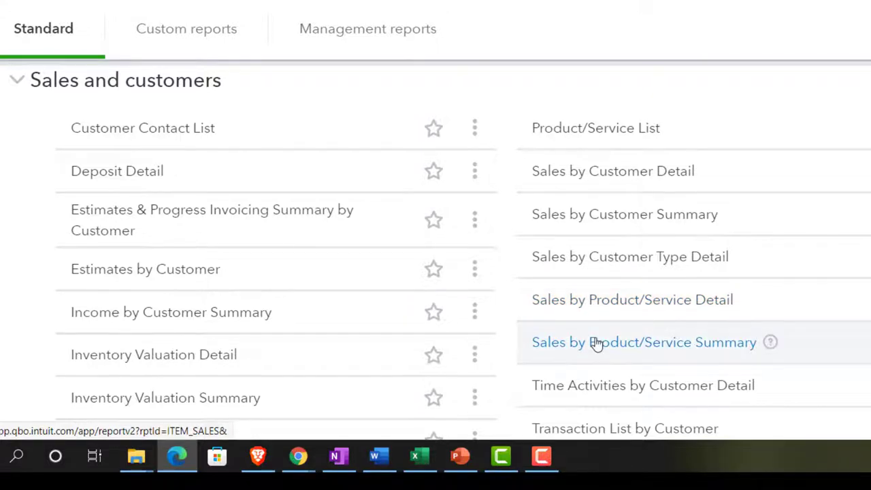
pyautogui.click(595, 343)
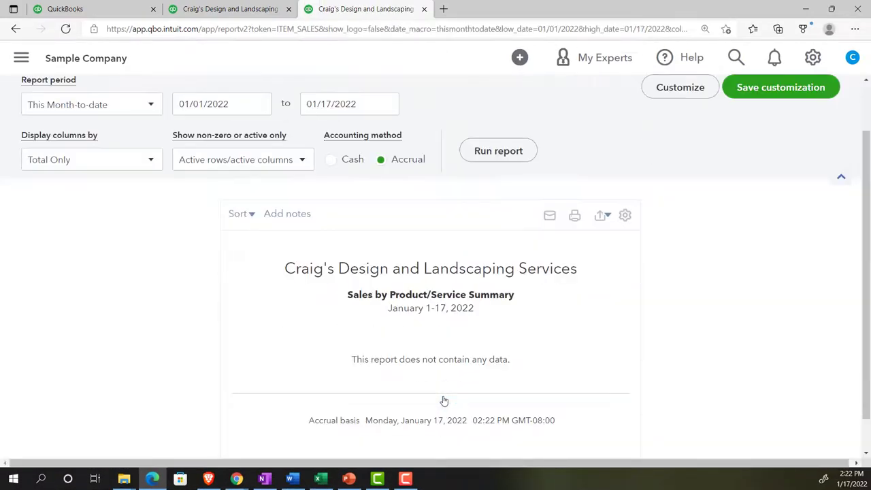
# Run the Sales by Product/Service Summary for 01/01/2021 through 12/31/2021 and review it down to the grand total
pyautogui.moveTo(238, 108); pyautogui.dragTo(166, 102)
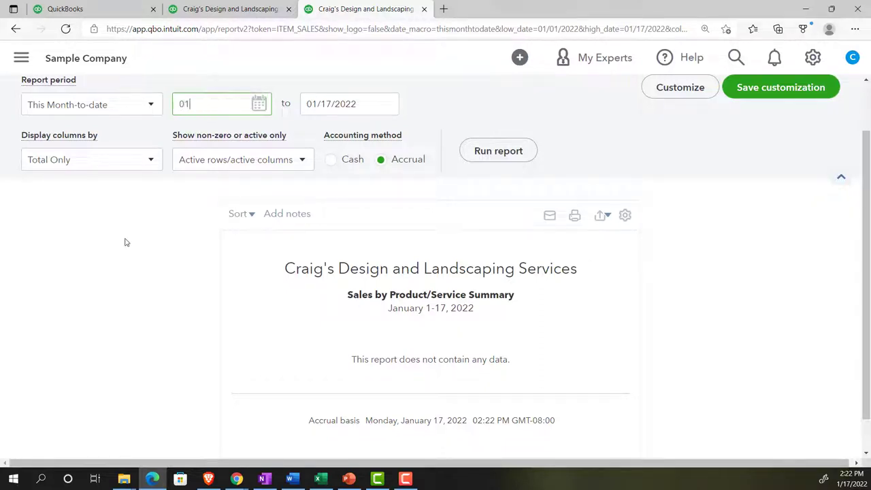
pyautogui.write('010121')
pyautogui.press('Tab')
pyautogui.write('12')
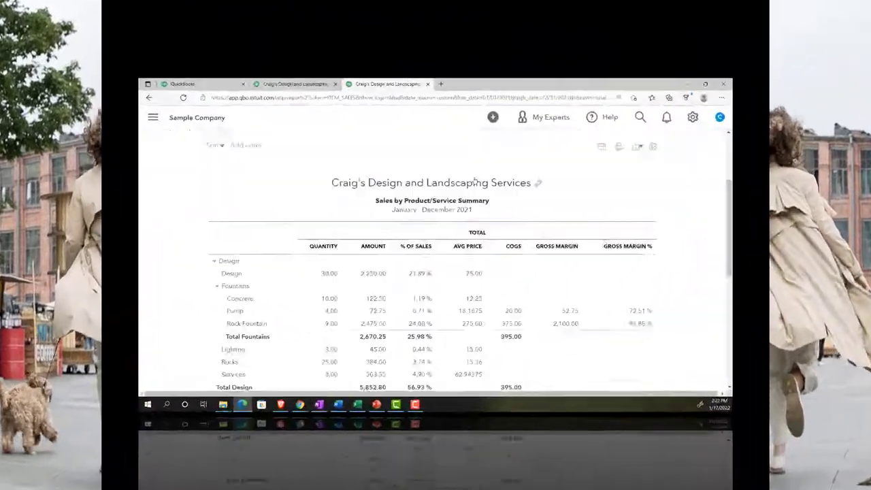
pyautogui.scroll(-1, 568, 242)
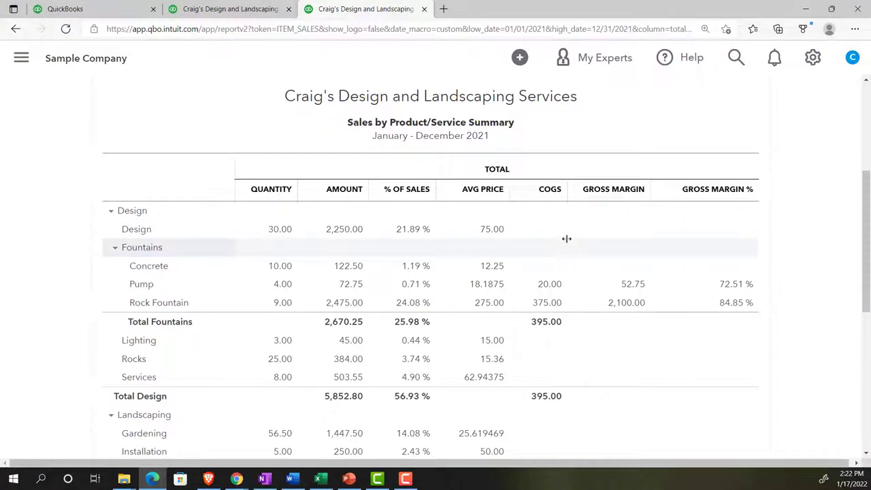
pyautogui.scroll(-5, 566, 239)
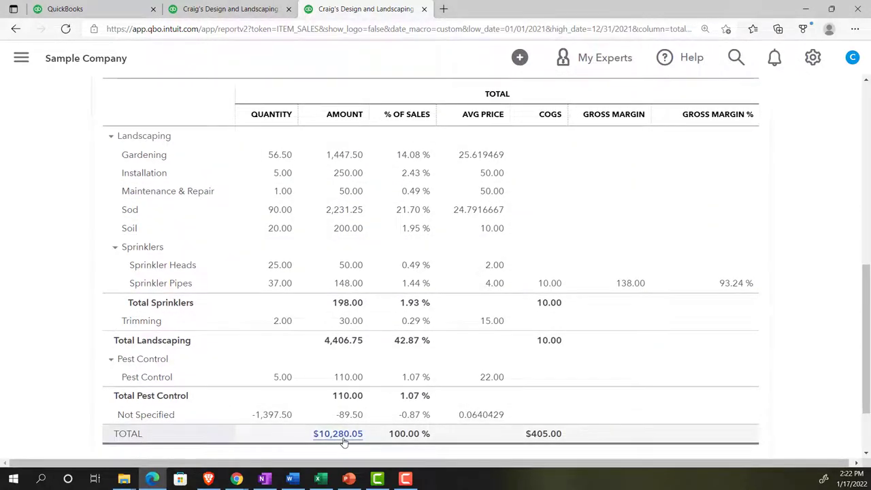
# Compare the Sales by Product/Service Summary's total amount with Total Income on the Profit and Loss report
pyautogui.click(208, 478)
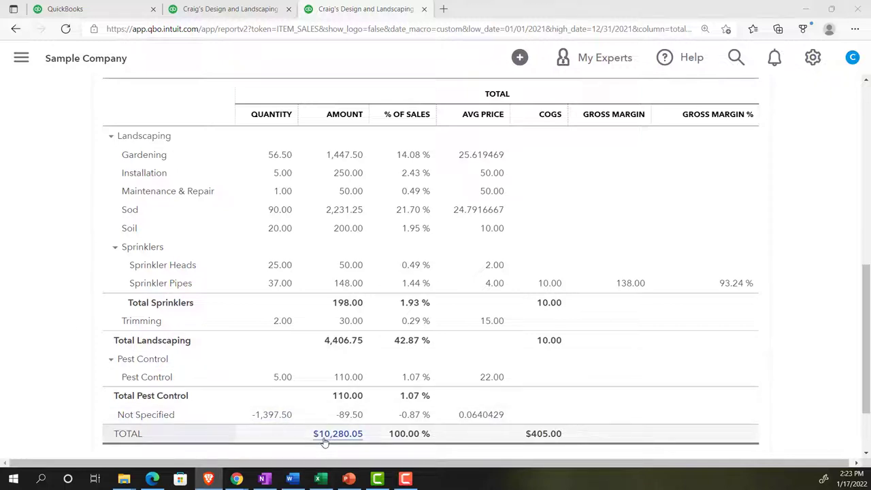
pyautogui.click(231, 11)
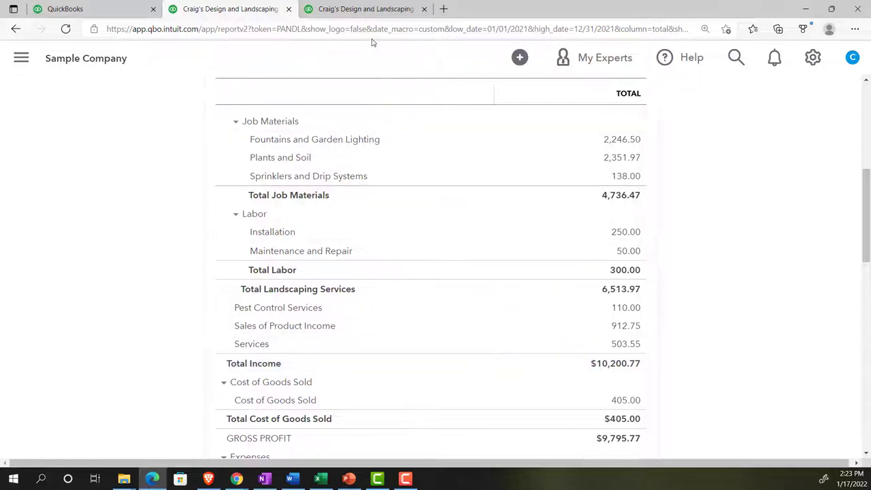
pyautogui.click(363, 12)
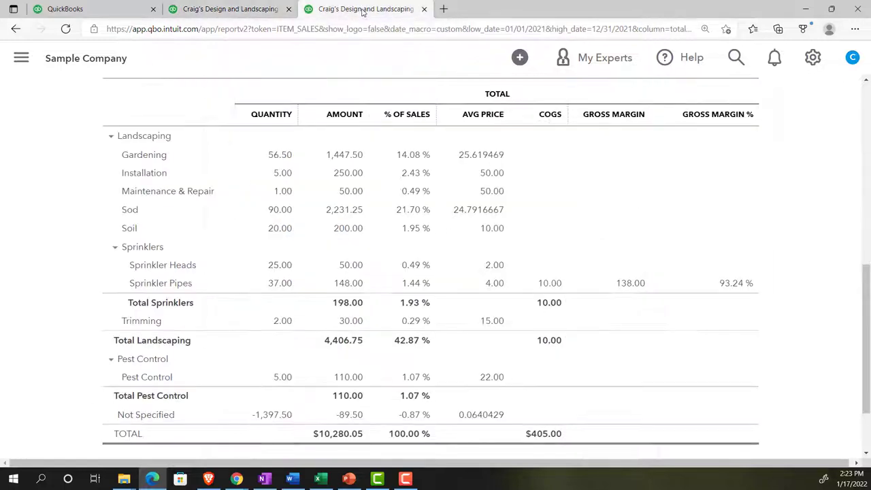
# Export the Sales by Product/Service Summary report to Excel and open the exported workbook
pyautogui.scroll(6, 685, 218)
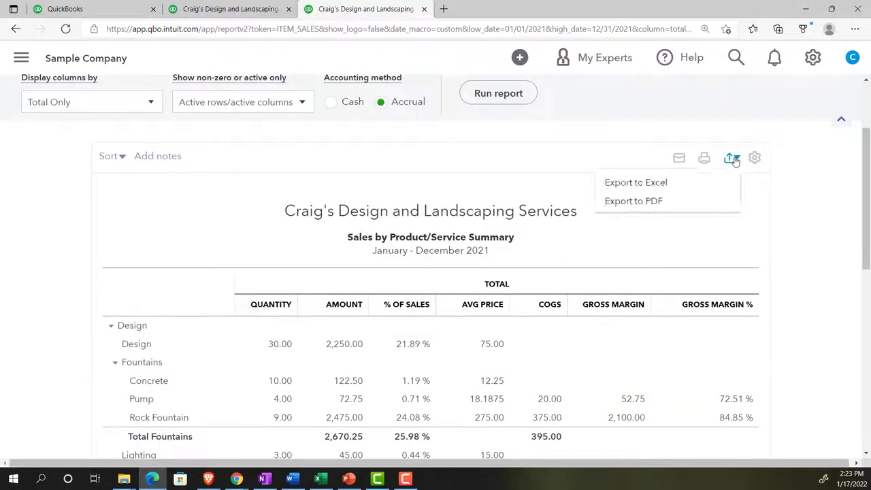
pyautogui.click(651, 182)
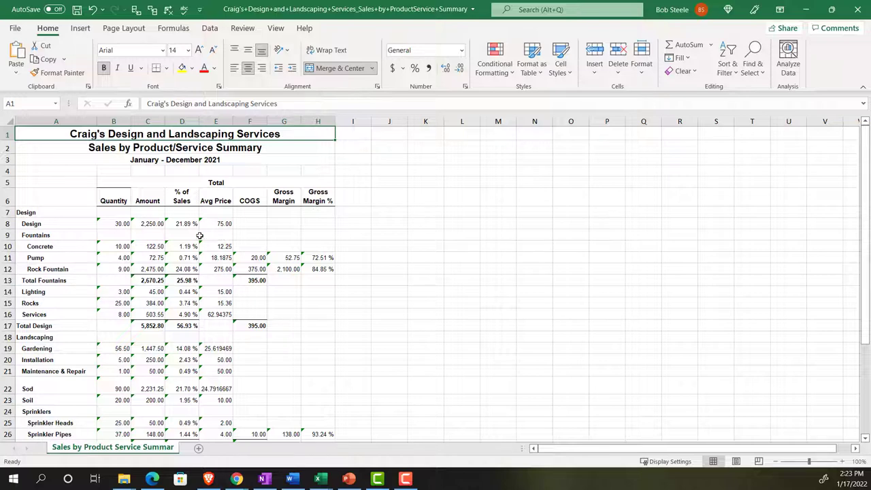
# In the Month End Reports workbook in Excel, add a new sheet after the last one and name it "Sales by Item Graph"
pyautogui.click(325, 480)
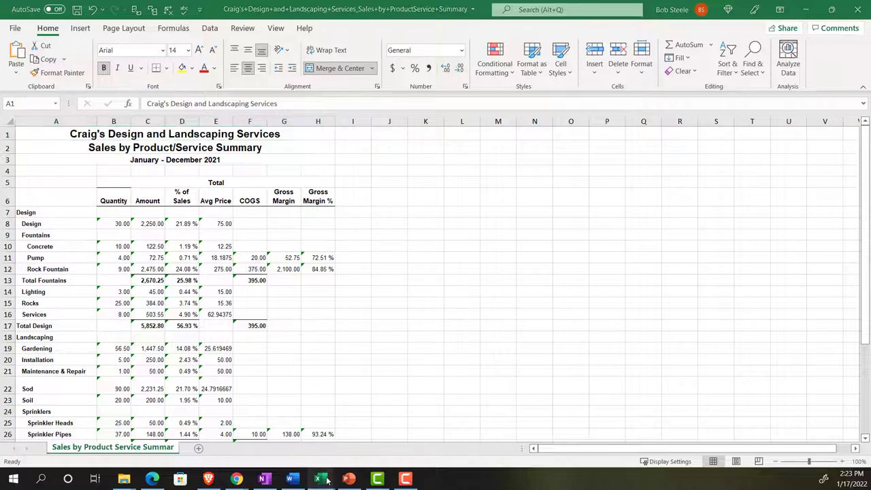
pyautogui.click(277, 450)
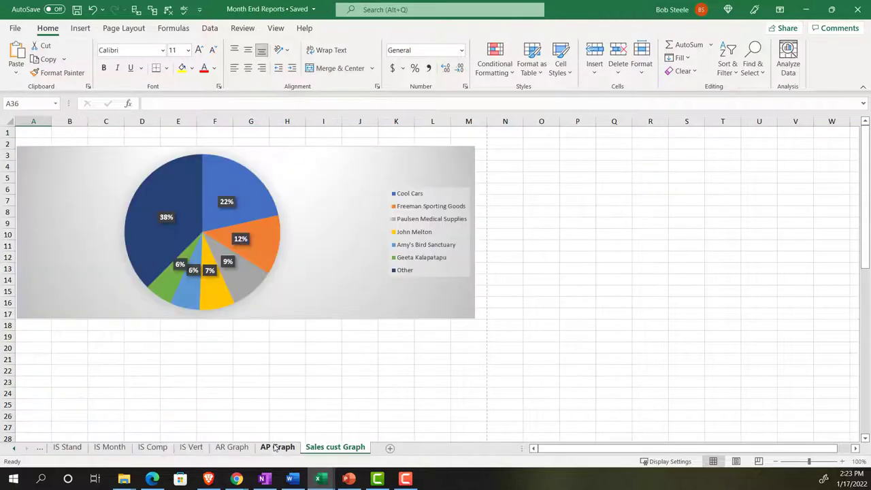
pyautogui.click(392, 449)
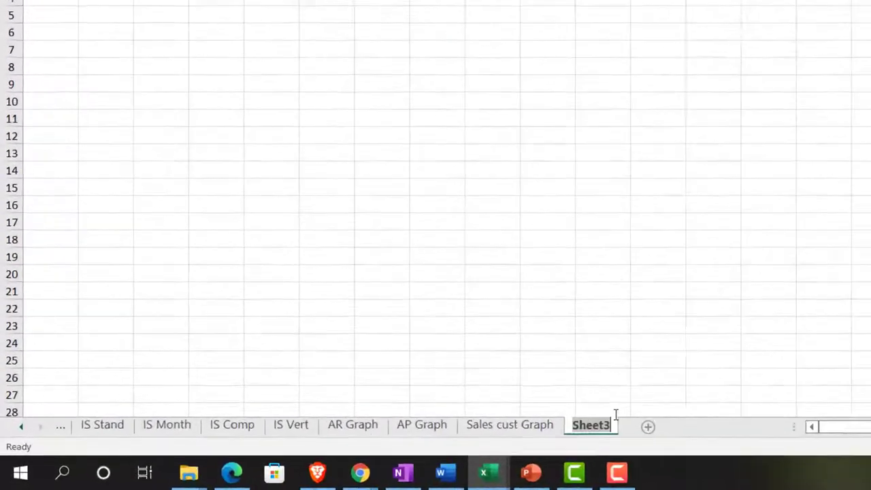
pyautogui.doubleClick(385, 447)
pyautogui.write('Sales by Item')
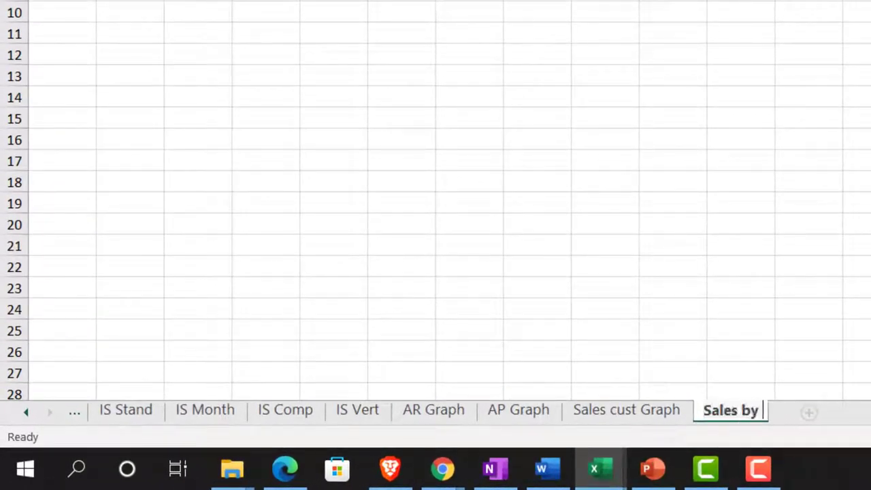
pyautogui.write(' Graph')
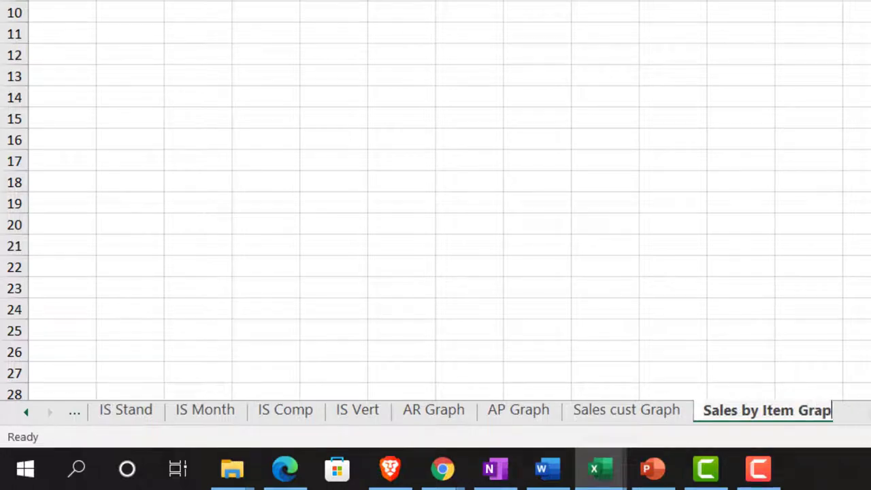
pyautogui.press('Return')
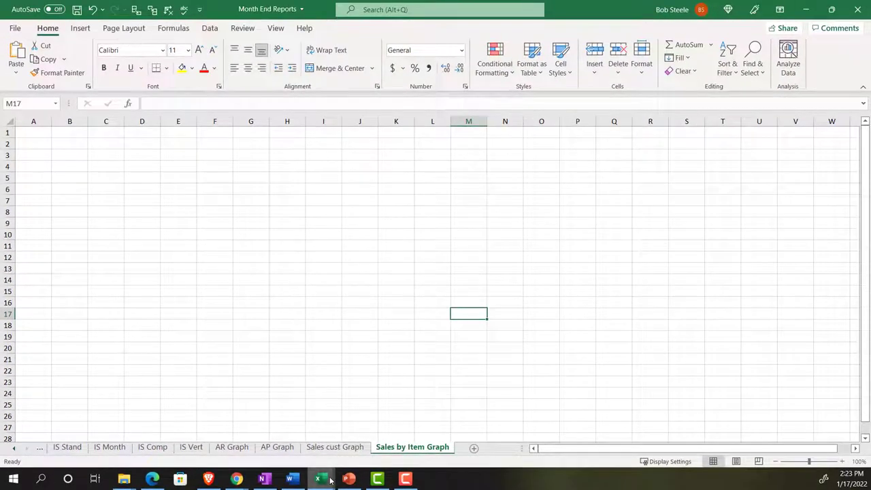
# Copy the entire exported Sales by Product/Service Summary sheet and paste it over the whole Sales by Item Graph sheet in Month End Reports
pyautogui.moveTo(539, 474)
pyautogui.click(357, 435)
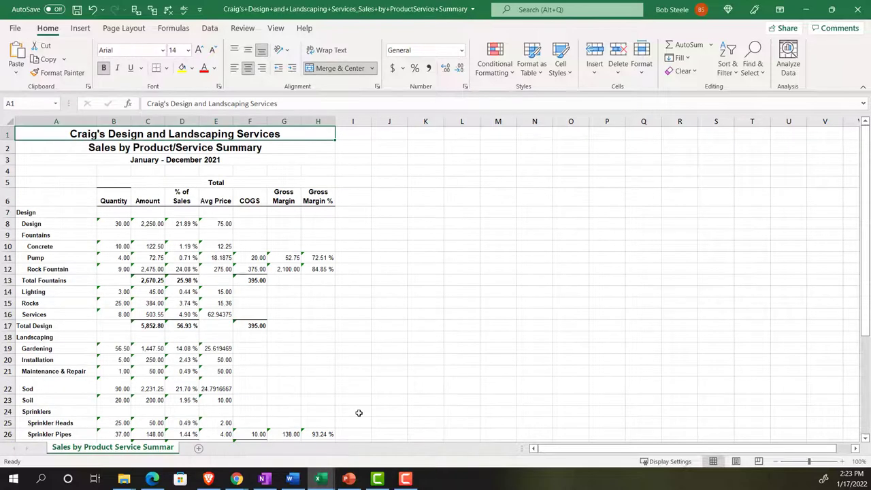
pyautogui.click(11, 121)
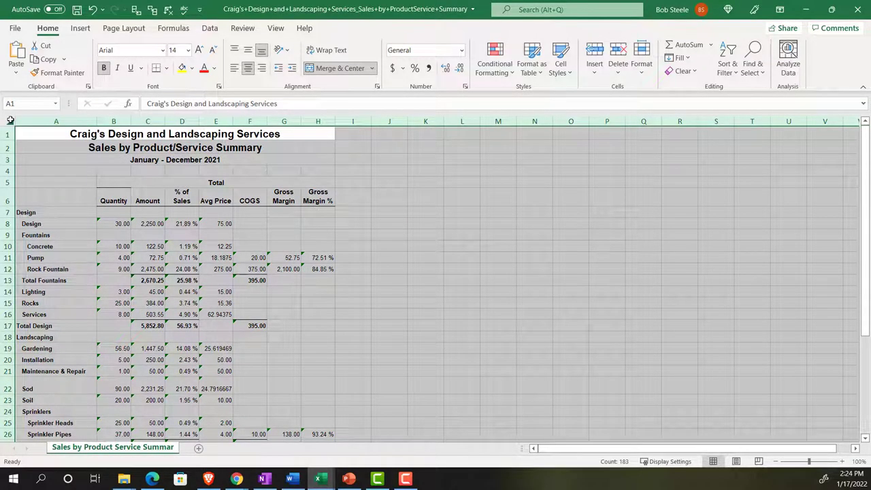
pyautogui.hotkey('ctrl', 'c')
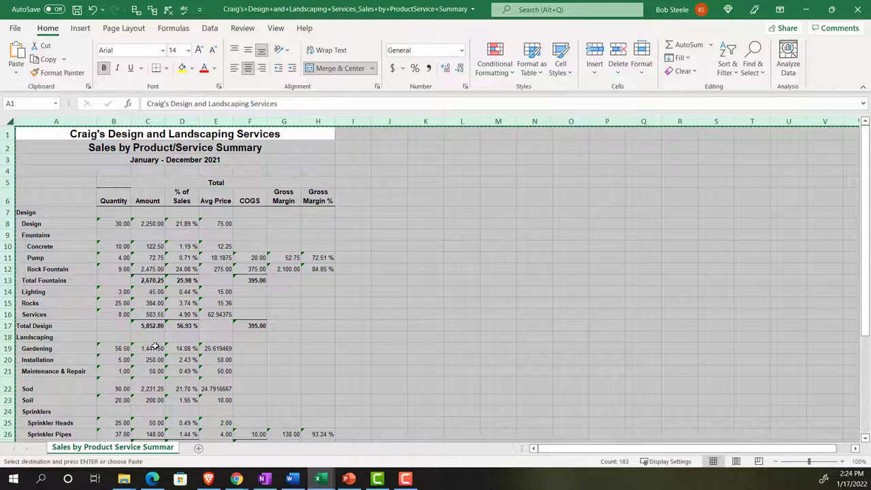
pyautogui.moveTo(318, 479)
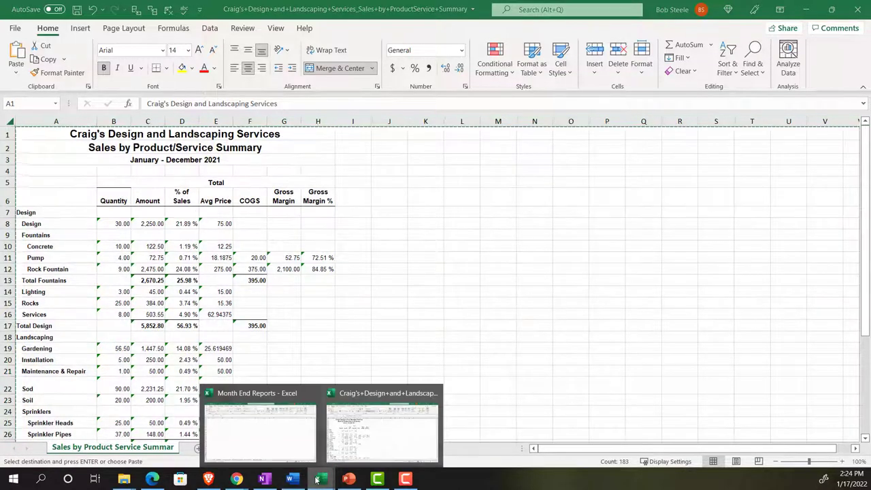
pyautogui.click(260, 425)
pyautogui.click(179, 280)
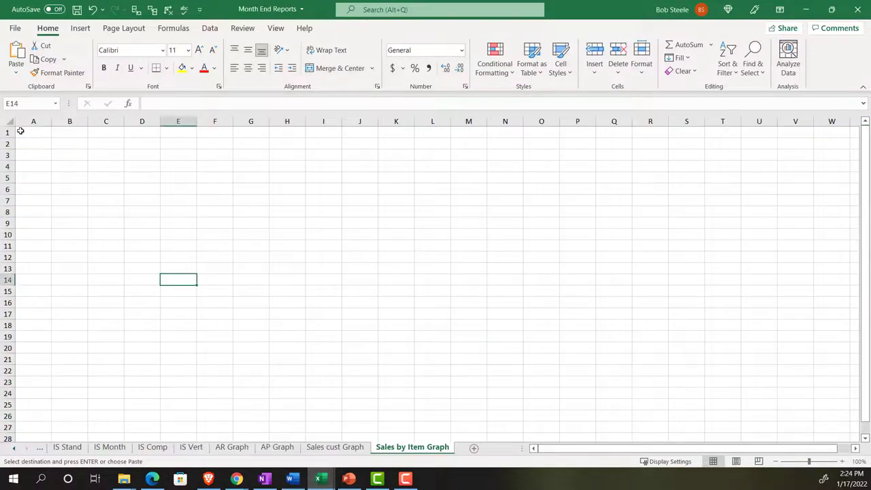
pyautogui.click(10, 121)
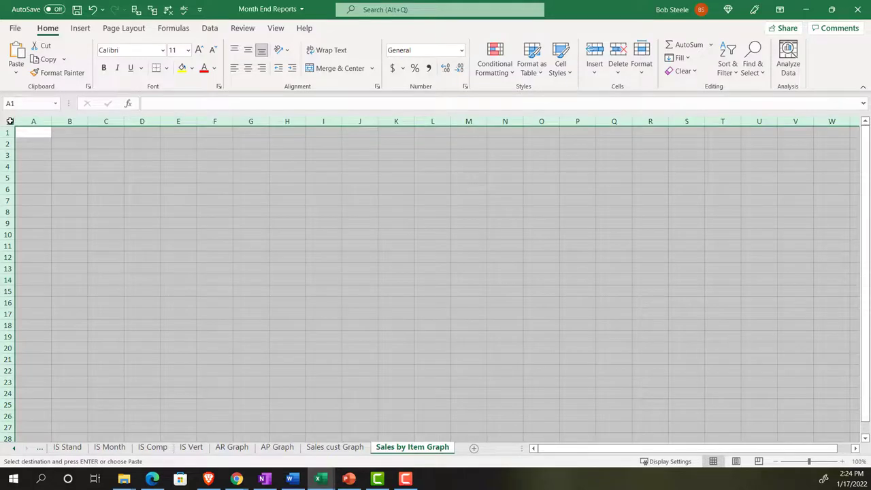
pyautogui.rightClick(75, 186)
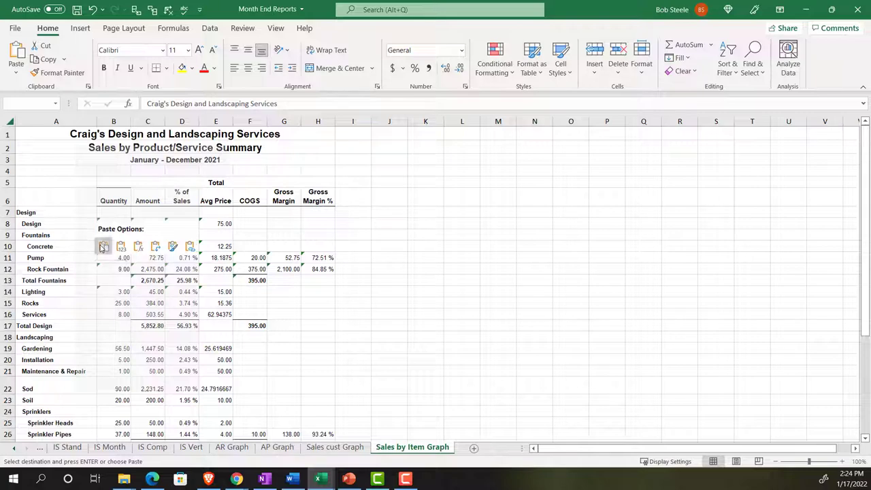
pyautogui.click(104, 247)
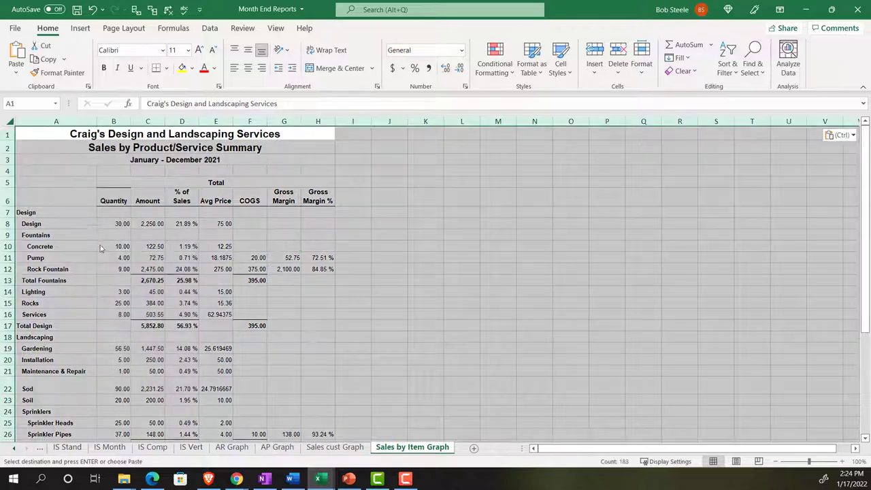
# Delete rows 1 through 5, holding the report title and the Total heading, from the Sales by Item Graph sheet
pyautogui.scroll(2, 91, 293)
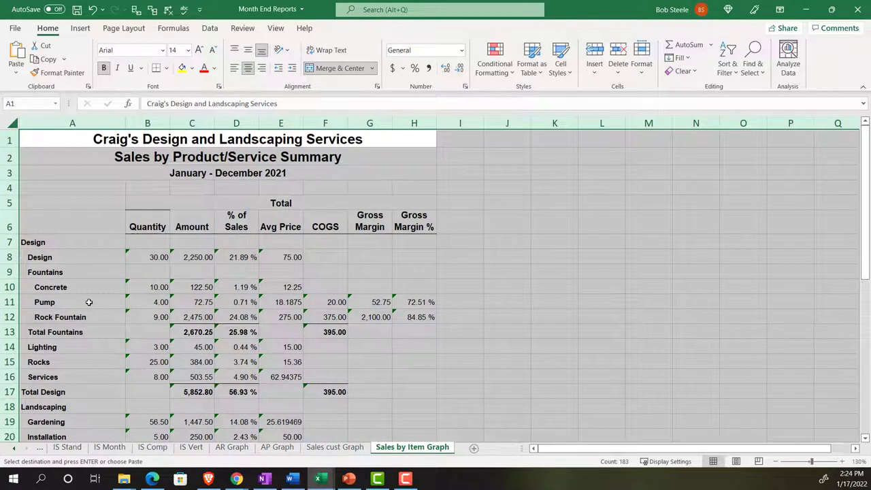
pyautogui.click(843, 462)
pyautogui.click(292, 359)
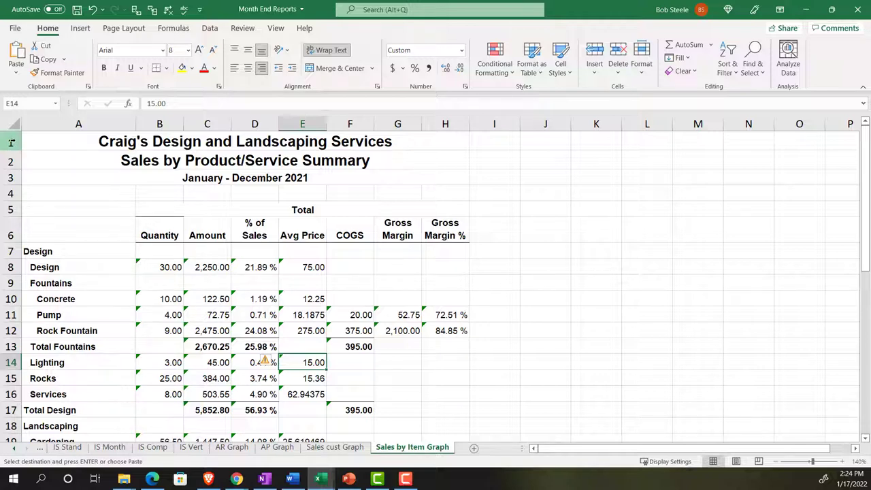
pyautogui.click(12, 143)
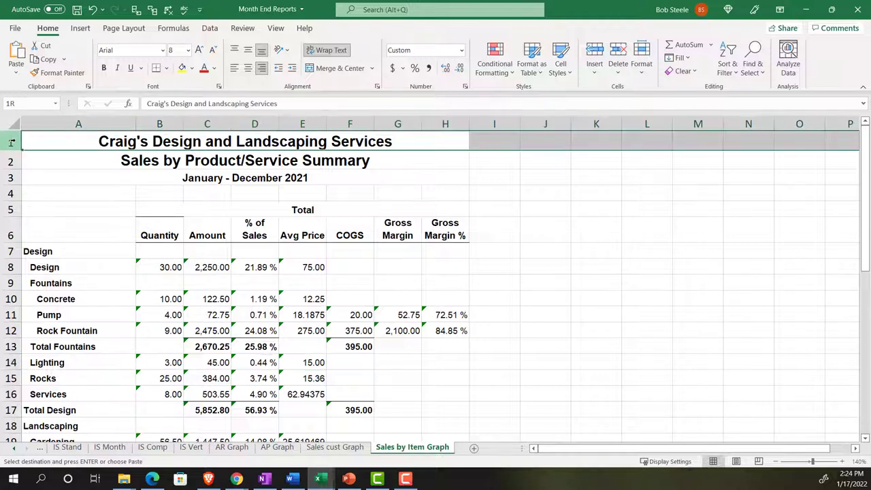
pyautogui.moveTo(14, 150); pyautogui.dragTo(12, 209)
pyautogui.rightClick(93, 208)
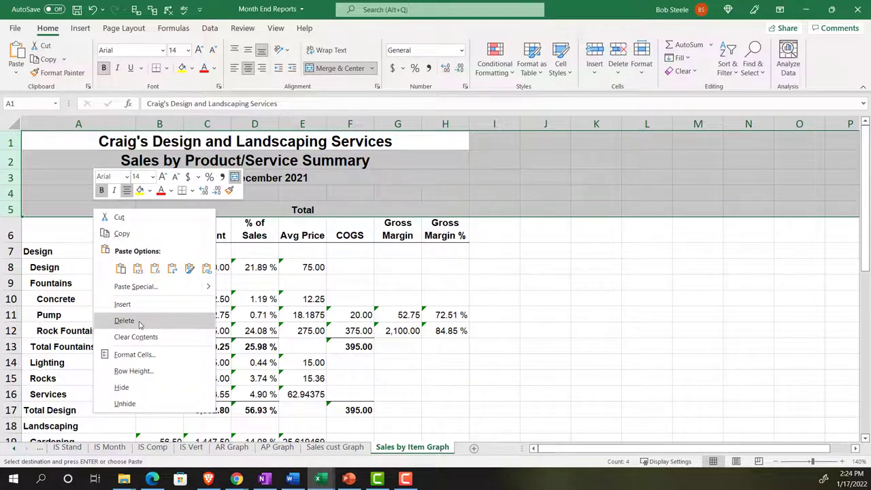
pyautogui.click(140, 324)
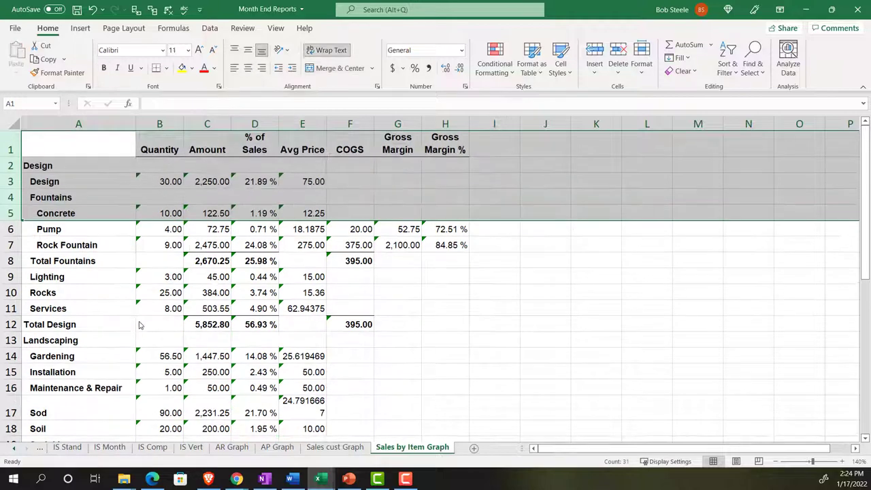
# Check the subtotals in the Amount column for formulas and paste the column over itself as values only
pyautogui.click(210, 200)
pyautogui.scroll(-4, 204, 243)
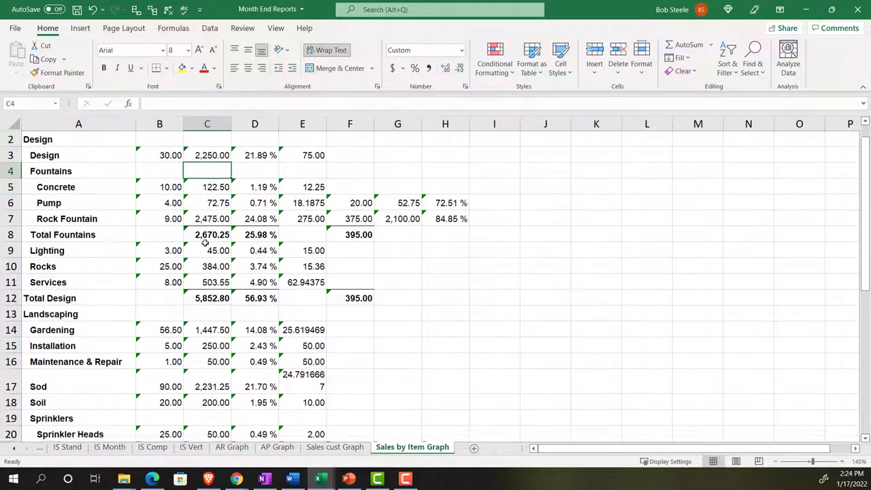
pyautogui.scroll(4, 202, 273)
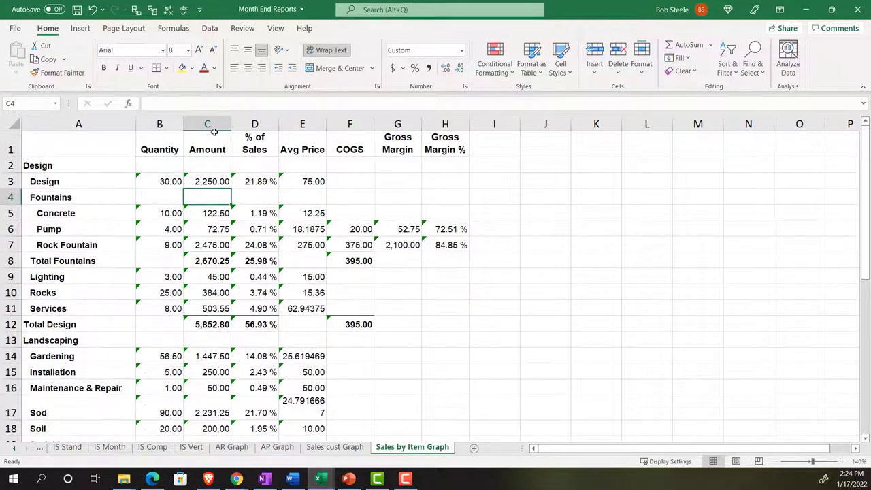
pyautogui.click(204, 262)
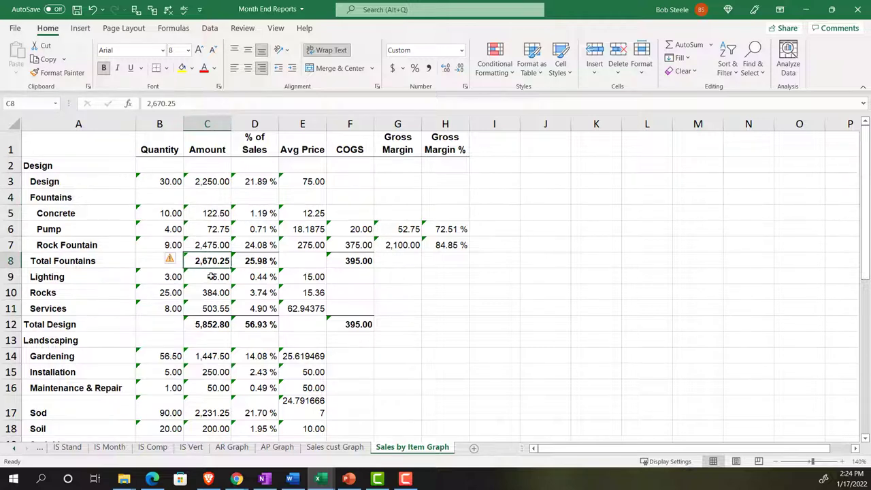
pyautogui.click(211, 279)
pyautogui.click(213, 294)
pyautogui.click(209, 324)
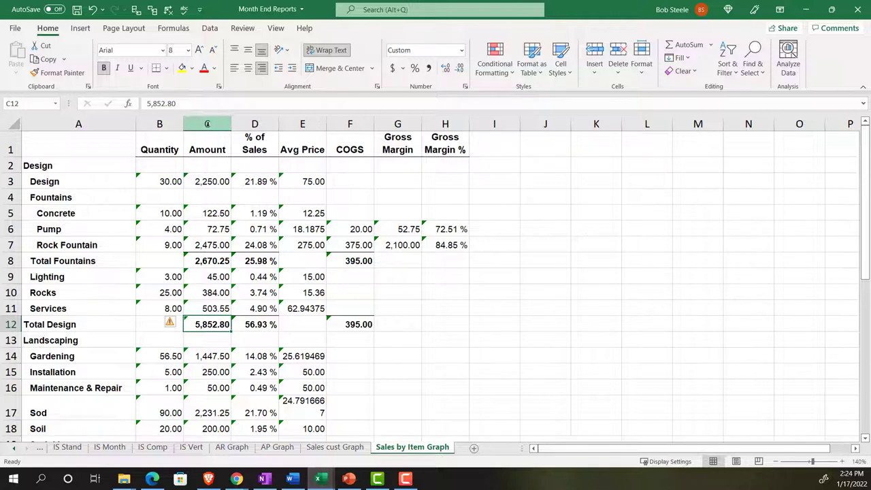
pyautogui.click(207, 125)
pyautogui.hotkey('ctrl', 'c')
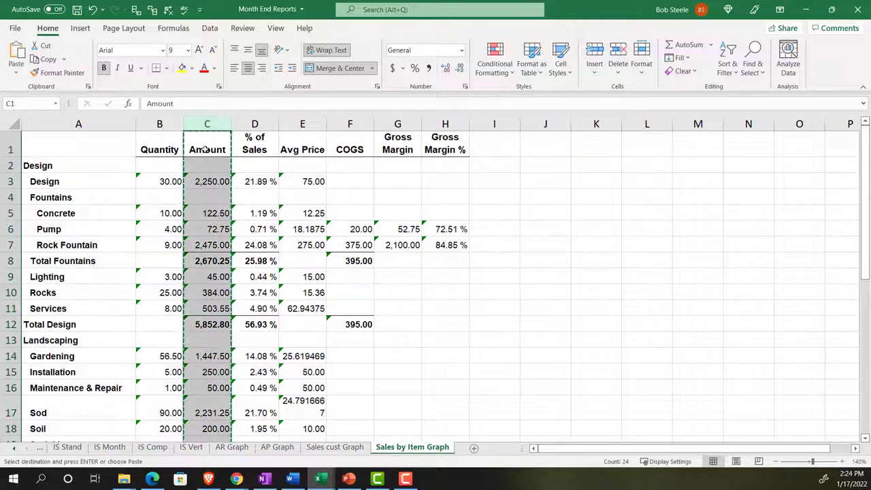
pyautogui.rightClick(204, 149)
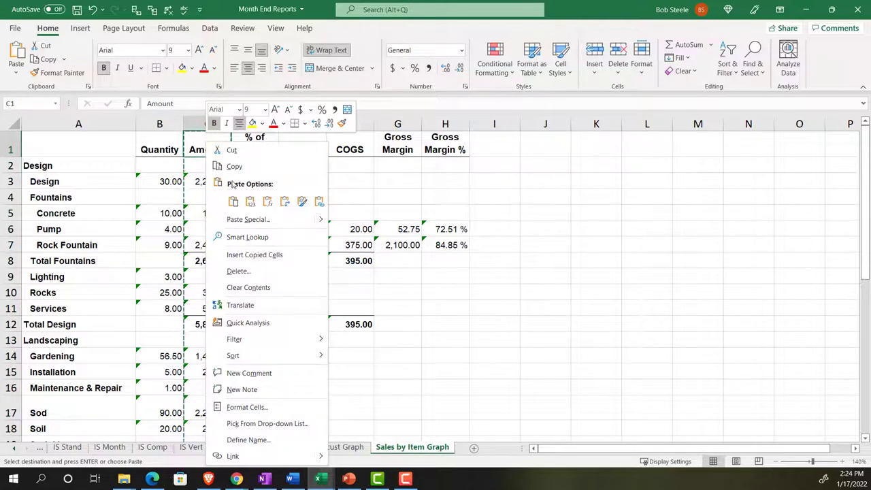
pyautogui.click(251, 201)
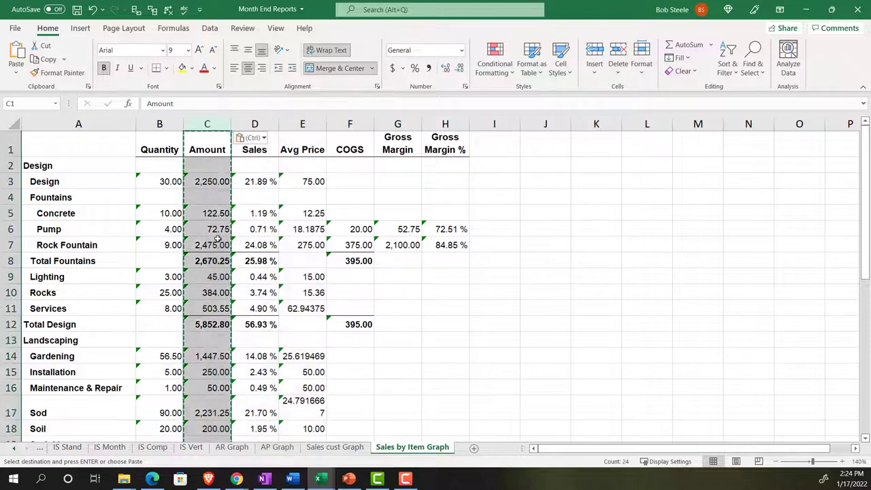
pyautogui.scroll(-2, 215, 238)
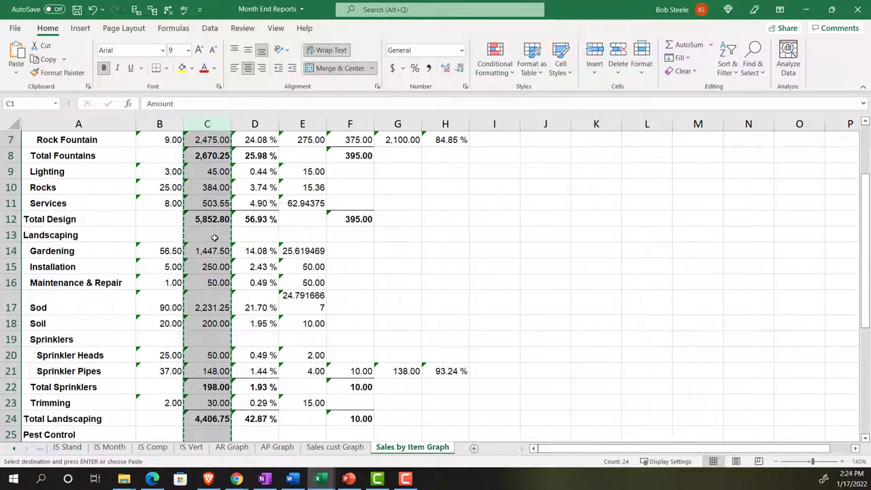
pyautogui.scroll(-2, 214, 238)
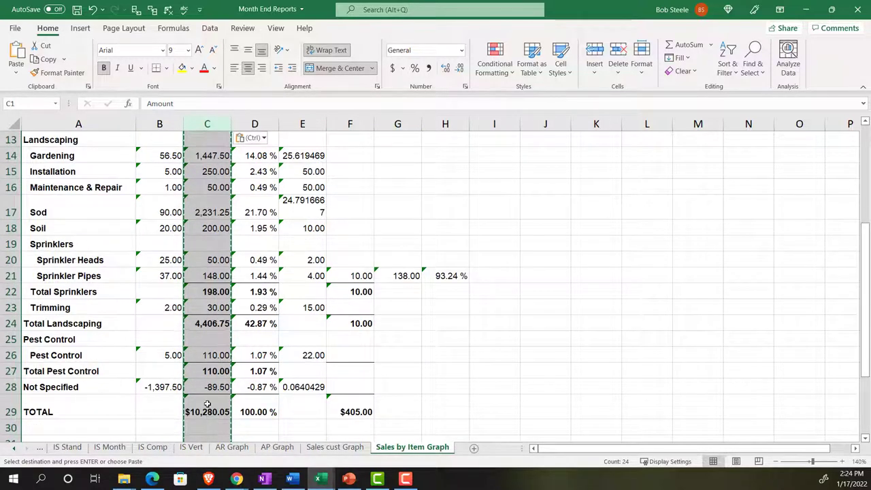
# Delete the entire Quantity column from the Sales by Item Graph sheet
pyautogui.scroll(3, 180, 228)
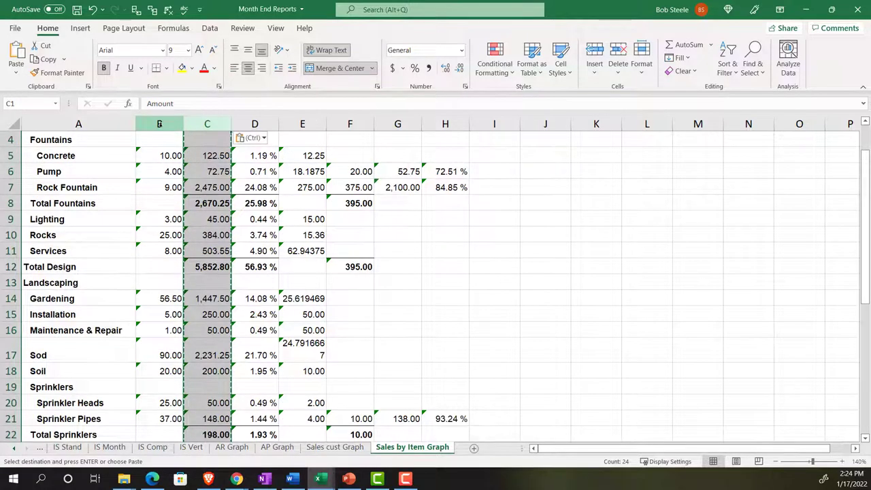
pyautogui.click(159, 123)
pyautogui.scroll(1, 158, 205)
pyautogui.rightClick(158, 210)
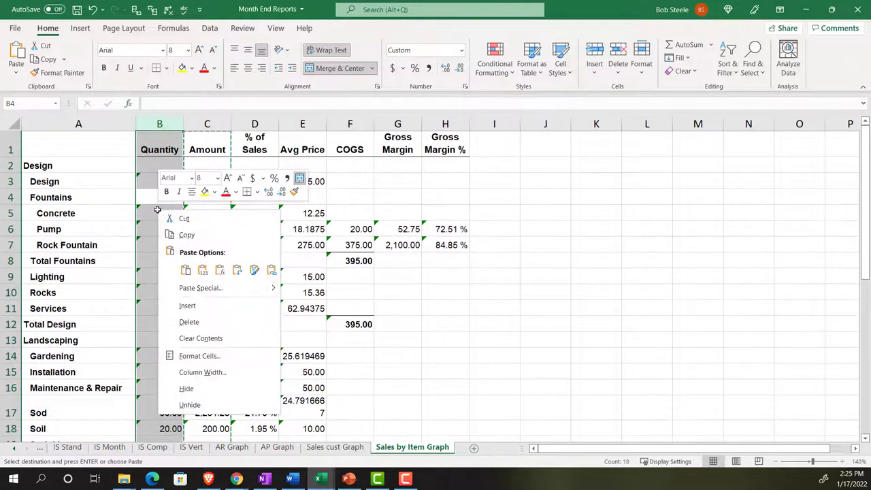
pyautogui.click(147, 125)
pyautogui.rightClick(147, 159)
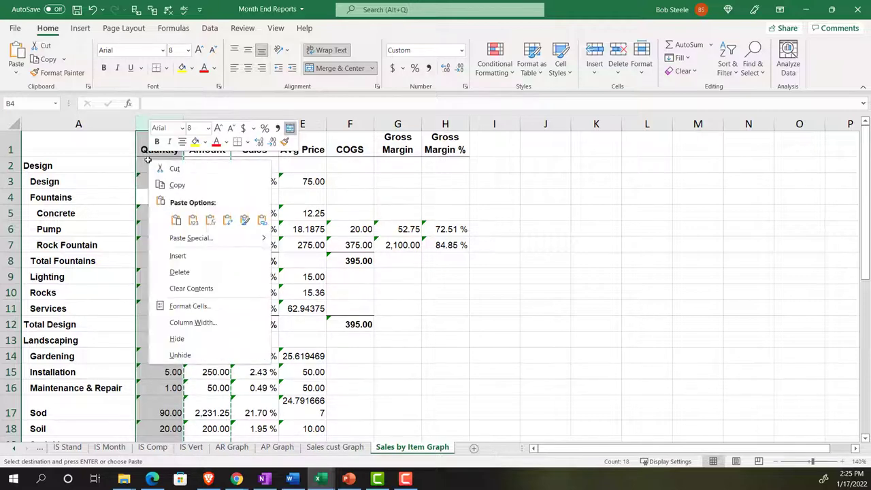
pyautogui.click(179, 271)
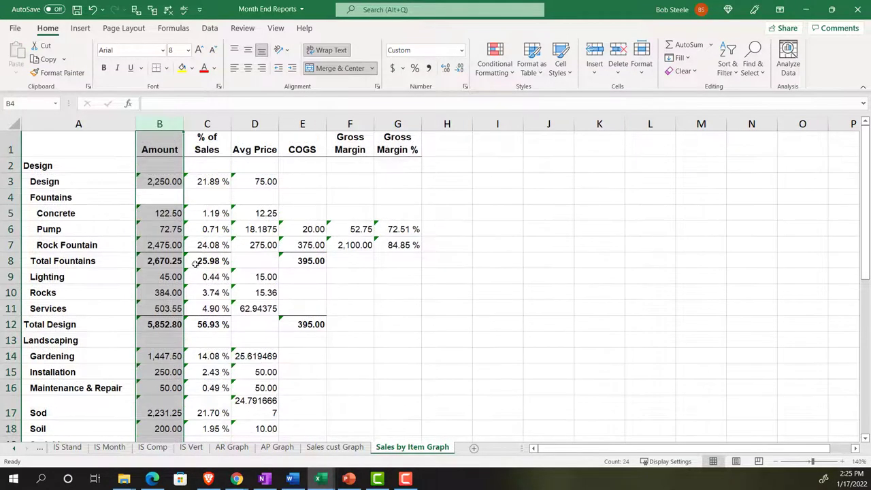
pyautogui.click(215, 244)
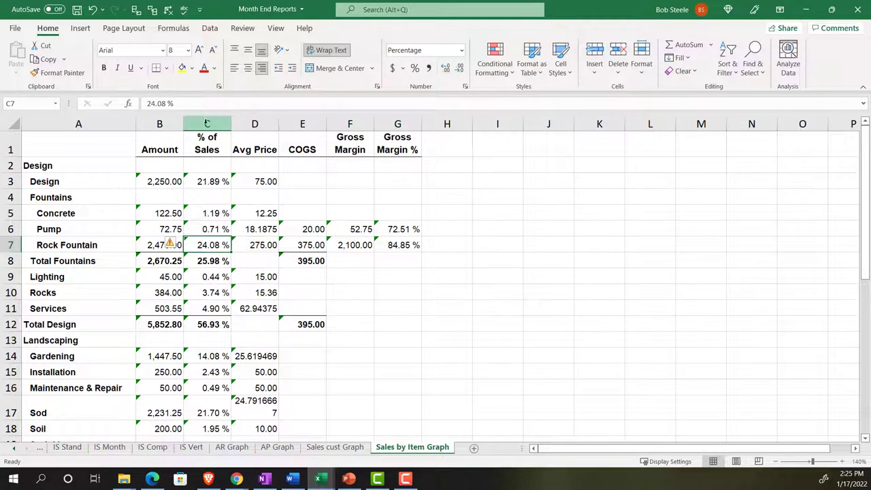
# Delete columns C through G, from % of Sales to Gross Margin %, from the Sales by Item Graph sheet
pyautogui.moveTo(207, 123); pyautogui.dragTo(397, 124)
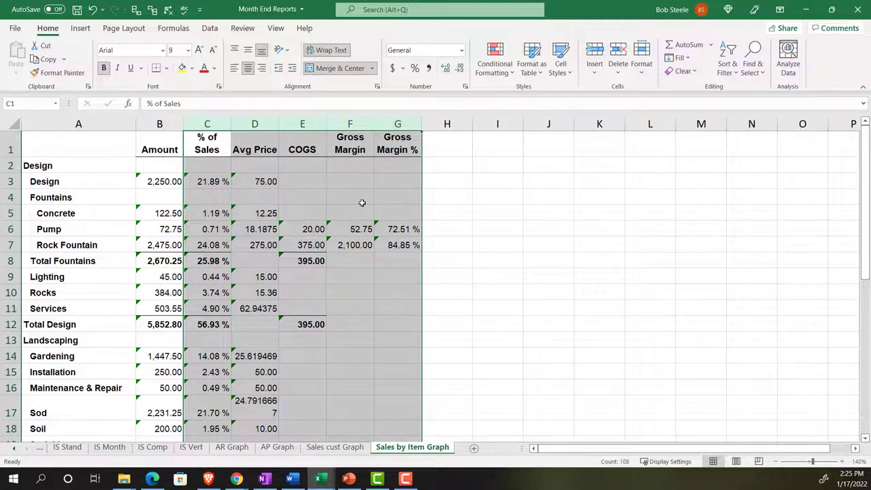
pyautogui.rightClick(362, 203)
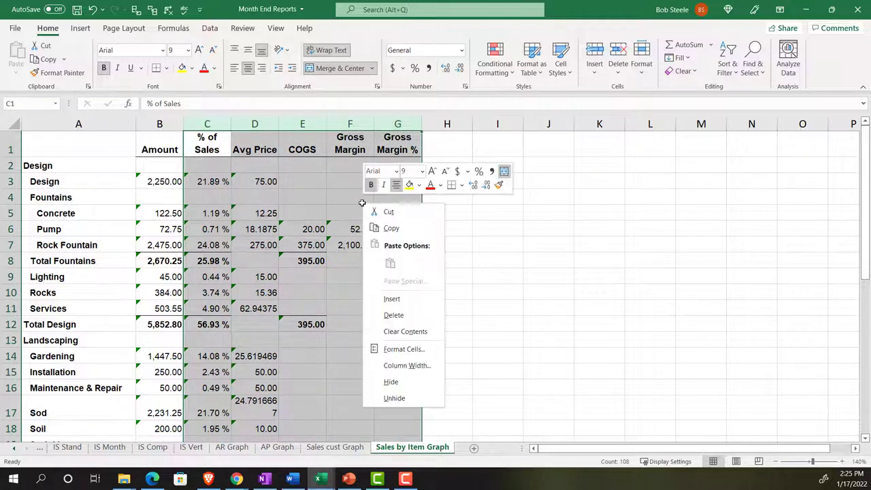
pyautogui.click(393, 314)
pyautogui.click(153, 270)
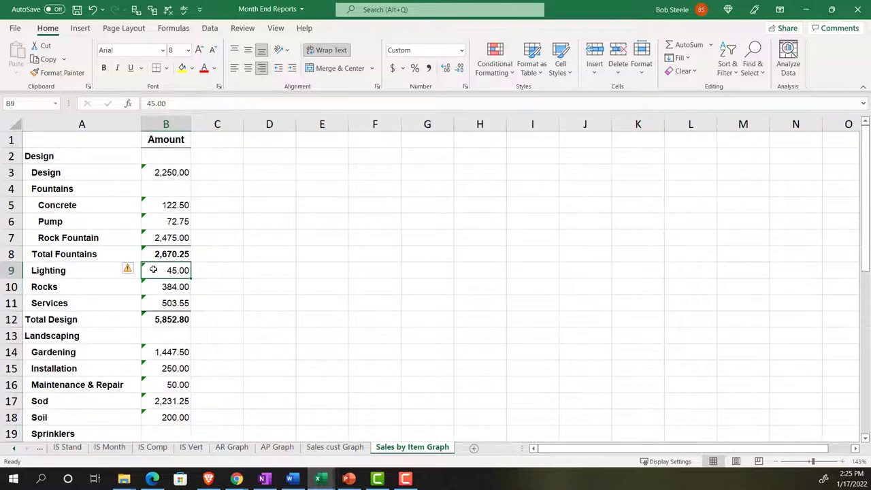
# Review the subtotal rows for Fountains, Design and Sprinklers among the product and service items
pyautogui.scroll(-1, 142, 266)
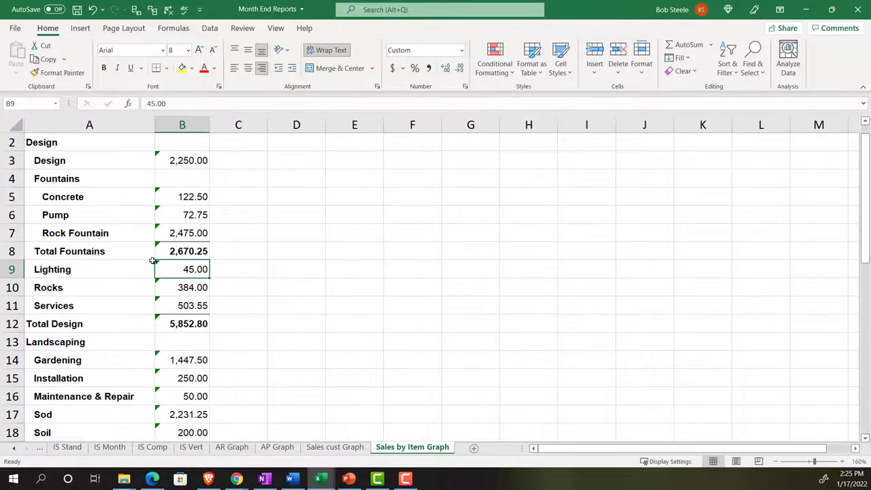
pyautogui.scroll(1, 152, 259)
pyautogui.keyDown('ctrl'); pyautogui.scroll(1, 122, 232); pyautogui.keyUp('ctrl')
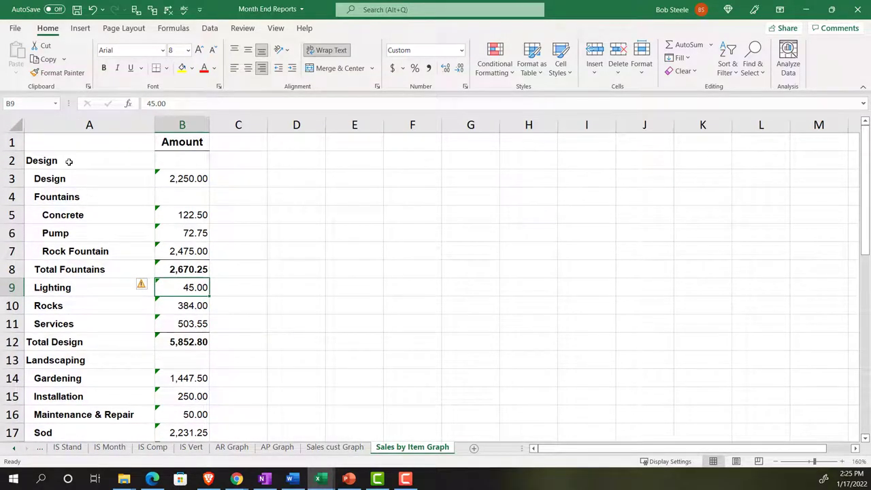
pyautogui.click(79, 268)
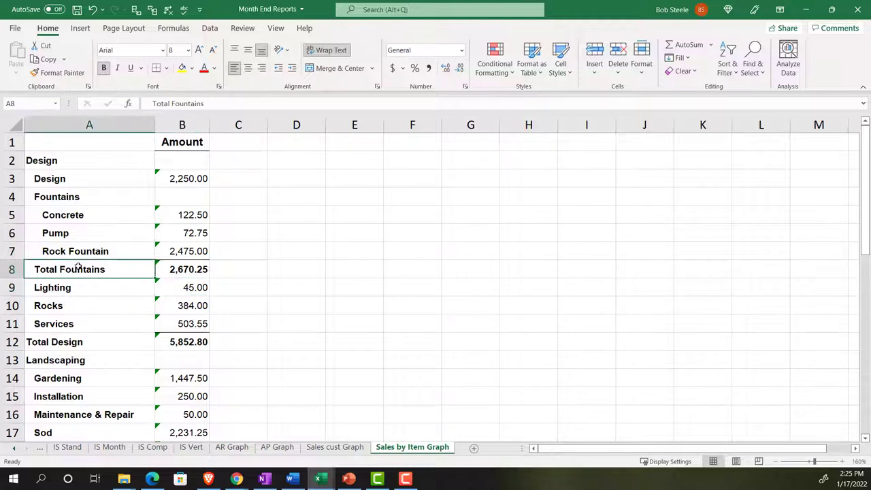
pyautogui.click(86, 341)
pyautogui.scroll(-3, 87, 340)
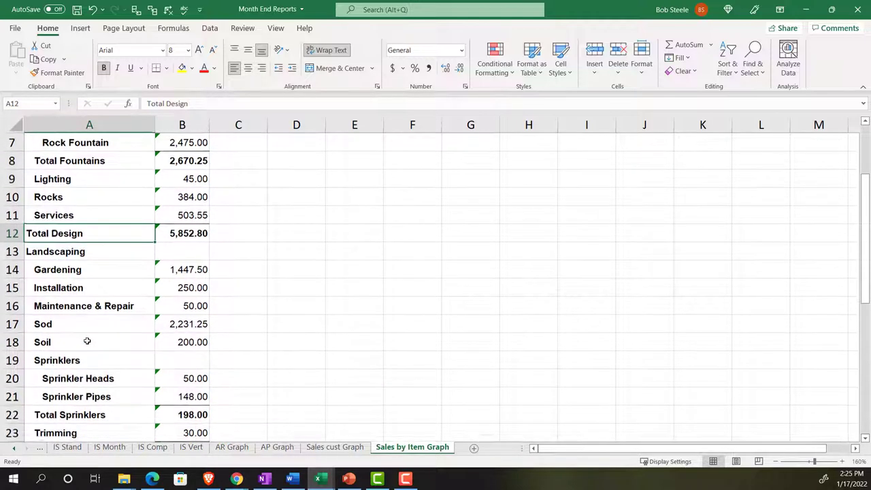
pyautogui.click(82, 353)
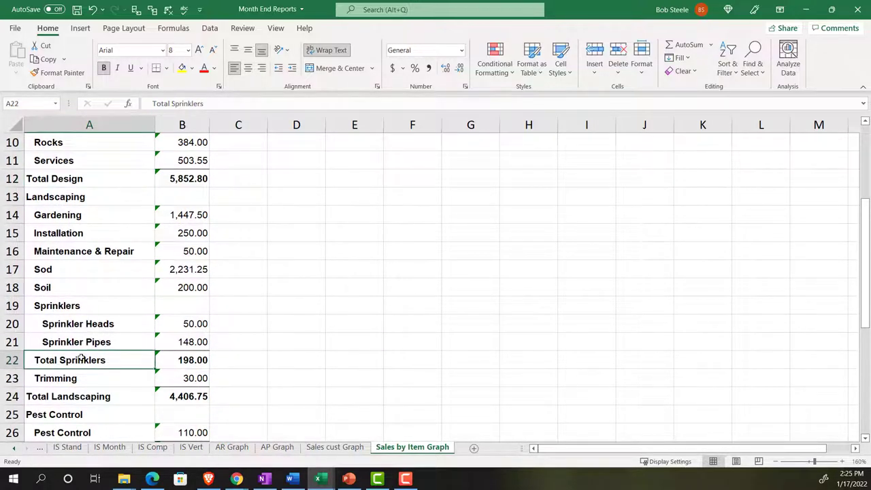
pyautogui.scroll(3, 81, 358)
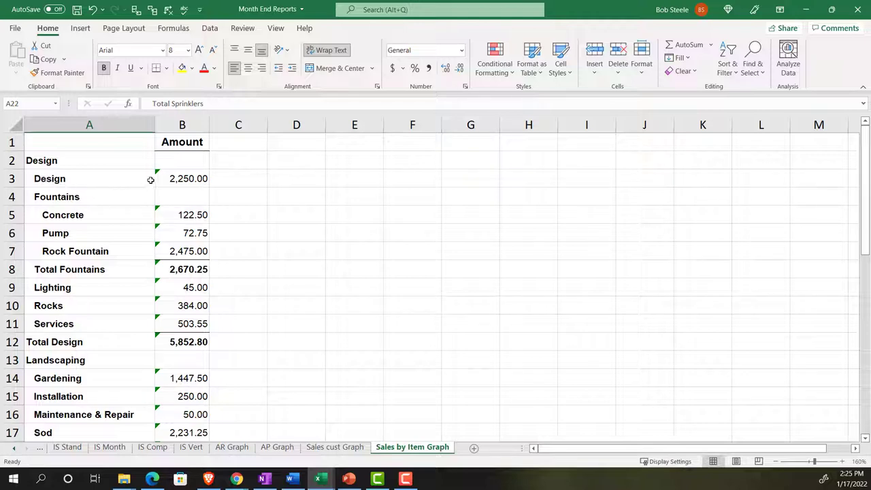
# Select the amounts from Design through Rock Fountain in B3:B7 to check whether they are treated as numbers
pyautogui.moveTo(188, 179); pyautogui.dragTo(188, 251)
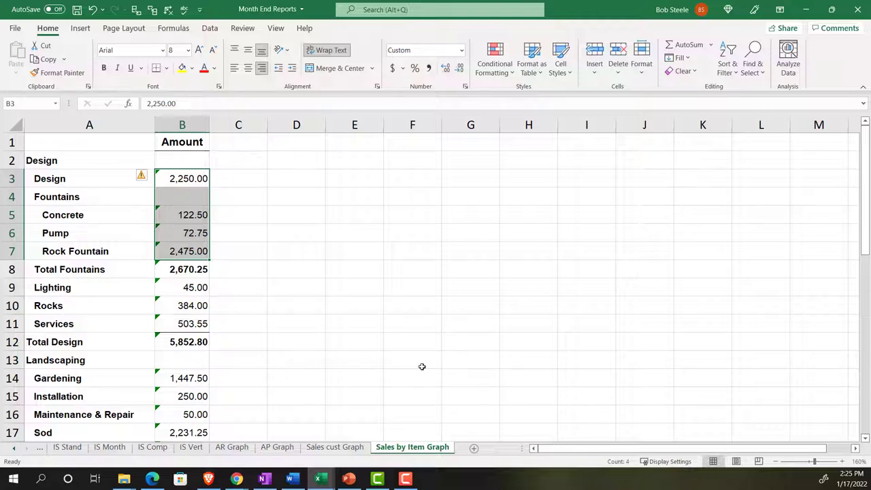
pyautogui.click(368, 340)
pyautogui.moveTo(189, 179); pyautogui.dragTo(188, 252)
pyautogui.click(161, 195)
pyautogui.click(157, 170)
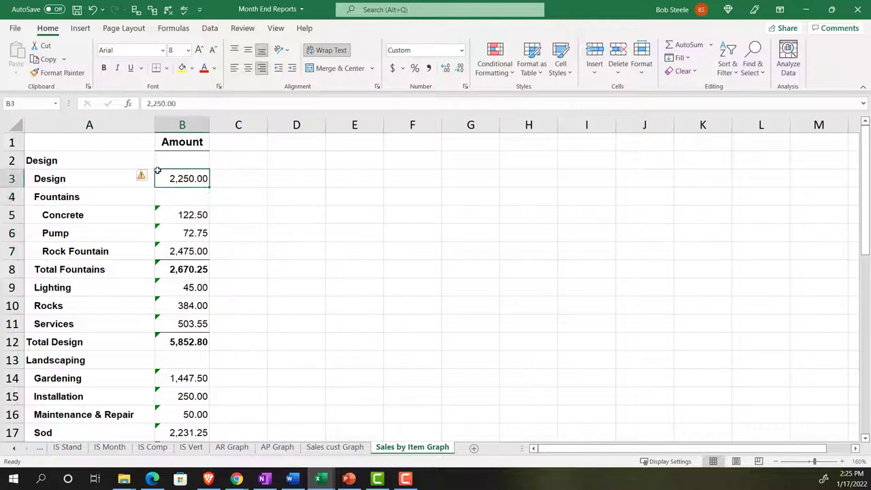
# Try copying the amounts from B3 down the Amount column and pasting them as values only, starting at C3
pyautogui.moveTo(176, 179); pyautogui.dragTo(182, 411)
pyautogui.hotkey('ctrl', 'c')
pyautogui.scroll(5, 241, 233)
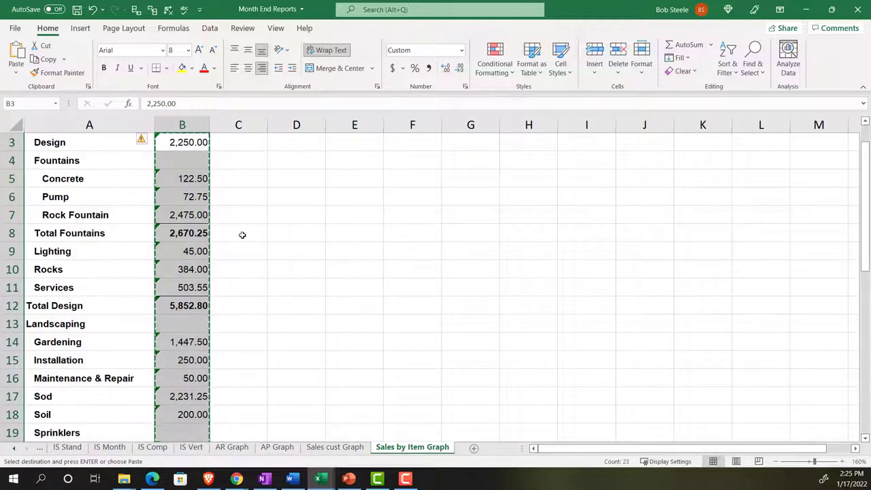
pyautogui.click(230, 177)
pyautogui.rightClick(231, 177)
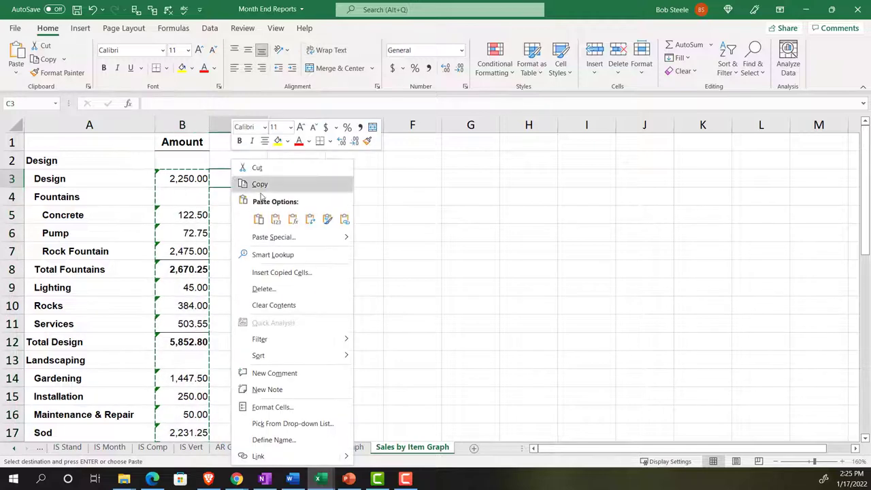
pyautogui.click(276, 218)
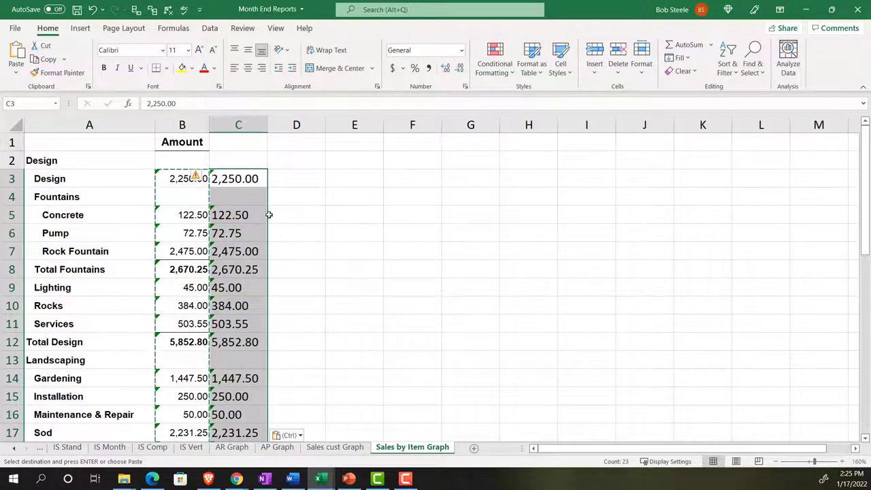
# Check the error options for the copied amount in C3 and undo the values-only paste in column C
pyautogui.click(233, 180)
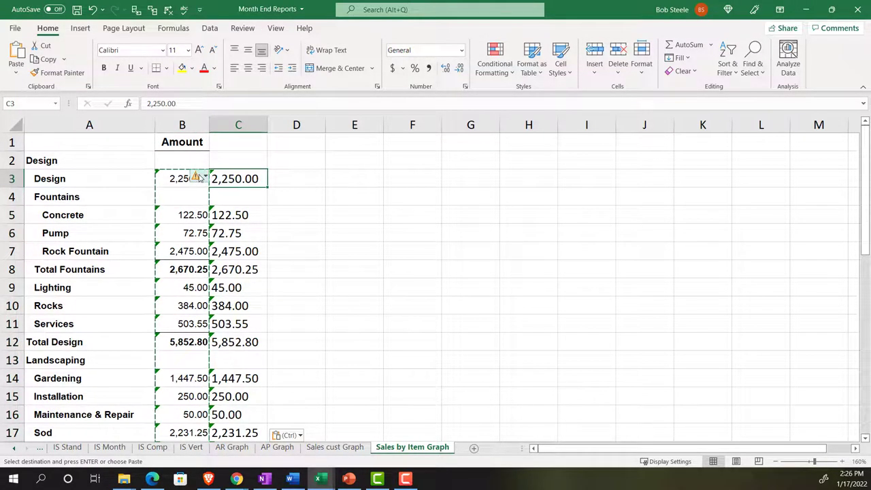
pyautogui.click(204, 177)
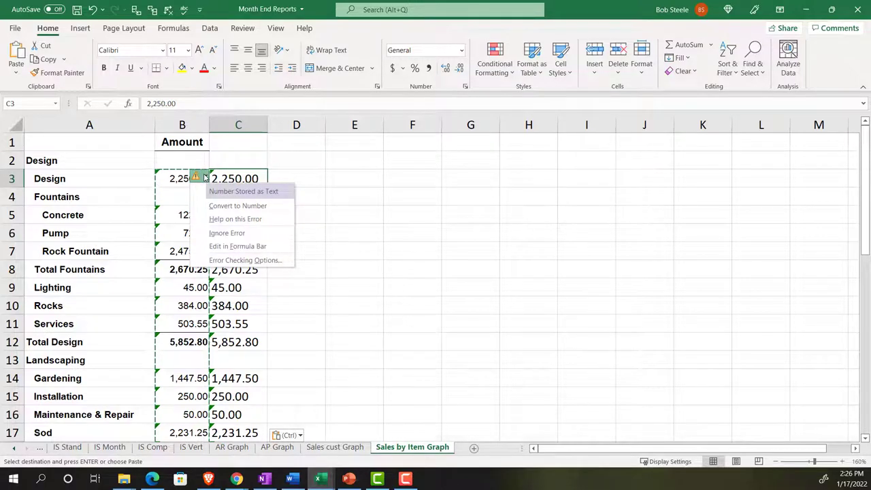
pyautogui.click(383, 186)
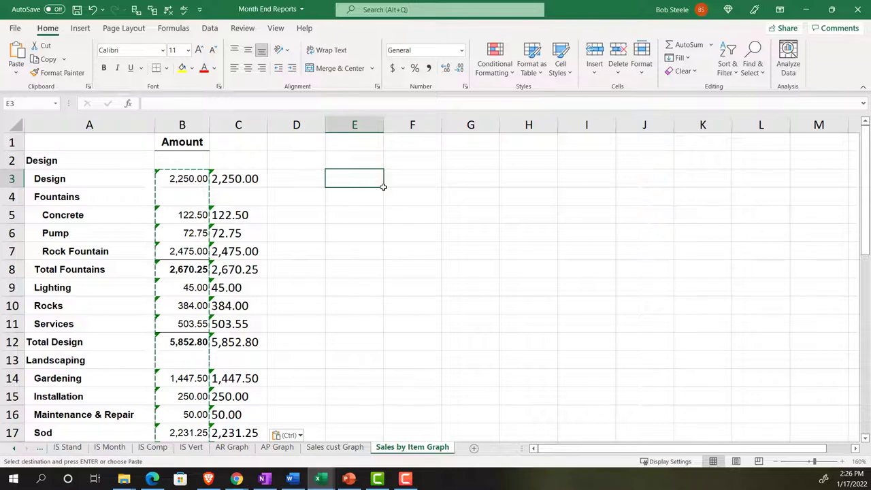
pyautogui.click(93, 8)
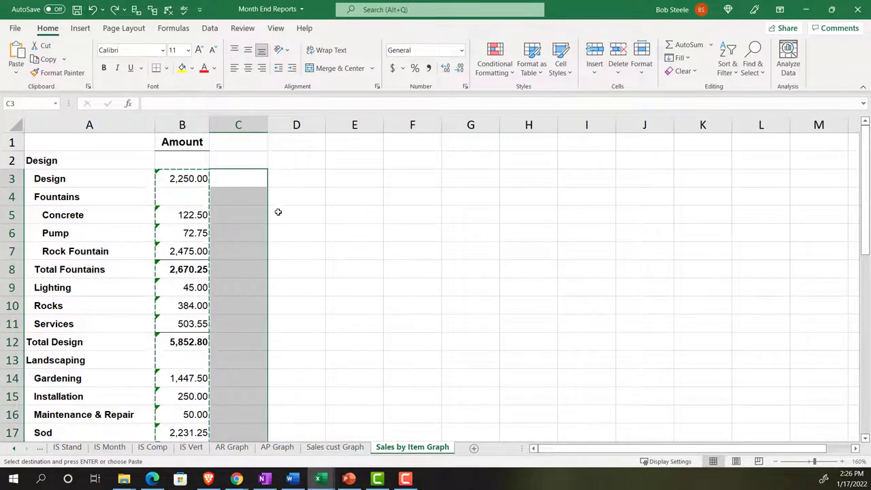
# Apply the plain formatting of blank cell E3 to the entire sheet with Format Painter
pyautogui.click(350, 181)
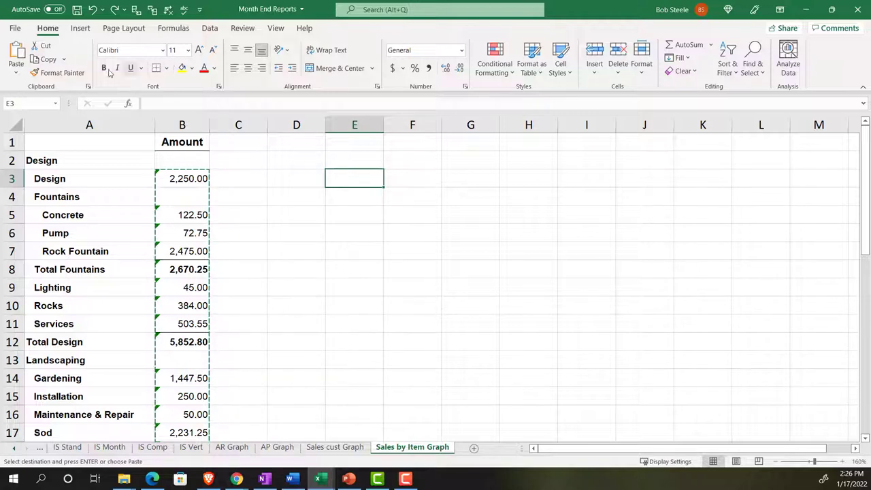
pyautogui.click(58, 73)
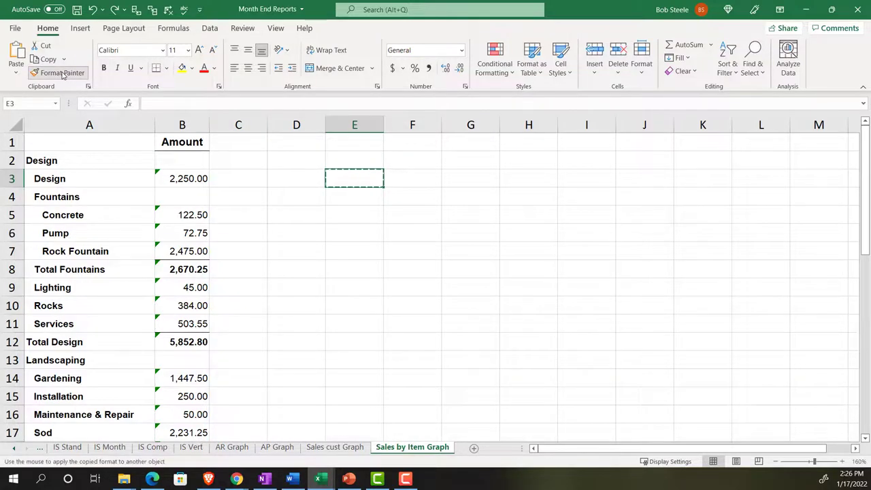
pyautogui.click(18, 124)
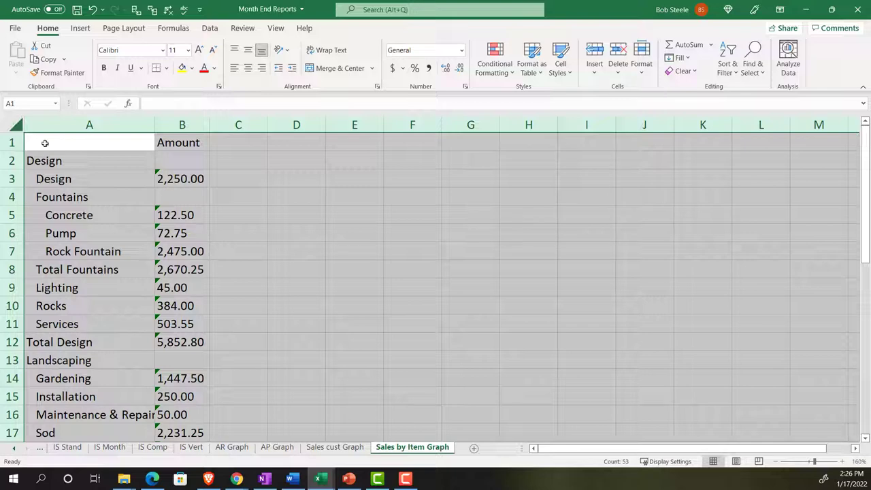
# Format the whole sheet as Currency with no symbol, zero decimal places and negative numbers in red parentheses
pyautogui.rightClick(238, 225)
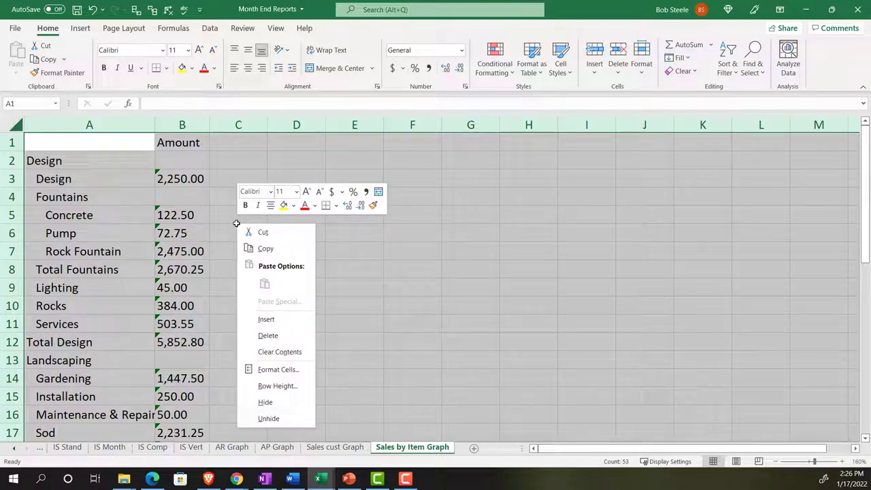
pyautogui.click(280, 371)
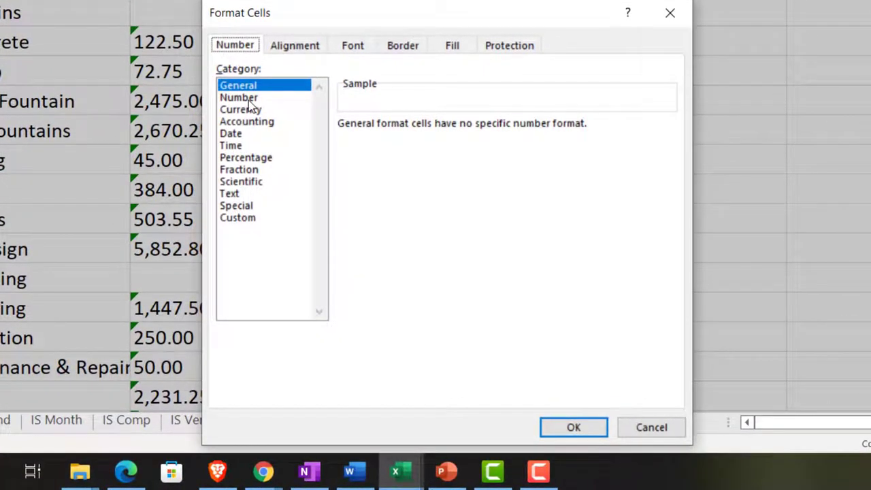
pyautogui.click(248, 109)
pyautogui.click(368, 220)
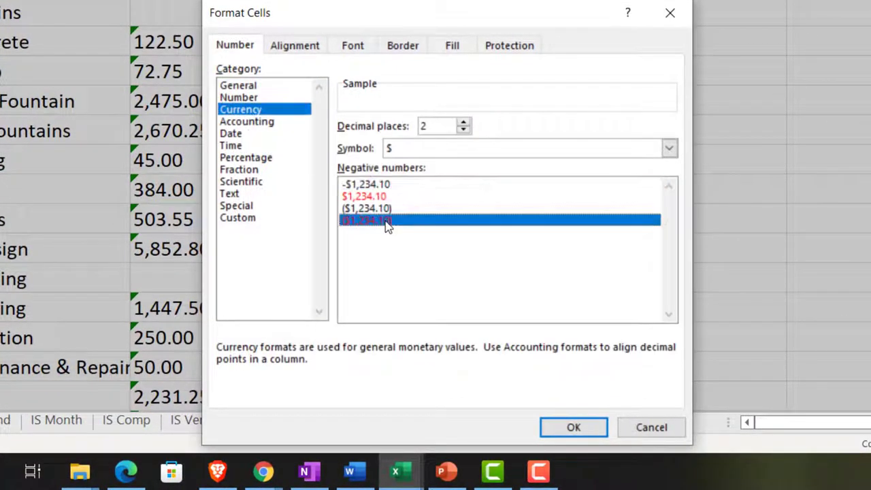
pyautogui.click(669, 149)
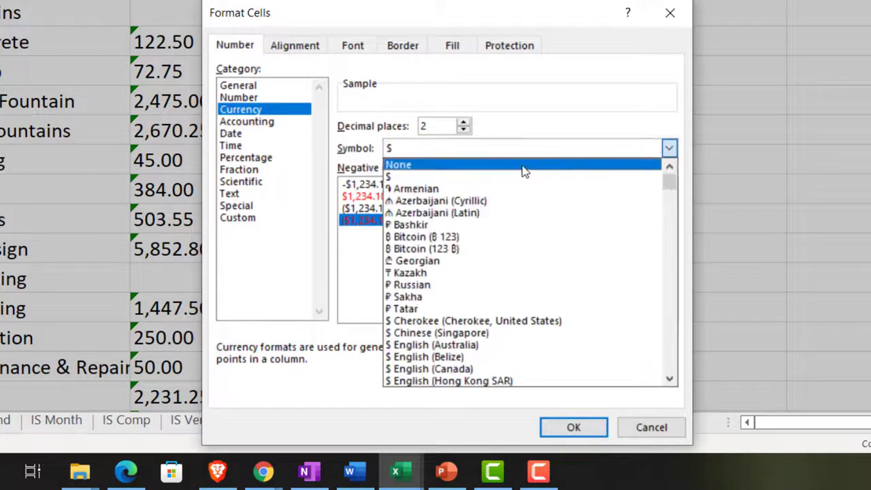
pyautogui.click(474, 165)
pyautogui.click(467, 130)
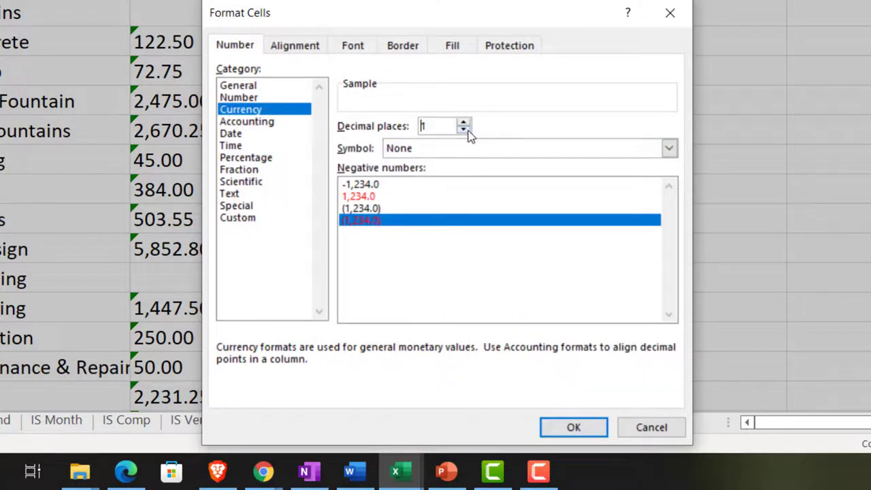
pyautogui.click(467, 130)
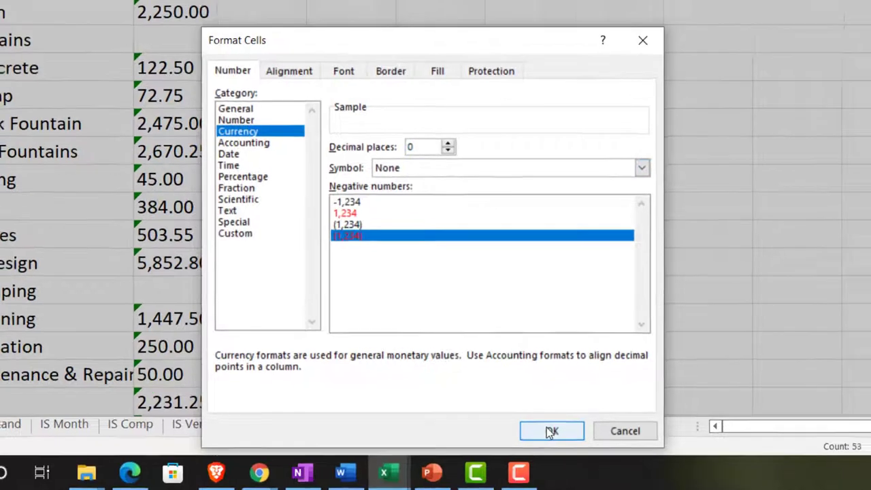
pyautogui.click(573, 427)
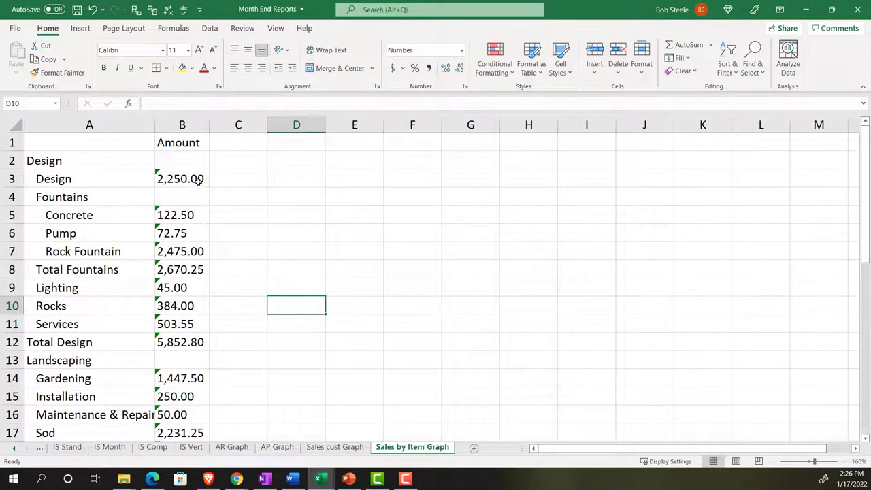
# Re-enter the existing amounts for Design, Concrete, Pump and Rock Fountain to convert them from text to numbers
pyautogui.click(195, 178)
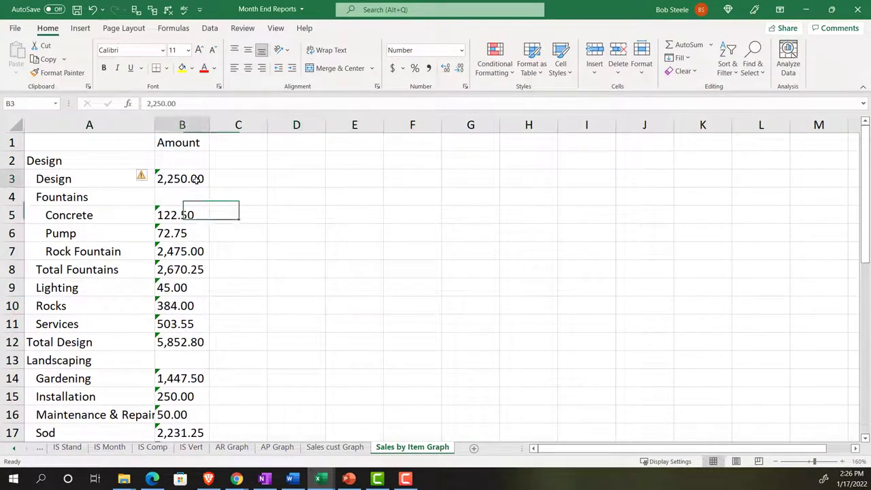
pyautogui.doubleClick(174, 178)
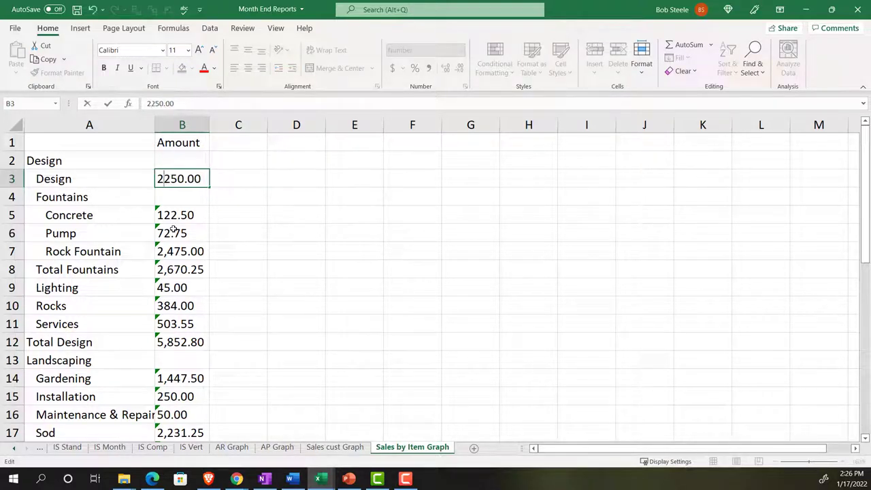
pyautogui.press('Return')
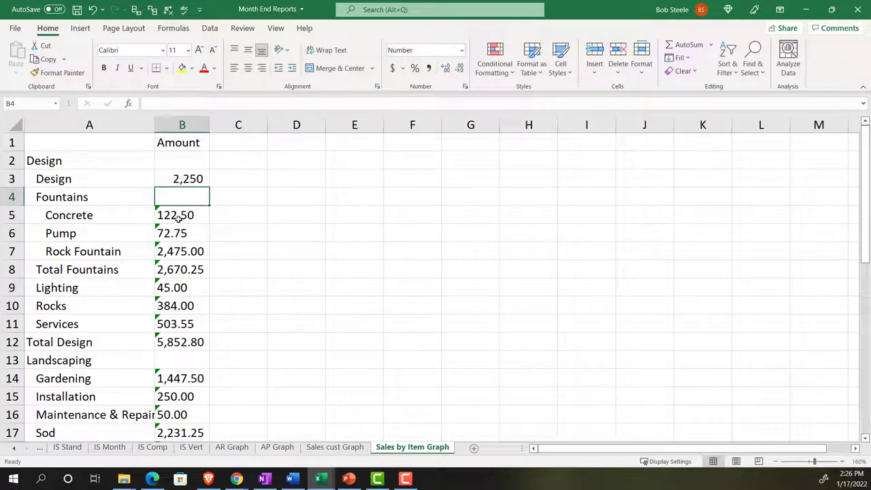
pyautogui.click(179, 216)
pyautogui.press('F2')
pyautogui.press('Return')
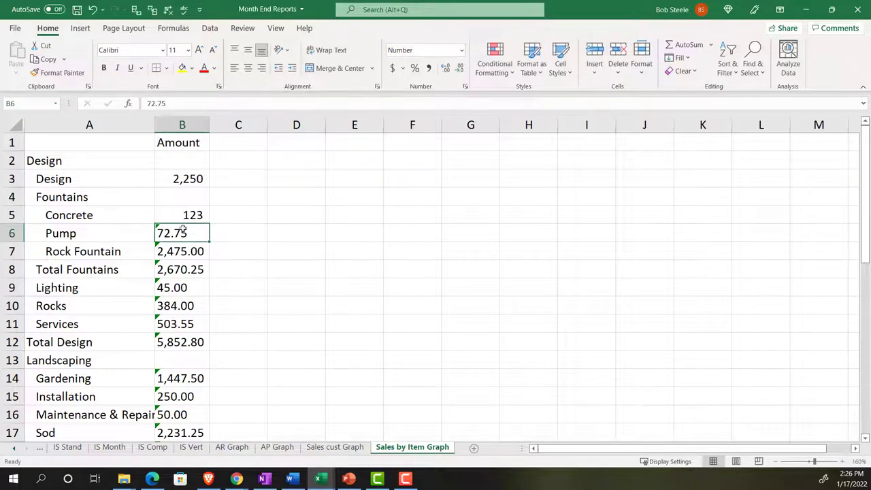
pyautogui.press('F2')
pyautogui.press('Return')
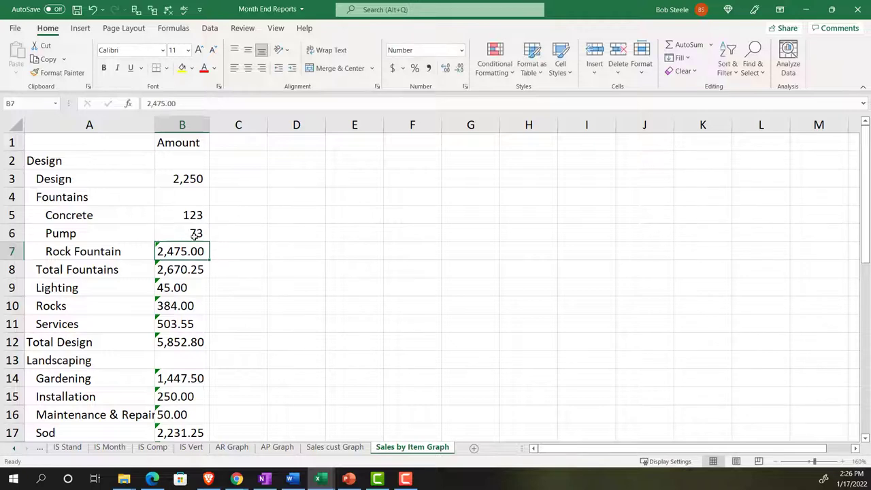
pyautogui.press('Return')
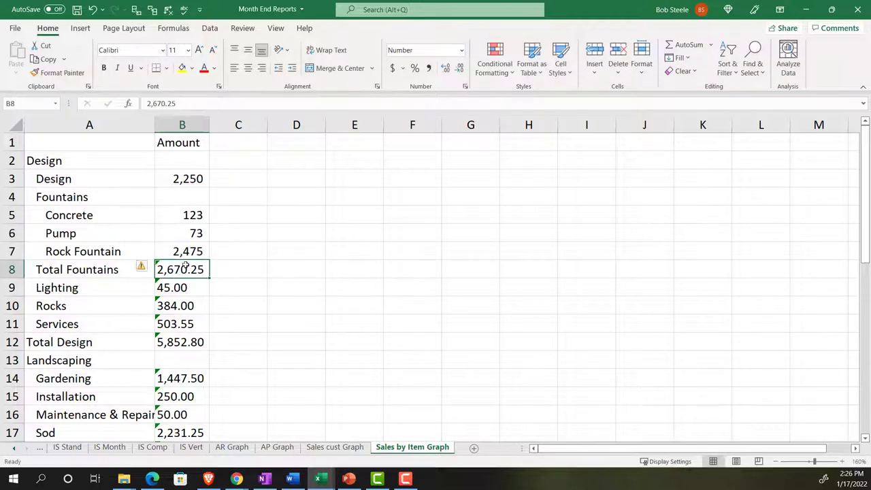
# Convert the amounts from Total Fountains through Total Design in B8:B12 to numbers by re-entering each cell
pyautogui.press('F2')
pyautogui.press('Return')
pyautogui.press('F2')
pyautogui.press('Return')
pyautogui.scroll(-1, 198, 286)
pyautogui.press('F2')
pyautogui.press('Return')
pyautogui.press('F2')
pyautogui.press('Return')
pyautogui.press('F2')
pyautogui.press('Return')
# Re-enter the existing amounts for Gardening, Installation, Maintenance & Repair, Sod and Soil to convert them from text to numbers
pyautogui.scroll(-1, 197, 287)
pyautogui.click(195, 270)
pyautogui.press('F2')
pyautogui.press('Return')
pyautogui.scroll(-1, 196, 269)
pyautogui.press('F2')
pyautogui.press('Return')
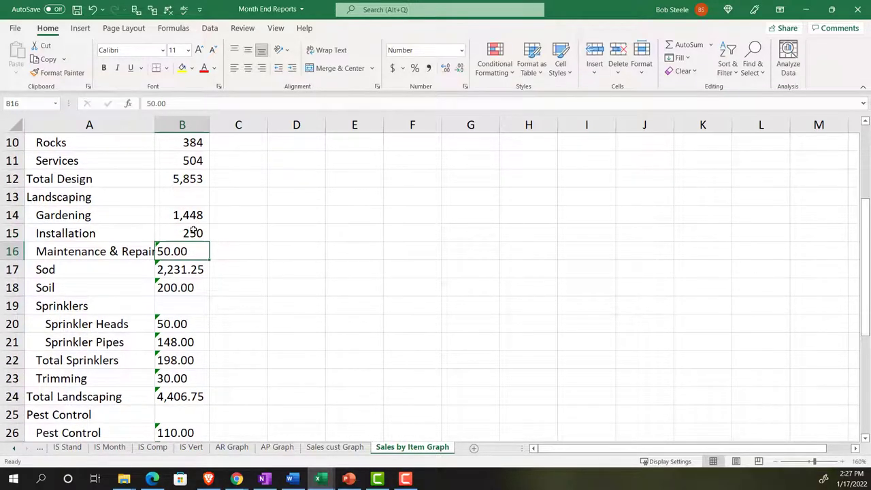
pyautogui.scroll(-1, 194, 233)
pyautogui.press('F2')
pyautogui.press('Return')
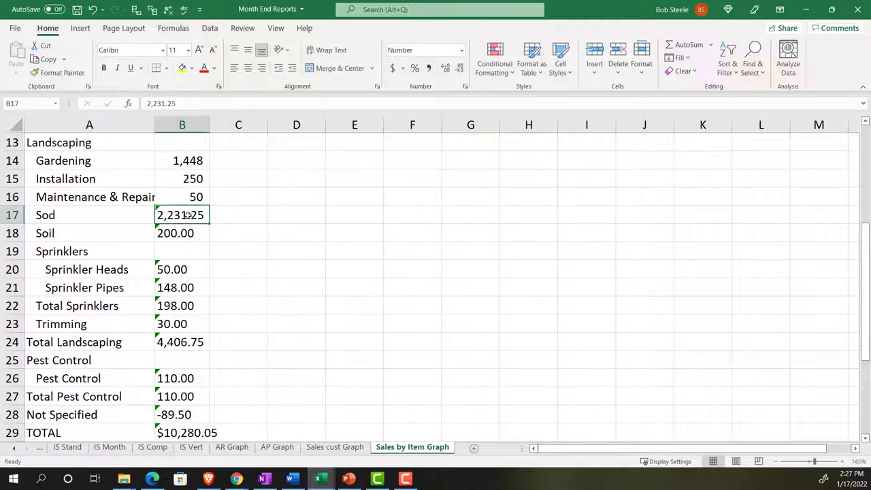
pyautogui.press('F2')
pyautogui.press('Return')
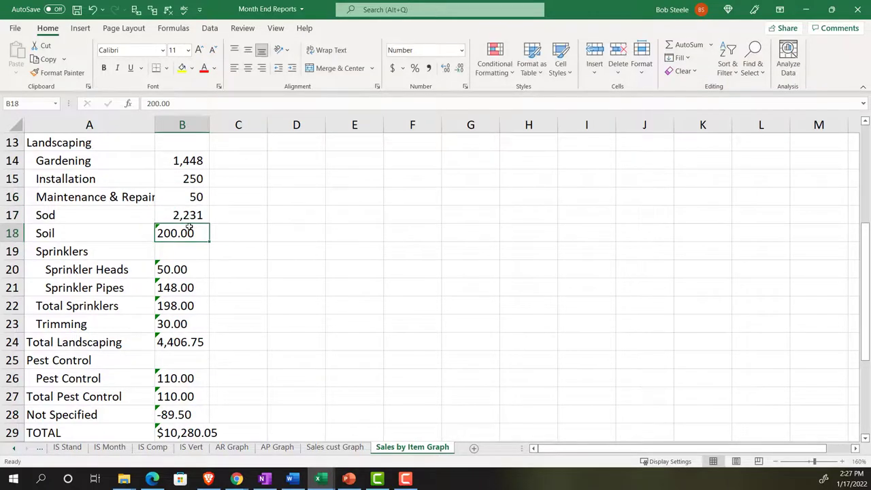
pyautogui.press('F2')
pyautogui.press('Return')
# Convert the amounts for Sprinkler Heads, Sprinkler Pipes, Total Sprinklers, Trimming and Total Landscaping to numbers by re-entering each cell
pyautogui.scroll(-1, 184, 225)
pyautogui.doubleClick(188, 215)
pyautogui.press('Return')
pyautogui.doubleClick(186, 232)
pyautogui.press('Return')
pyautogui.doubleClick(186, 252)
pyautogui.press('Return')
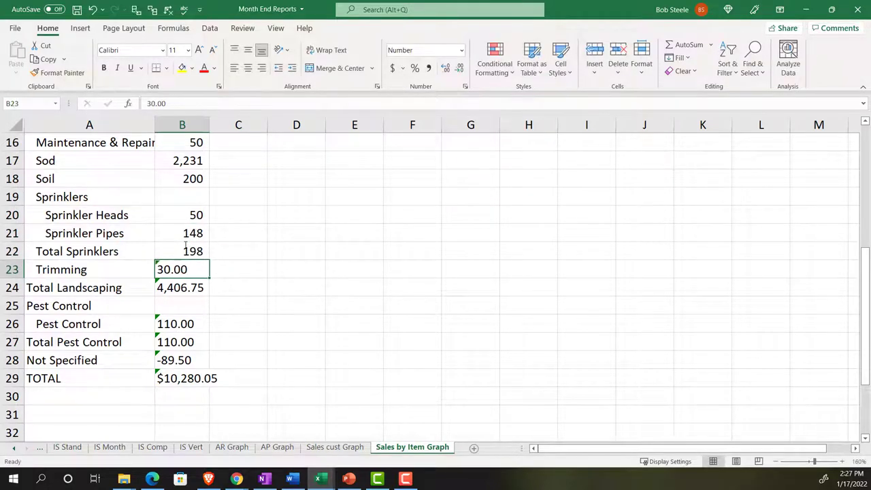
pyautogui.doubleClick(185, 268)
pyautogui.press('Return')
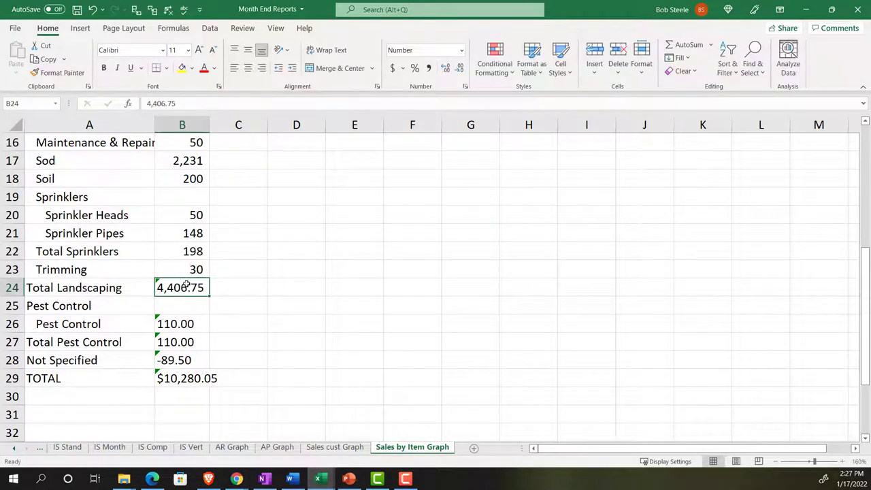
pyautogui.doubleClick(187, 287)
pyautogui.press('Return')
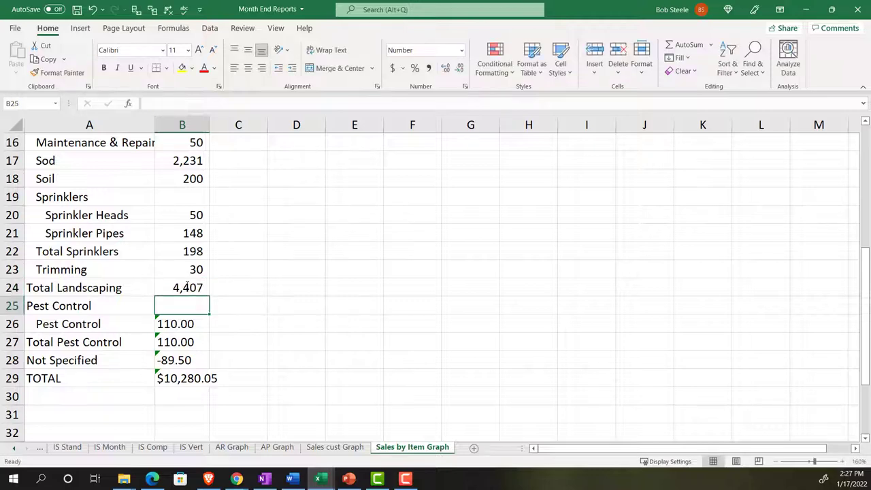
# Re-enter the amounts from Pest Control through TOTAL in B26:B29 as numbers, and delete the TOTAL row
pyautogui.doubleClick(183, 324)
pyautogui.press('Return')
pyautogui.doubleClick(191, 344)
pyautogui.press('Return')
pyautogui.doubleClick(193, 356)
pyautogui.press('Return')
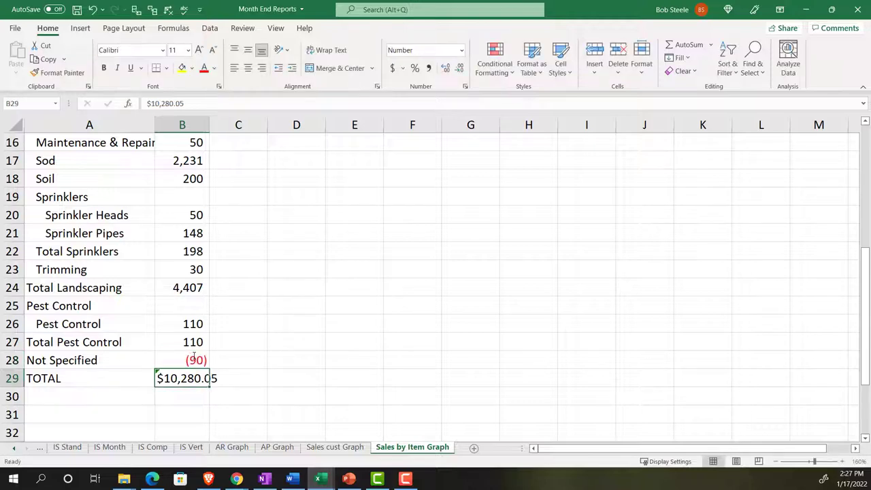
pyautogui.press('Return')
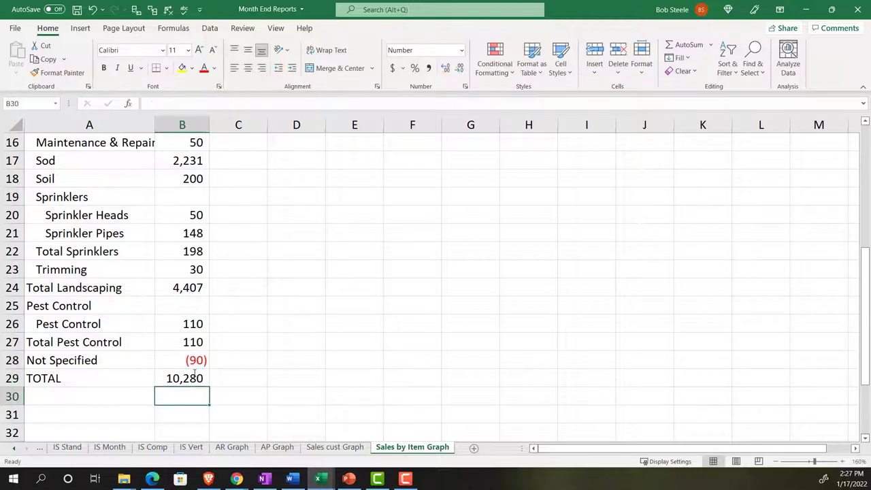
pyautogui.click(14, 380)
pyautogui.rightClick(75, 380)
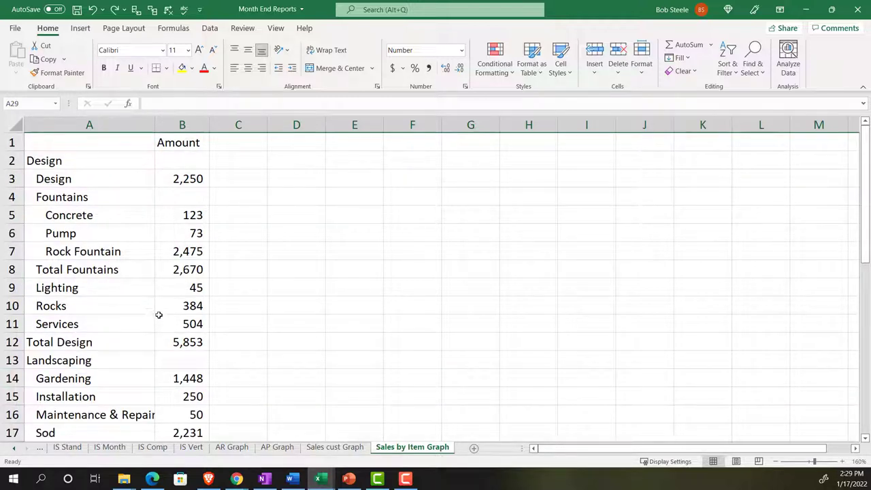
# Check the sums of the Design section's detail amounts in B3:B11, B5:B7 and B8:B11 against its subtotals
pyautogui.click(44, 161)
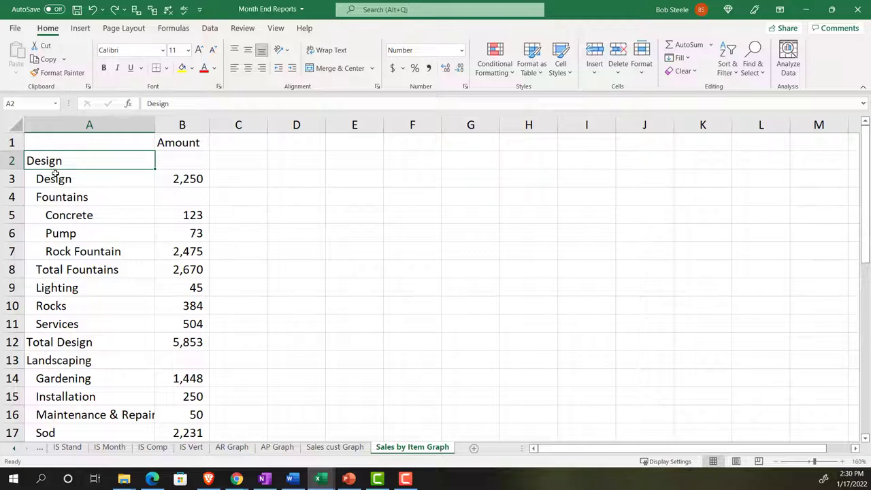
pyautogui.moveTo(177, 179); pyautogui.dragTo(182, 323)
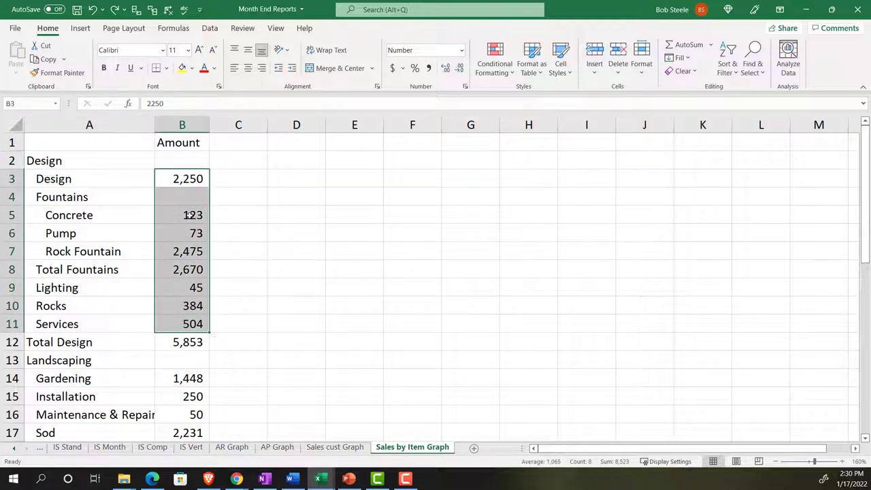
pyautogui.click(188, 193)
pyautogui.moveTo(188, 215); pyautogui.dragTo(188, 251)
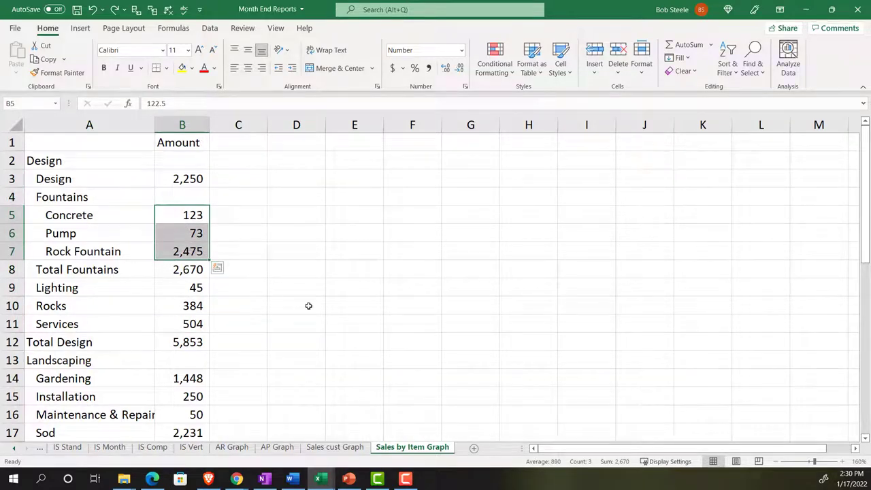
pyautogui.click(174, 270)
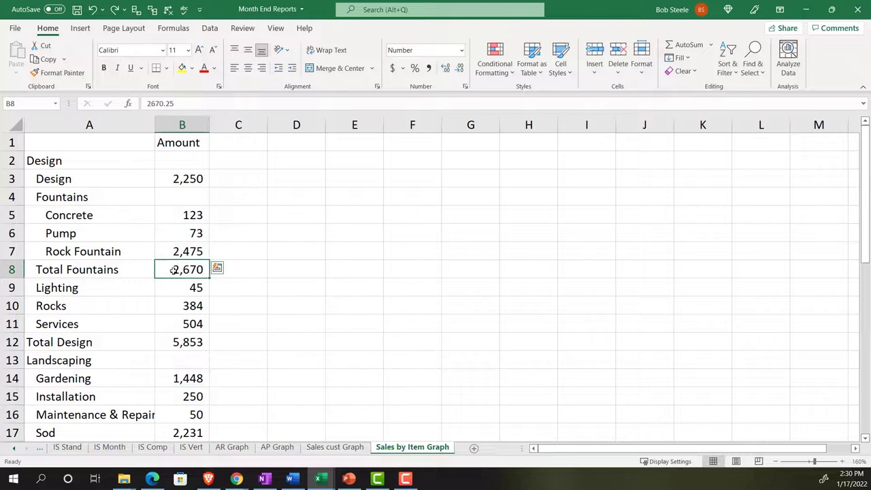
pyautogui.moveTo(174, 270); pyautogui.dragTo(179, 320)
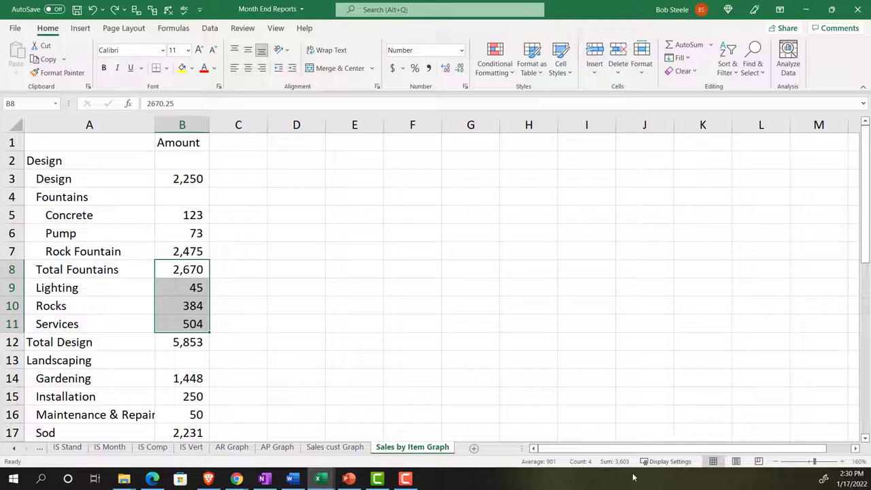
pyautogui.click(185, 343)
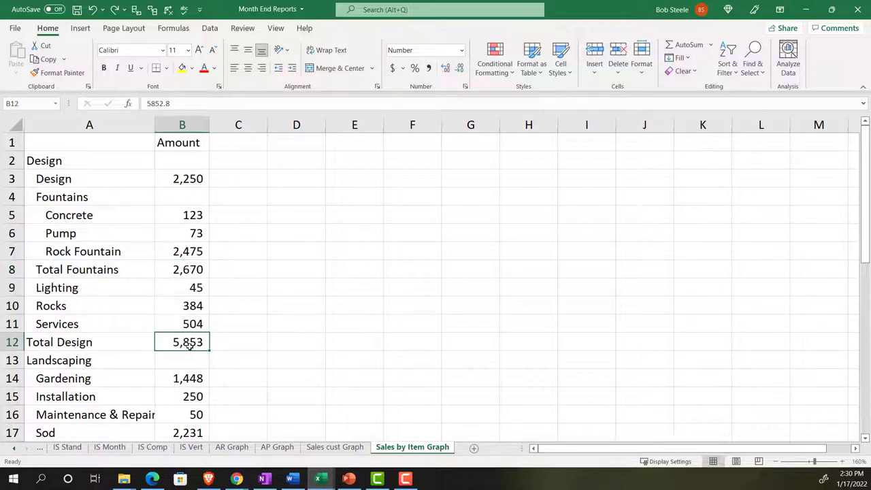
# Delete rows 2 through 11, which hold the Design heading and detail lines above Total Design
pyautogui.moveTo(12, 160); pyautogui.dragTo(27, 320)
pyautogui.rightClick(98, 293)
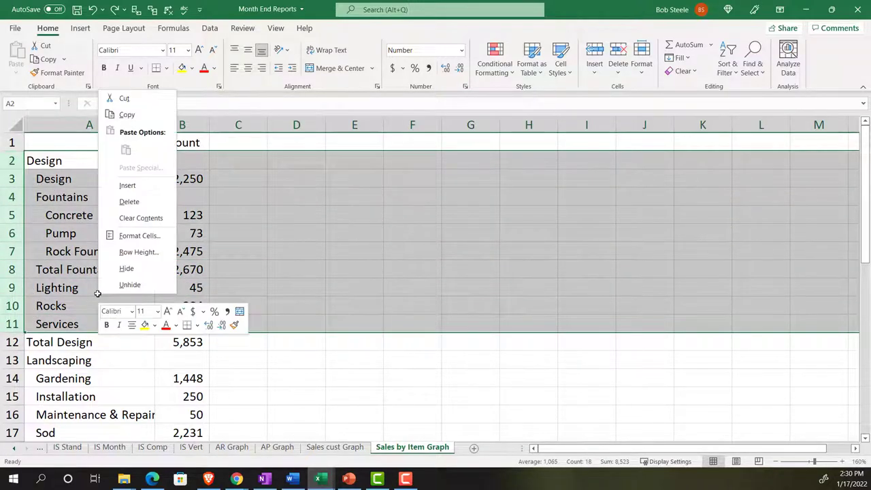
pyautogui.click(121, 201)
# Shorten the Total Design label in A2 to Design
pyautogui.click(57, 161)
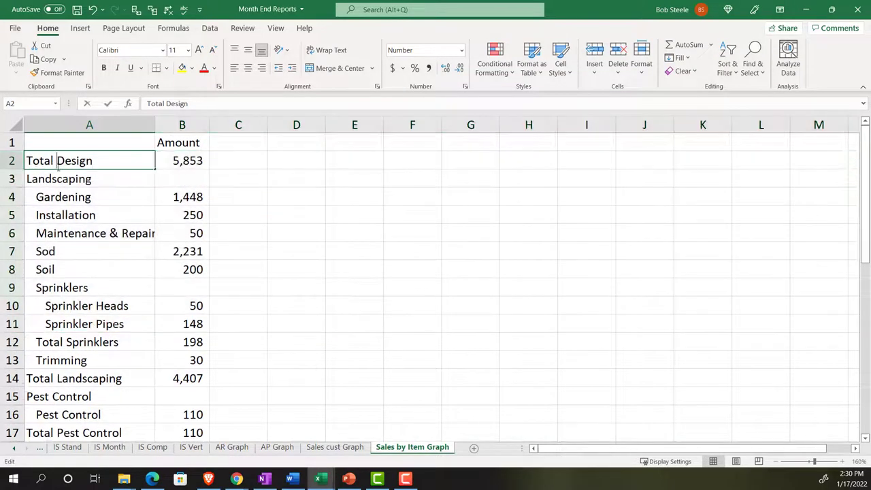
pyautogui.doubleClick(57, 161)
pyautogui.press('Delete')
pyautogui.press('BackSpace')
pyautogui.press('BackSpace')
pyautogui.press('BackSpace')
pyautogui.press('BackSpace')
pyautogui.press('BackSpace')
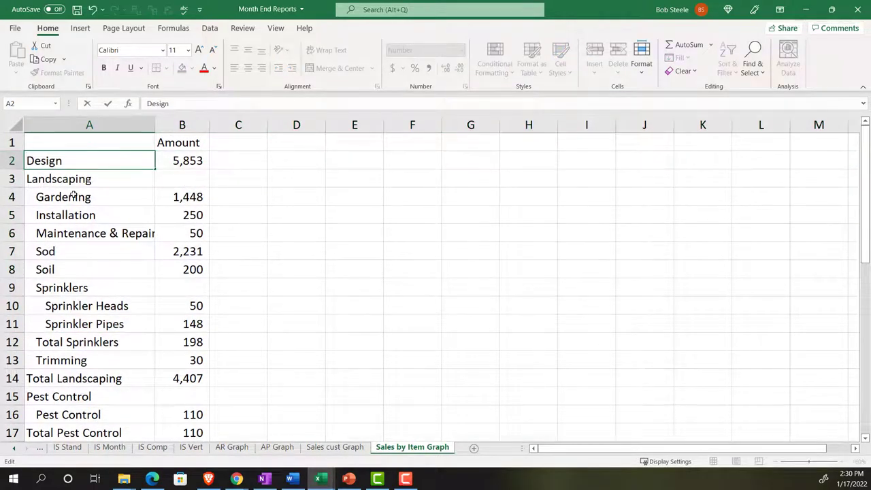
pyautogui.press('Return')
# Delete row 1 with the Amount header
pyautogui.click(19, 142)
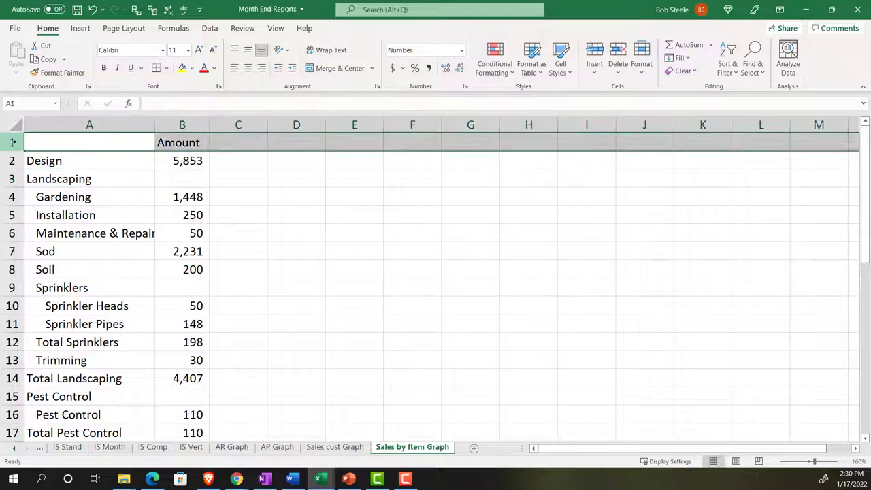
pyautogui.rightClick(70, 142)
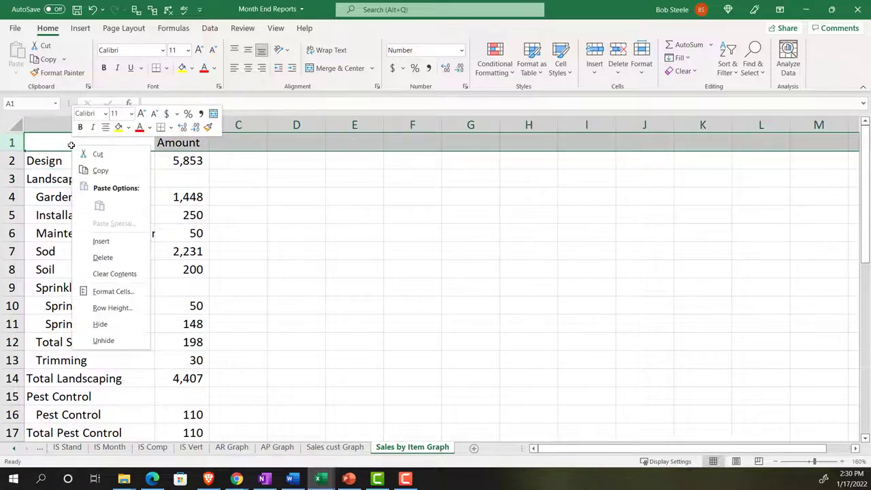
pyautogui.click(102, 257)
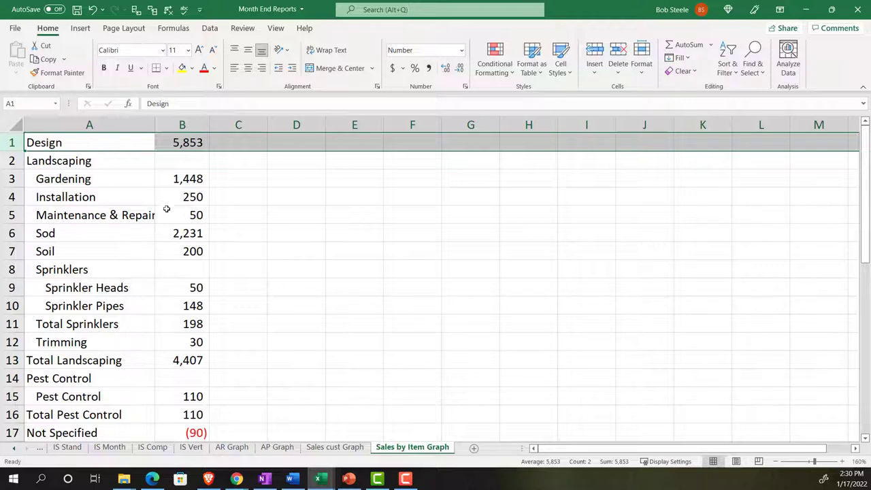
# Delete the Landscaping detail rows 3 through 12, from Gardening through Trimming
pyautogui.moveTo(178, 178); pyautogui.dragTo(189, 287)
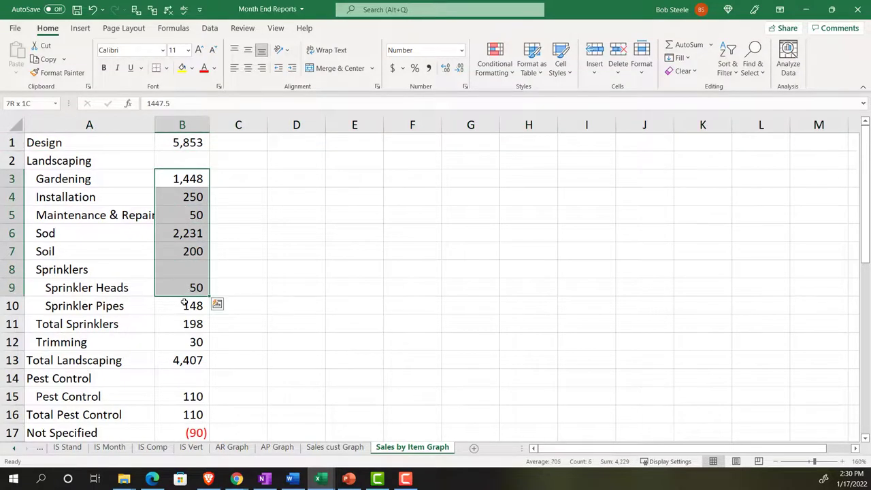
pyautogui.click(16, 178)
pyautogui.moveTo(17, 178); pyautogui.dragTo(38, 338)
pyautogui.rightClick(110, 307)
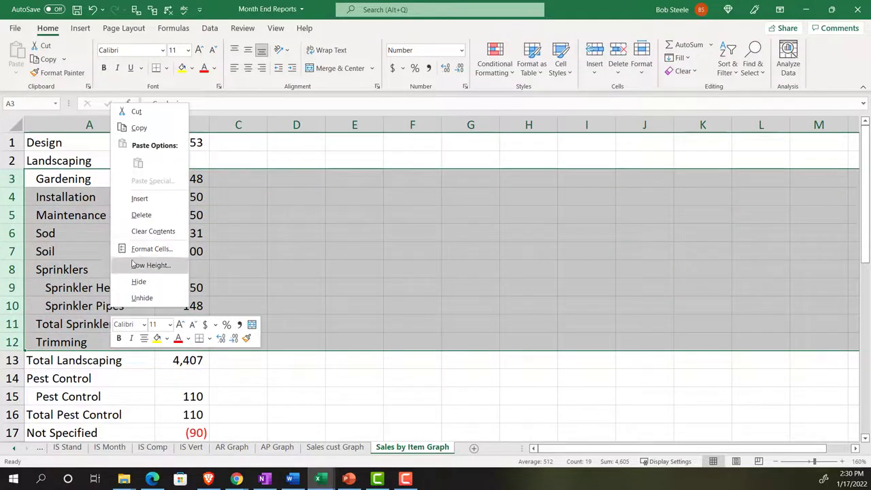
pyautogui.click(139, 216)
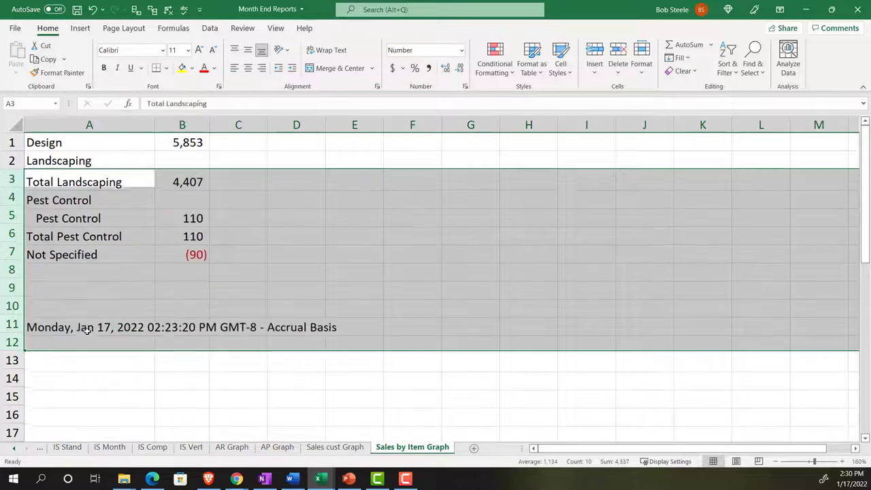
# Shorten the Total Landscaping label in A3 to Landscaping
pyautogui.click(56, 178)
pyautogui.doubleClick(56, 178)
pyautogui.press('BackSpace')
pyautogui.press('BackSpace')
pyautogui.press('BackSpace')
pyautogui.press('BackSpace')
pyautogui.press('BackSpace')
pyautogui.press('BackSpace')
pyautogui.press('Return')
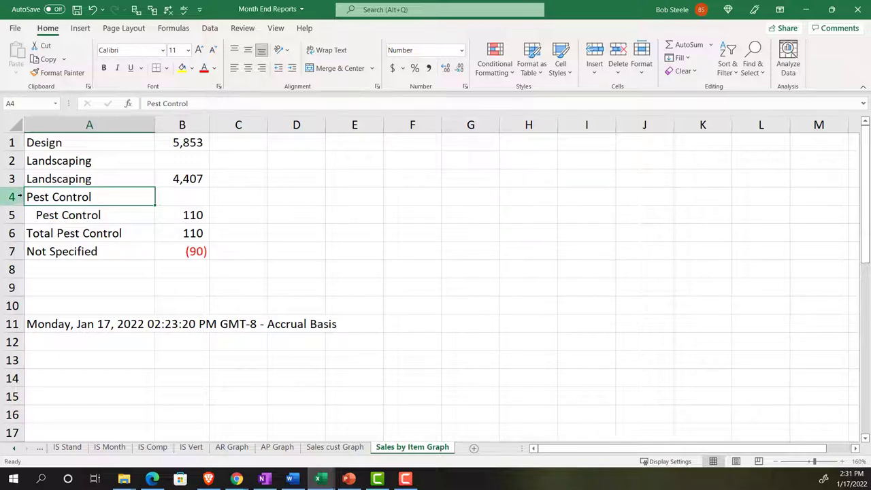
# Delete rows 4 and 5, the Pest Control heading and its detail line
pyautogui.moveTo(14, 197); pyautogui.dragTo(20, 222)
pyautogui.rightClick(63, 211)
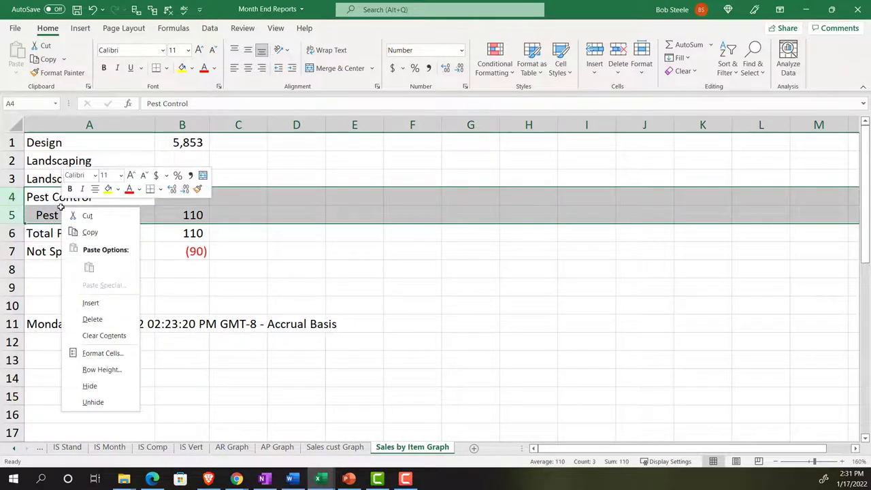
pyautogui.click(91, 319)
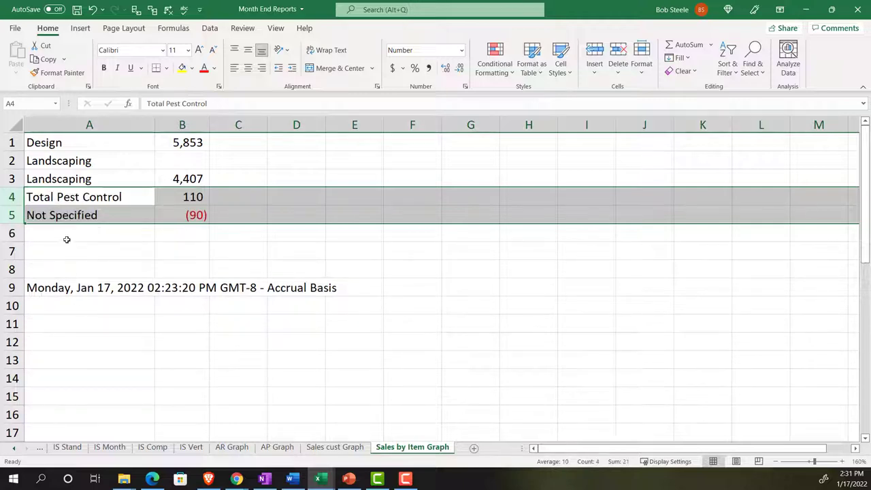
# Shorten the Total Pest Control label in A4 to Pest Control, and rename Not Specified in A5 as Other
pyautogui.doubleClick(54, 196)
pyautogui.press('BackSpace')
pyautogui.press('BackSpace')
pyautogui.press('BackSpace')
pyautogui.press('BackSpace')
pyautogui.press('BackSpace')
pyautogui.press('BackSpace')
pyautogui.press('Return')
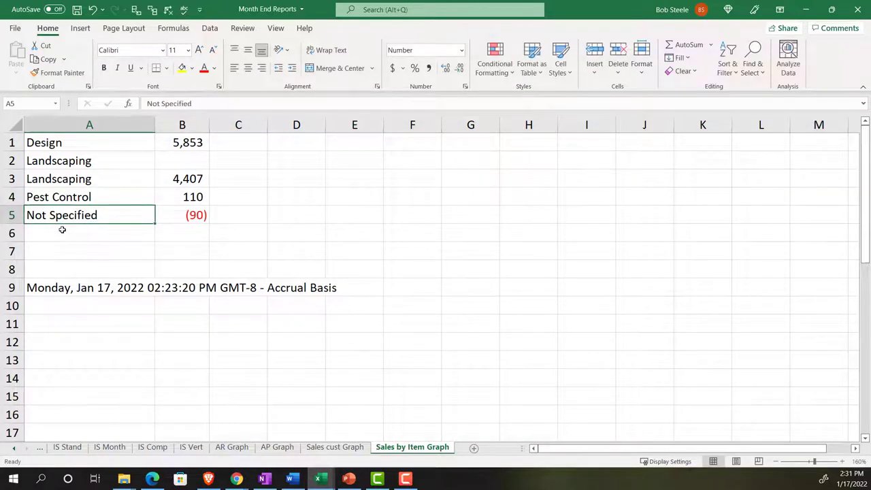
pyautogui.write('Other')
pyautogui.press('Return')
# Delete row 9 containing the report's date and Accrual Basis footer
pyautogui.click(13, 287)
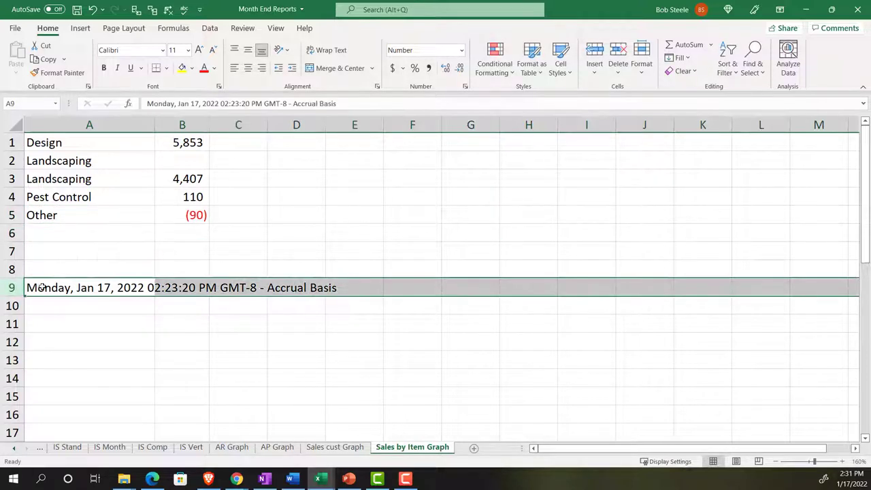
pyautogui.rightClick(78, 286)
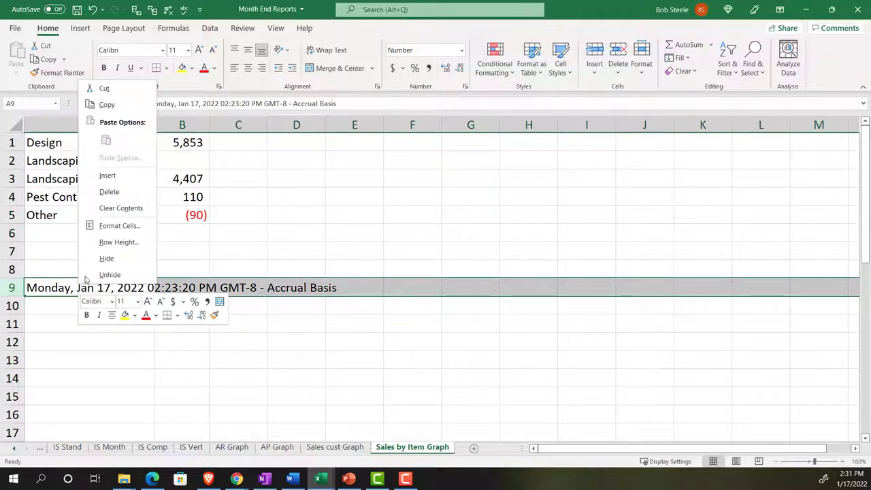
pyautogui.click(112, 198)
pyautogui.click(117, 236)
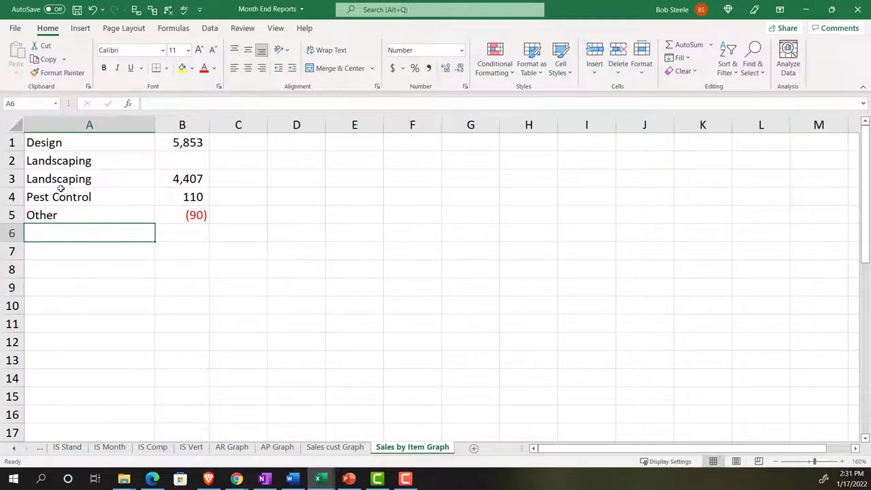
# Delete row 2, the Landscaping heading that has no amount
pyautogui.click(13, 162)
pyautogui.rightClick(68, 160)
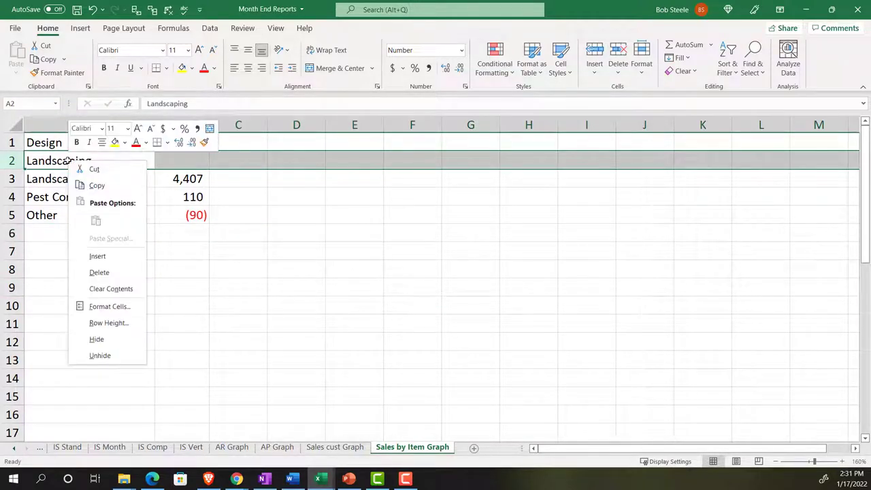
pyautogui.click(101, 272)
pyautogui.click(116, 284)
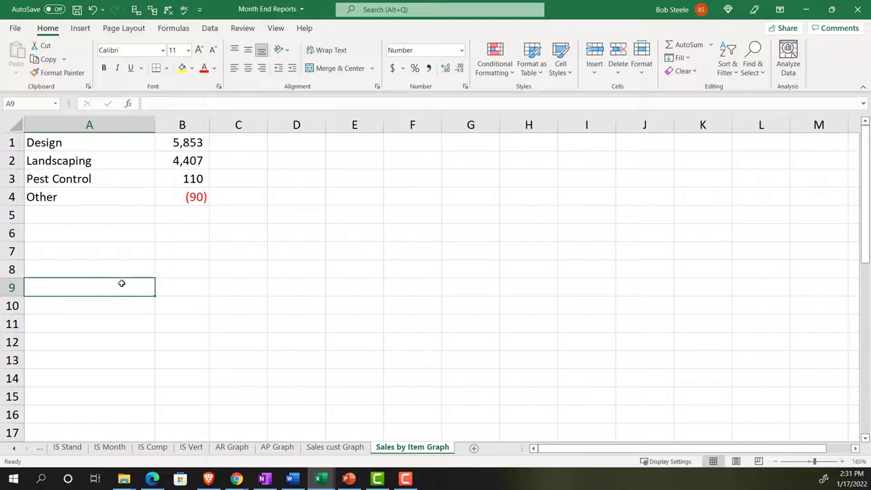
# Total the four category amounts in B1:B4 with a SUM formula in B6
pyautogui.click(173, 234)
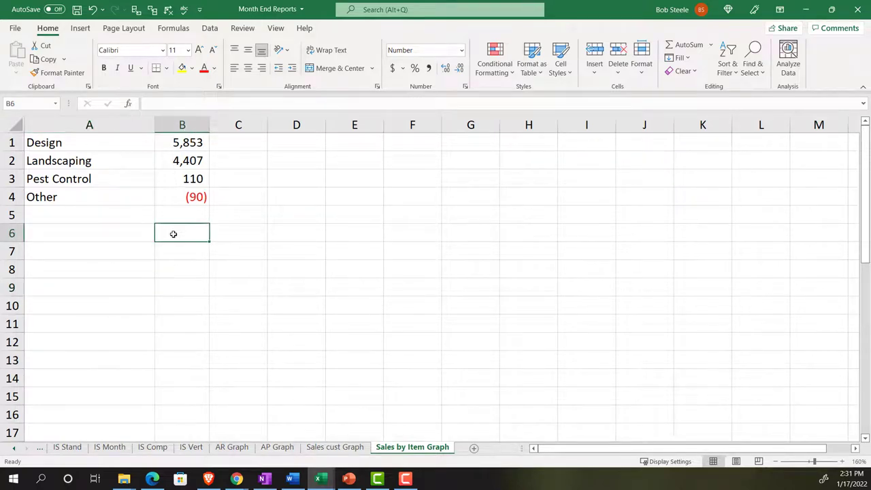
pyautogui.write('=sum(')
pyautogui.press('Up')
pyautogui.press('Up')
pyautogui.press('Up')
pyautogui.press('Down')
pyautogui.hotkey('shift', 'Up')
pyautogui.hotkey('shift', 'Up')
pyautogui.hotkey('shift', 'Up')
pyautogui.press('Return')
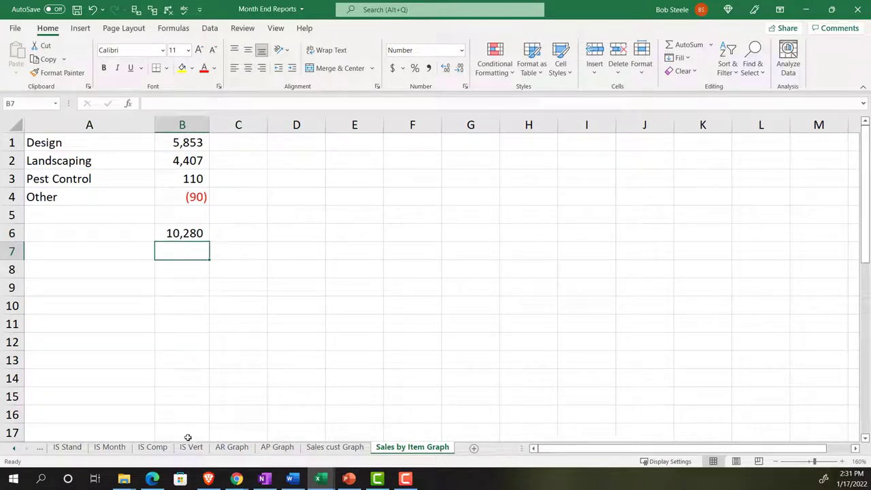
# Compare the worksheet's sales total with the TOTAL amount in the QuickBooks report in Edge, and return to the Month End Reports workbook
pyautogui.click(152, 478)
pyautogui.scroll(-3, 385, 349)
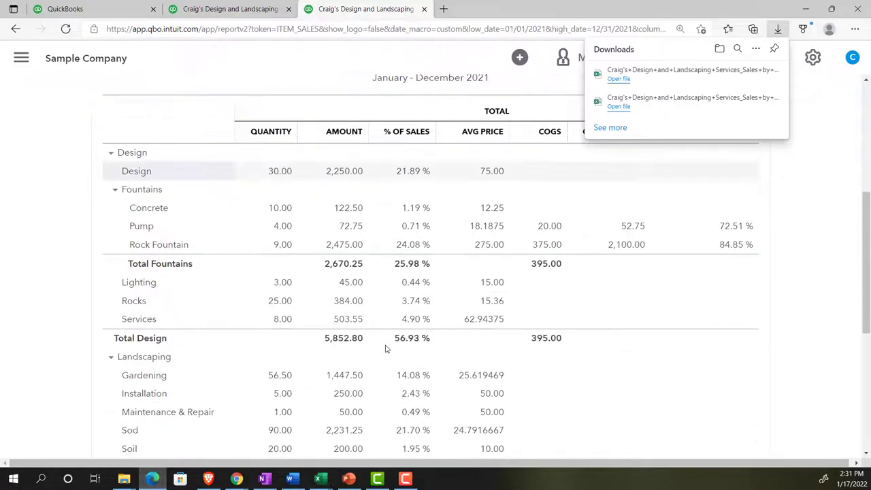
pyautogui.scroll(-5, 385, 348)
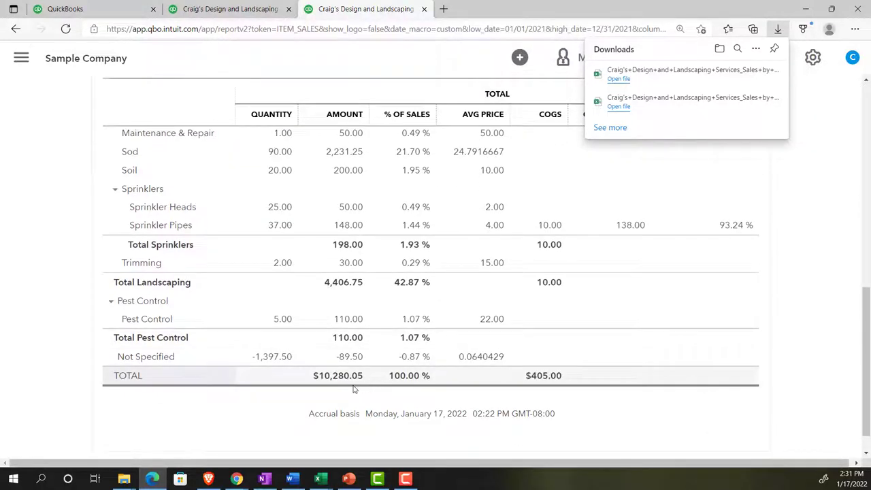
pyautogui.moveTo(320, 479)
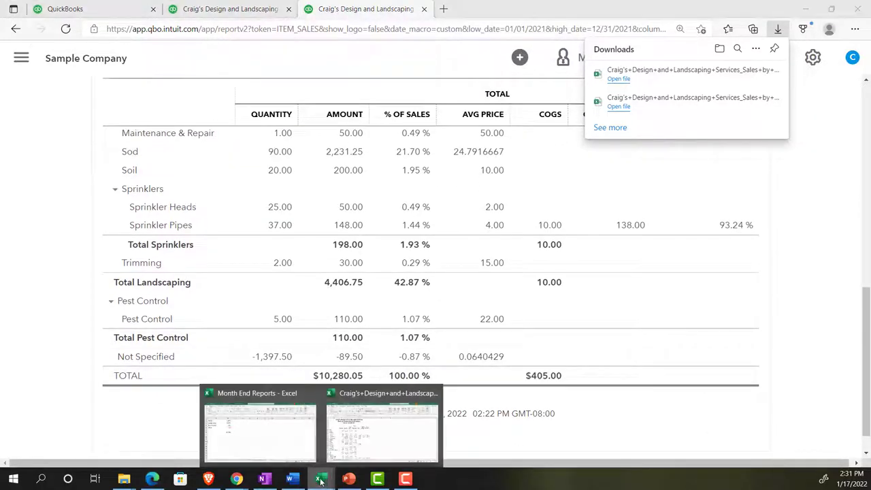
pyautogui.click(291, 439)
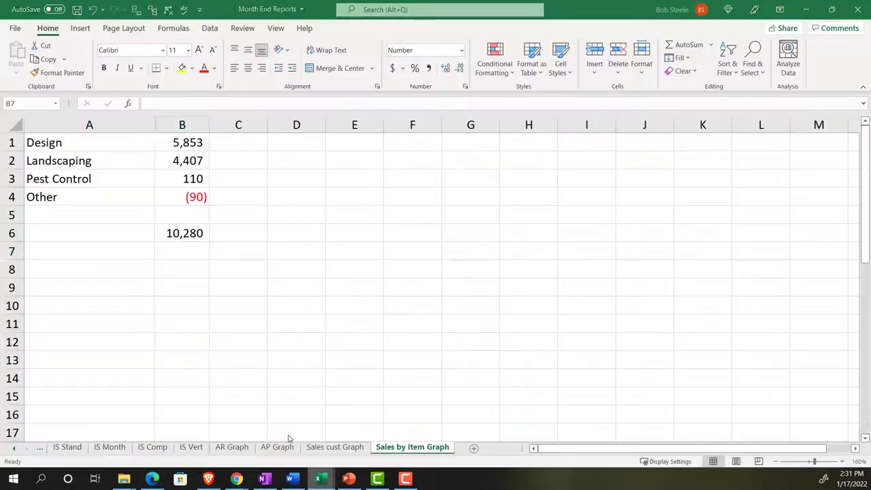
# Clear the check total in B6 and convert A1:B4 into a table without marking existing headers
pyautogui.click(190, 234)
pyautogui.press('Delete')
pyautogui.moveTo(107, 143); pyautogui.dragTo(169, 196)
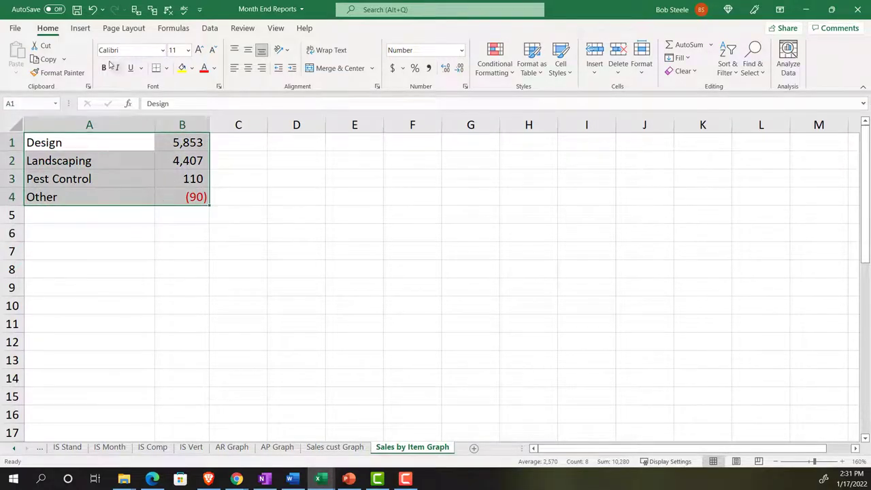
pyautogui.click(80, 28)
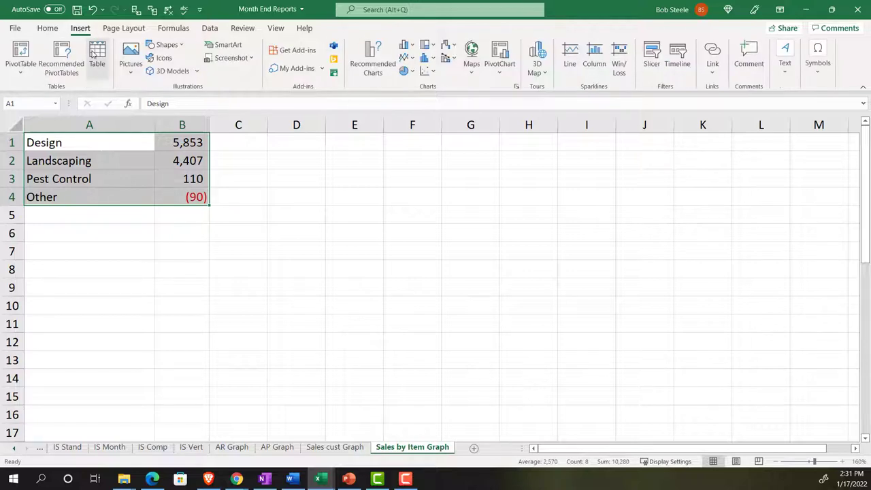
pyautogui.click(95, 55)
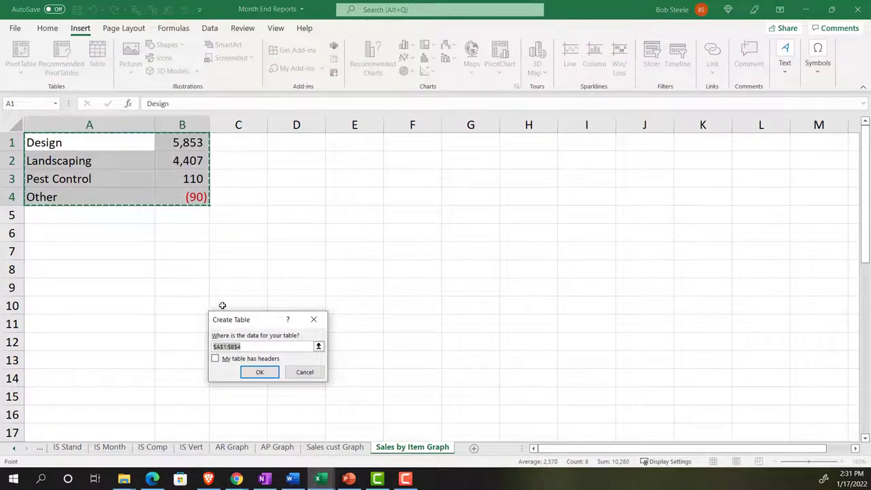
pyautogui.click(257, 373)
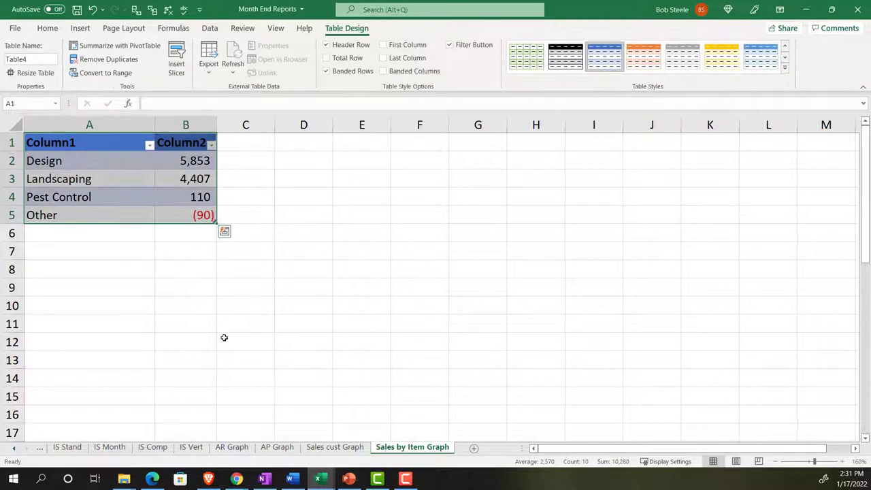
pyautogui.click(225, 340)
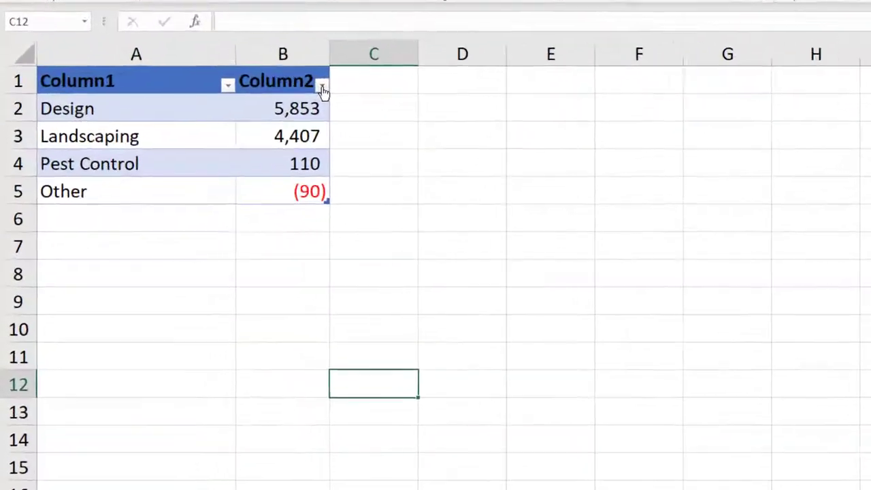
# Sort the table by Column2 from largest to smallest
pyautogui.click(212, 144)
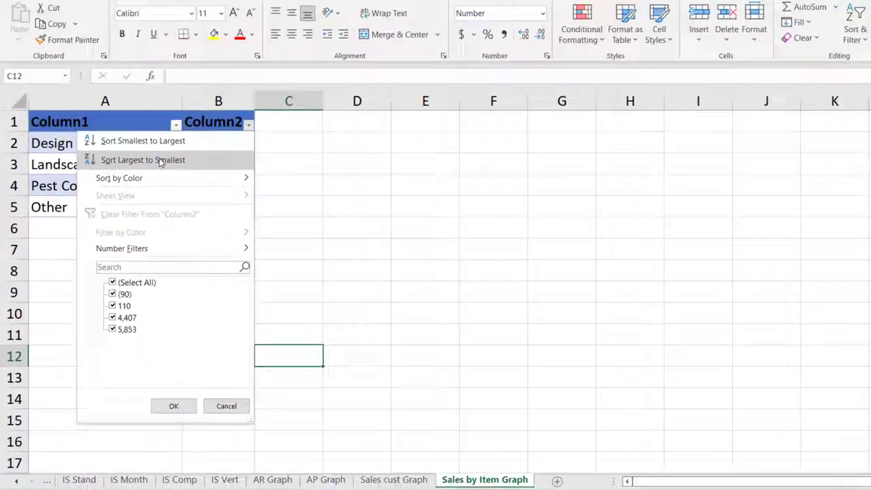
pyautogui.click(198, 107)
pyautogui.click(129, 286)
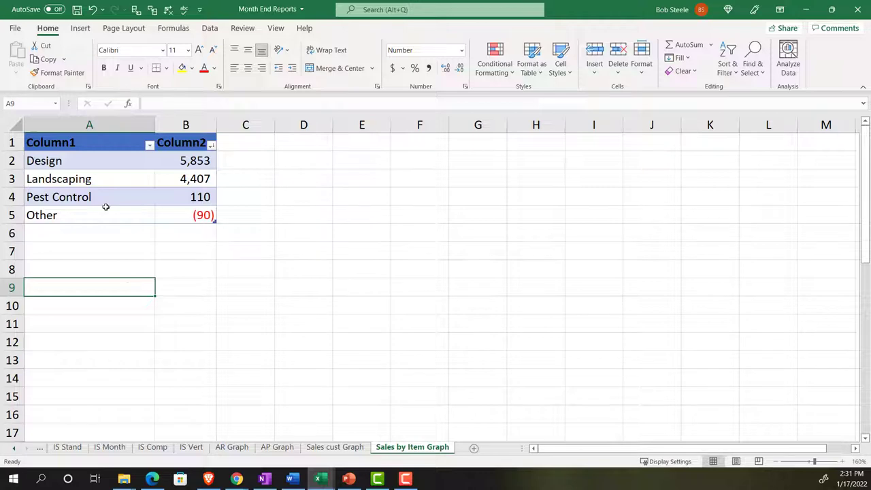
# Rename the table headers in A1 and B1 as Items and Amount
pyautogui.click(78, 146)
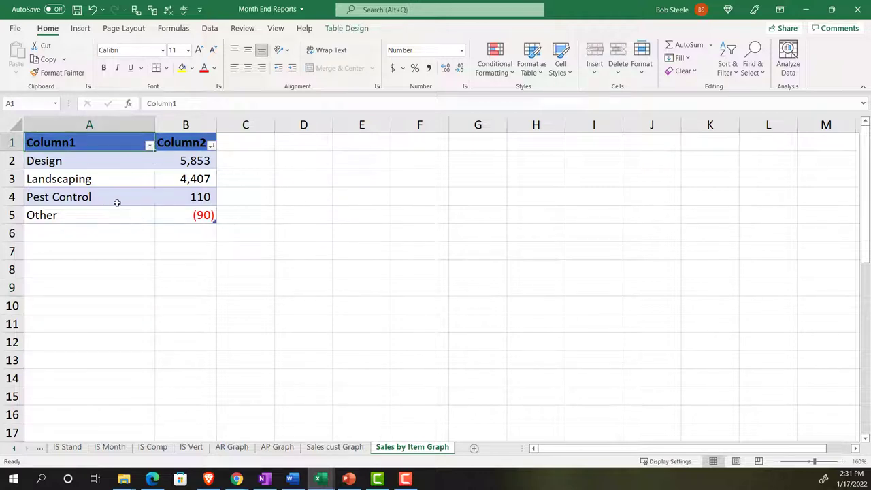
pyautogui.write('Items')
pyautogui.press('Return')
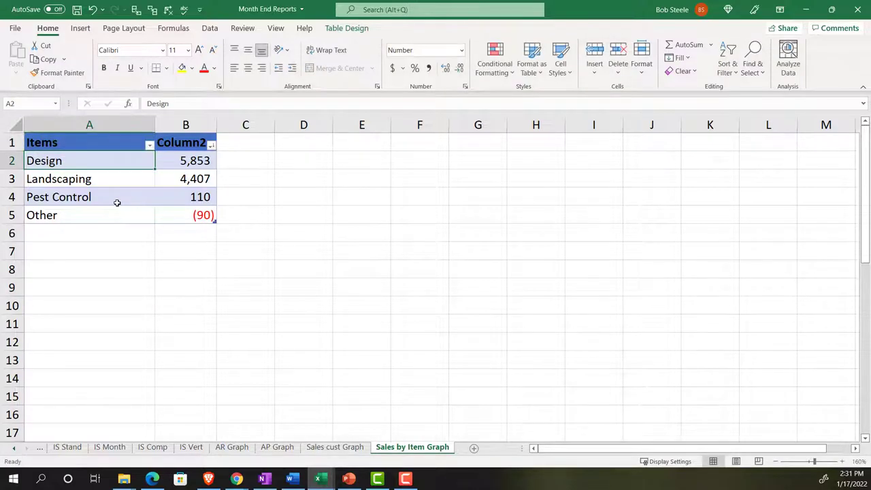
pyautogui.press('Up')
pyautogui.press('Right')
pyautogui.write('Amount')
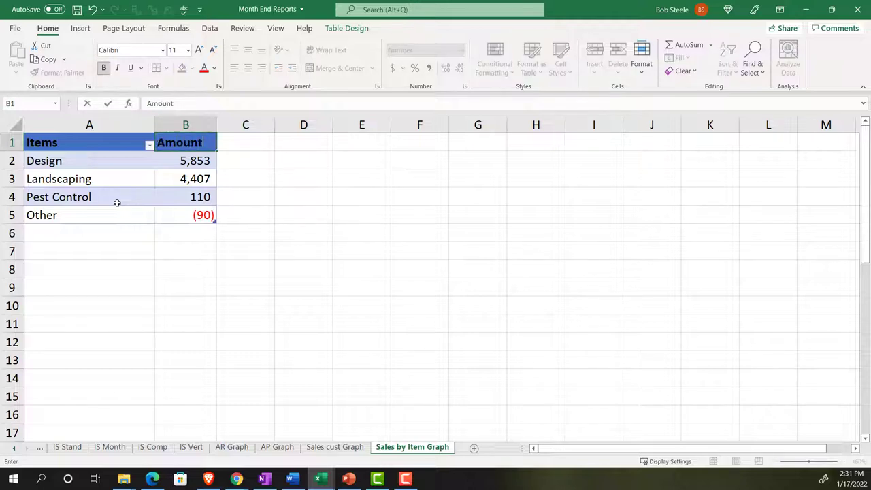
pyautogui.press('Return')
# Insert a 2-D pie chart from the four item rows in A2:B5 and delete its chart title
pyautogui.moveTo(112, 165); pyautogui.dragTo(170, 207)
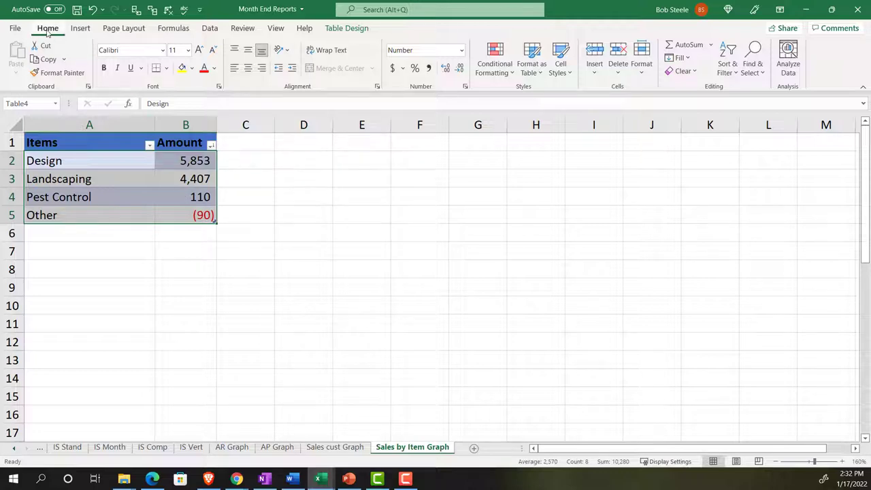
pyautogui.click(87, 30)
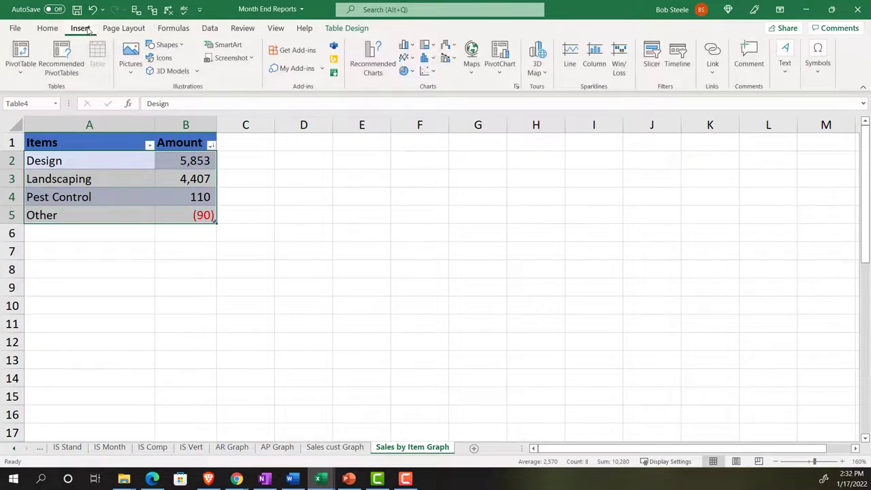
pyautogui.click(406, 70)
pyautogui.click(415, 108)
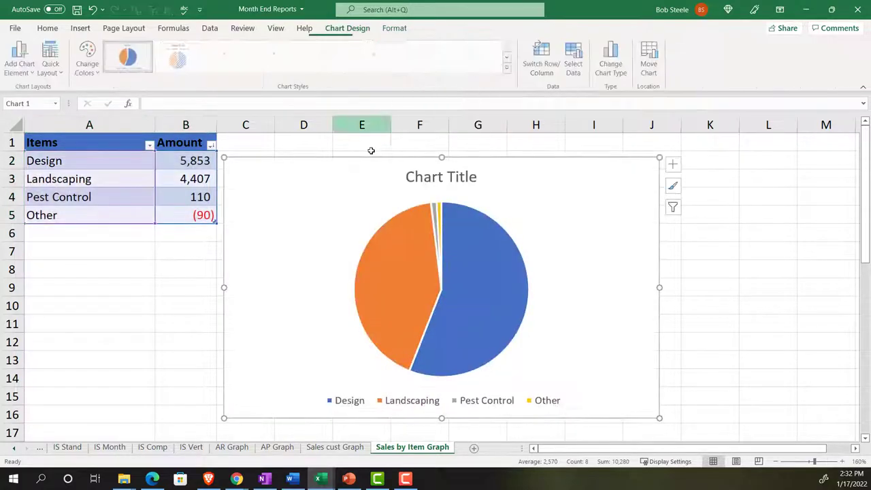
pyautogui.click(407, 176)
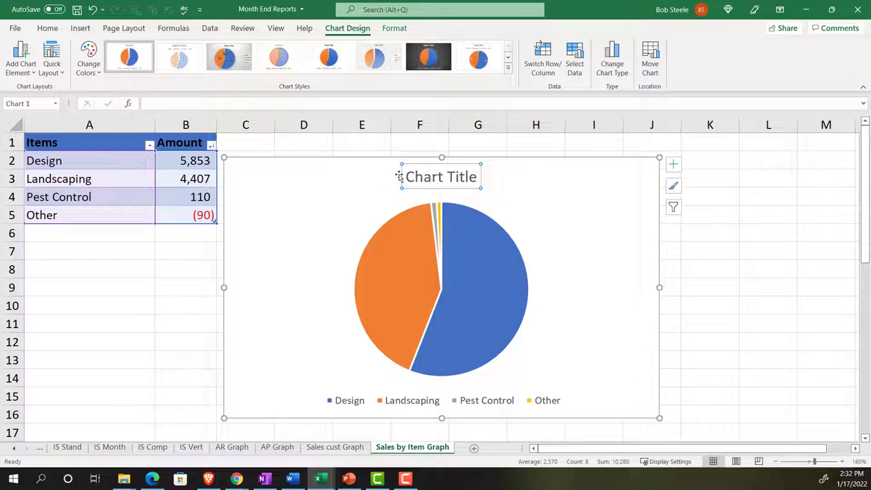
pyautogui.press('Delete')
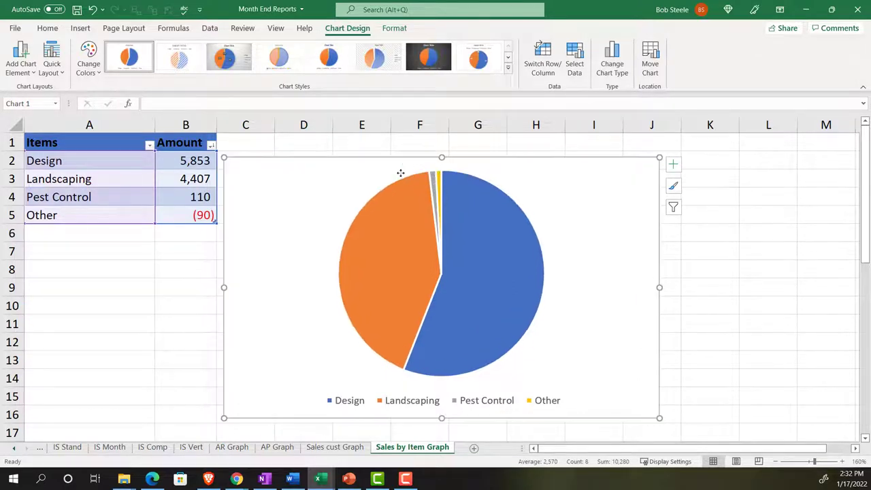
# Try the grey-background chart style with boxed percentage labels, and move the chart up beside the table, starting in column C, row 1
pyautogui.click(508, 69)
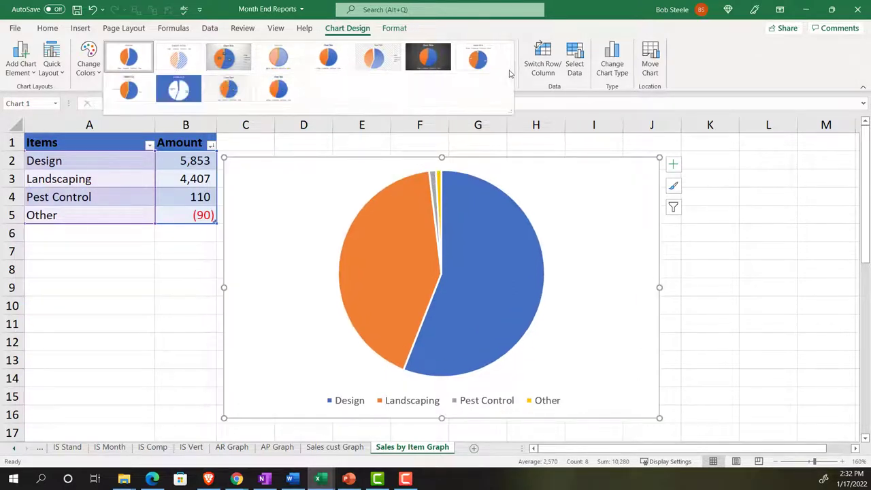
pyautogui.click(230, 61)
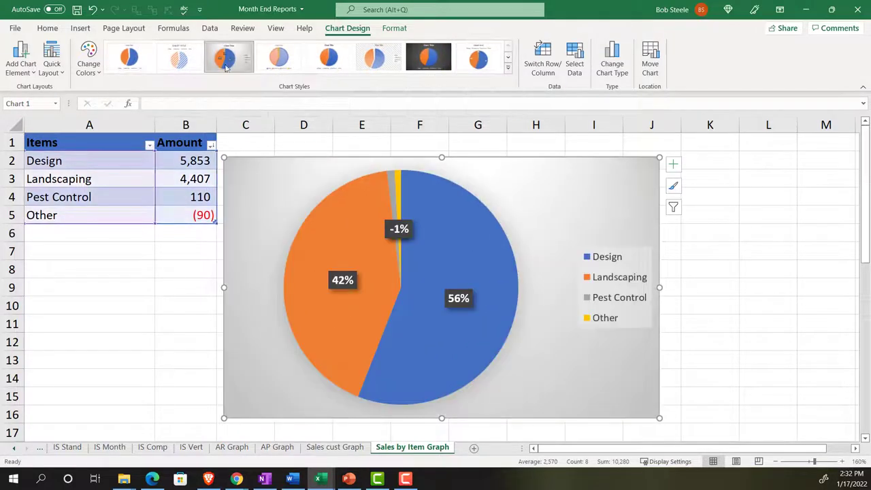
pyautogui.moveTo(255, 172); pyautogui.dragTo(276, 154)
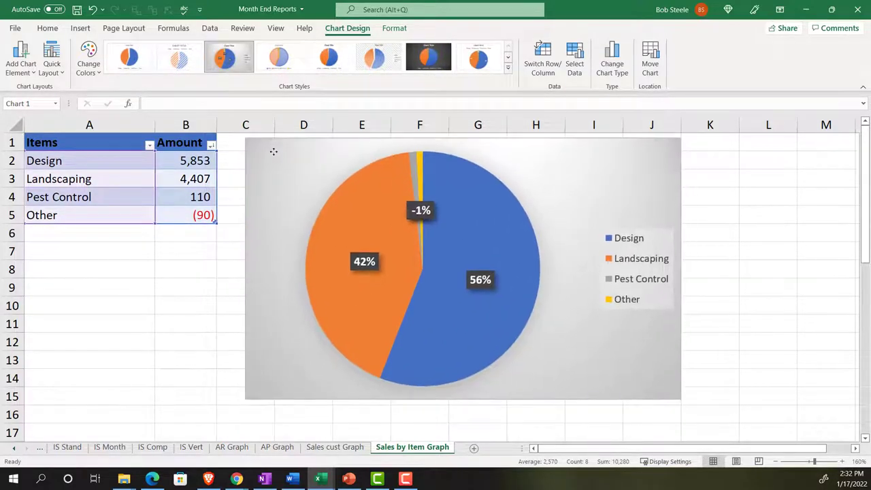
# Apply the last pie chart style, with percentage labels and the legend below, and shrink the chart to end around column I, row 14
pyautogui.click(137, 62)
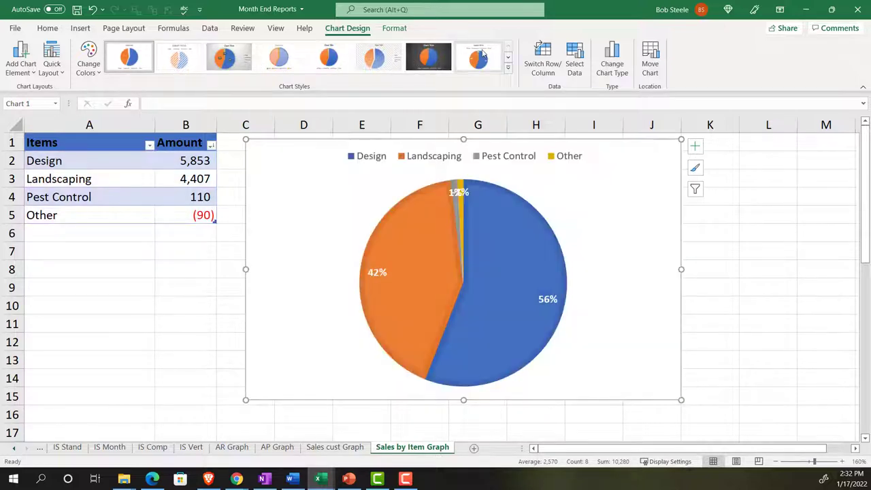
pyautogui.click(508, 68)
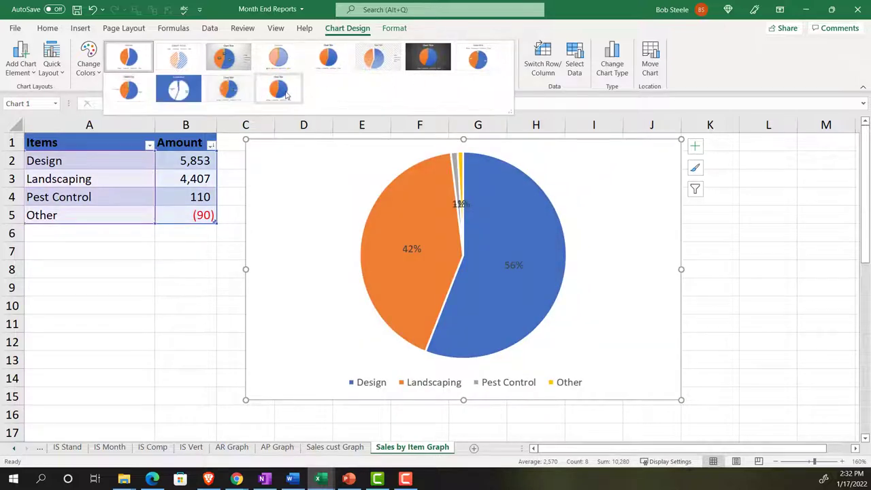
pyautogui.click(279, 89)
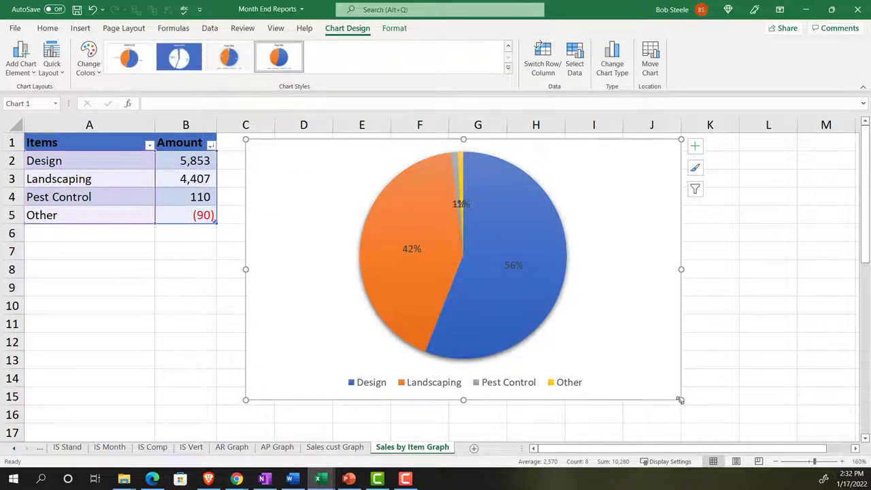
pyautogui.moveTo(680, 400); pyautogui.dragTo(616, 380)
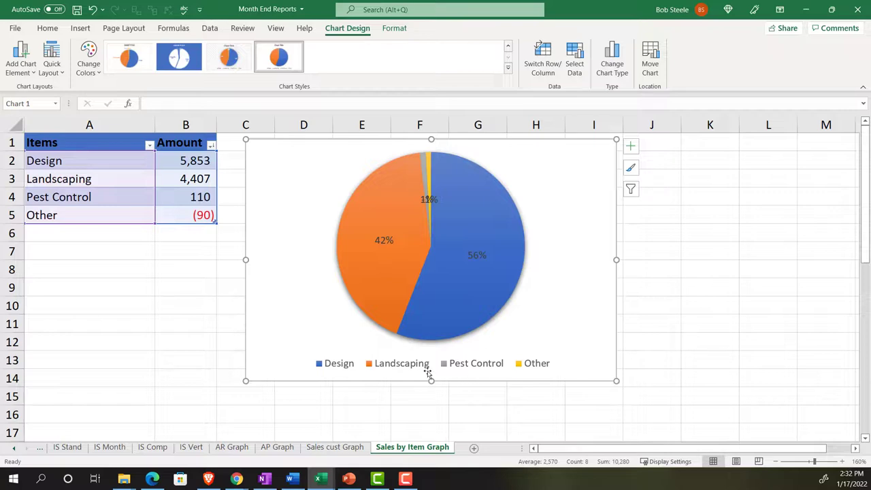
# Add a new worksheet named "Sales by Item Graph." after the existing sheets and delete the surplus Sheet5
pyautogui.click(475, 449)
pyautogui.click(508, 448)
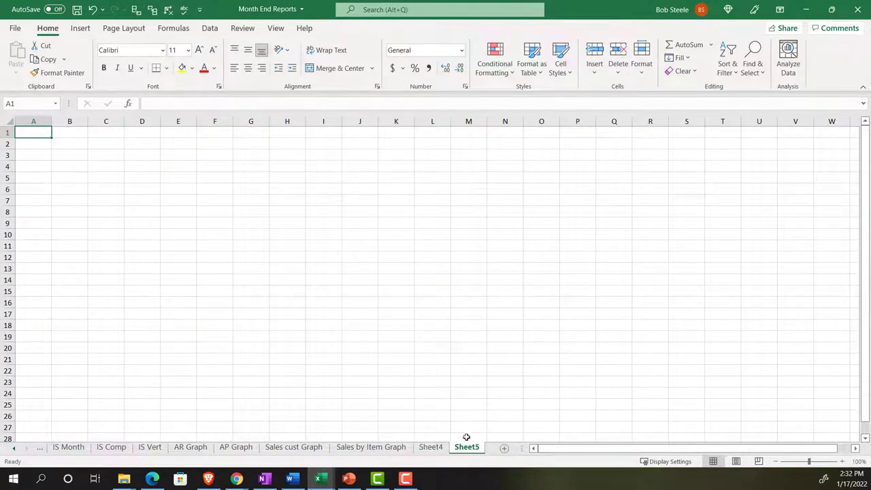
pyautogui.rightClick(473, 449)
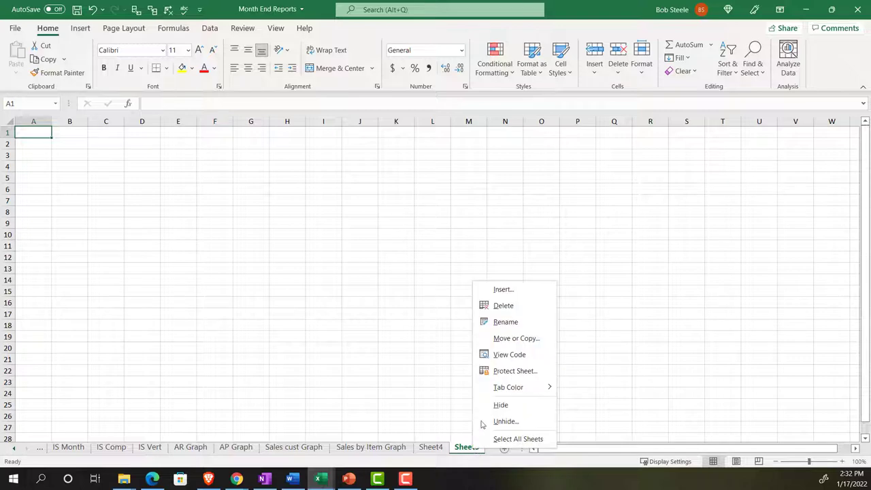
pyautogui.click(501, 306)
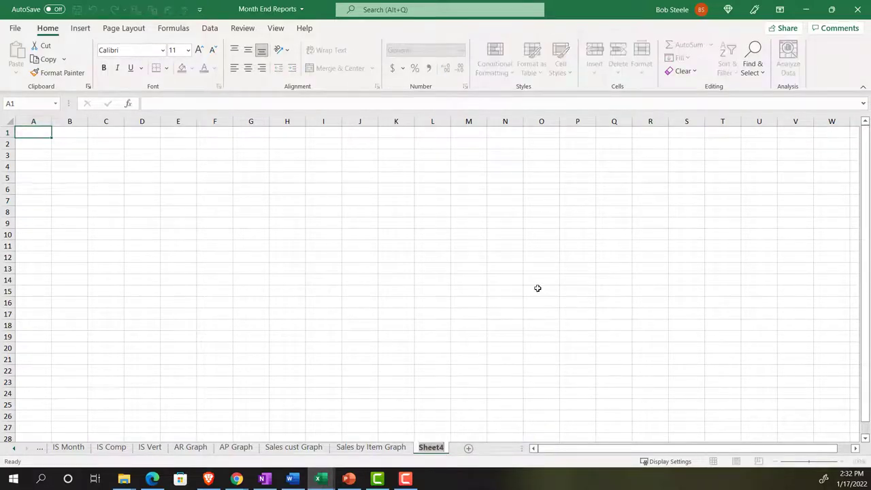
pyautogui.write('Sales by')
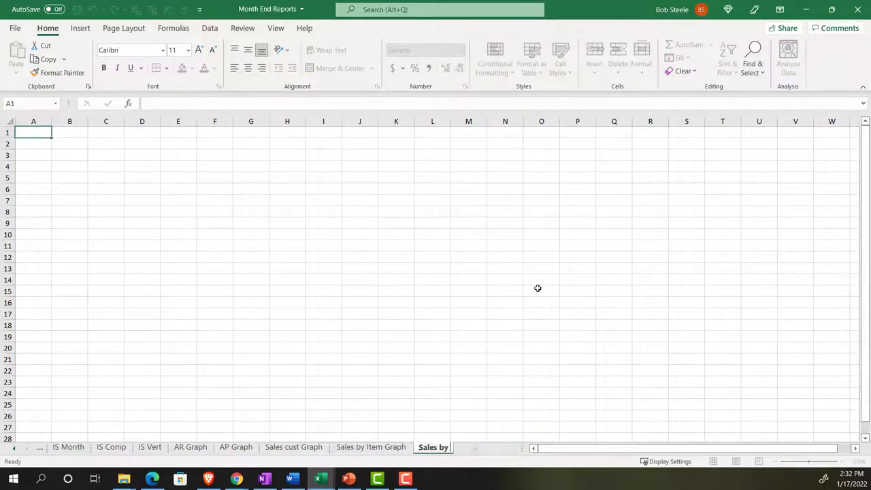
pyautogui.write(' Item Graph.')
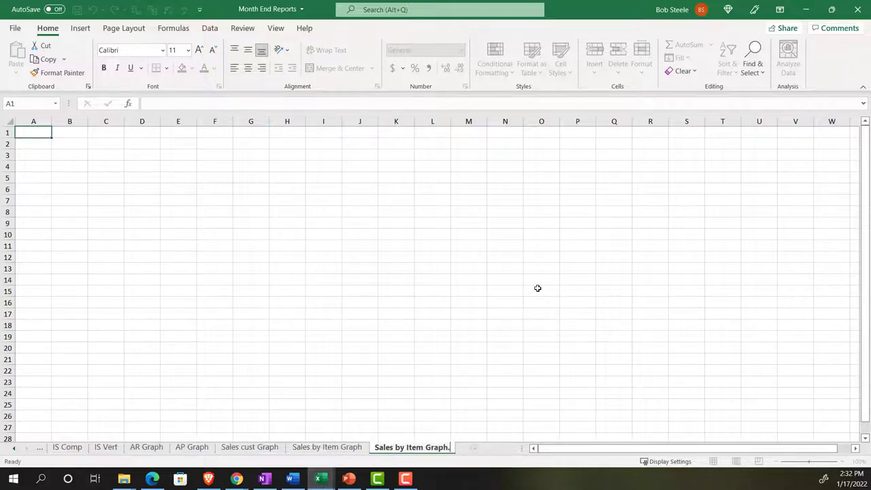
pyautogui.click(538, 288)
# Rename the sheet holding the item table and pie chart as Sales by Item Graph Data
pyautogui.click(344, 447)
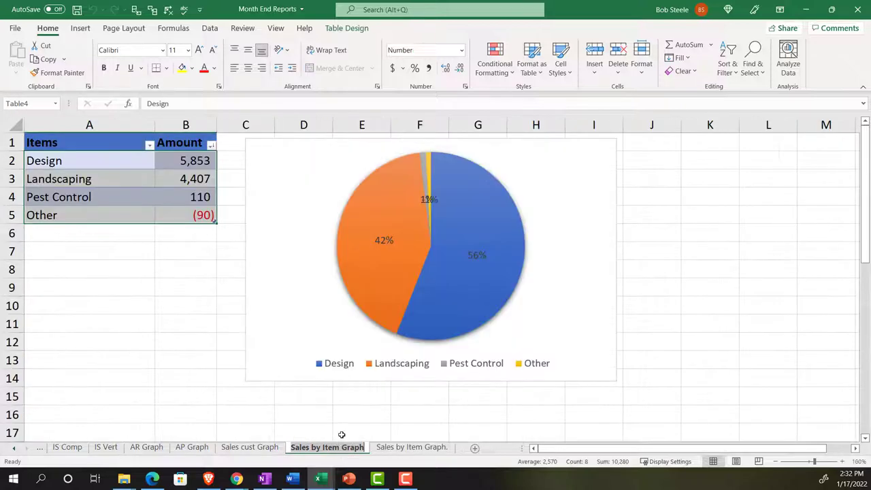
pyautogui.moveTo(398, 314)
pyautogui.hotkey('alt', 'h')
pyautogui.press('o')
pyautogui.press('r')
pyautogui.press('End')
pyautogui.write('Data')
pyautogui.click(200, 305)
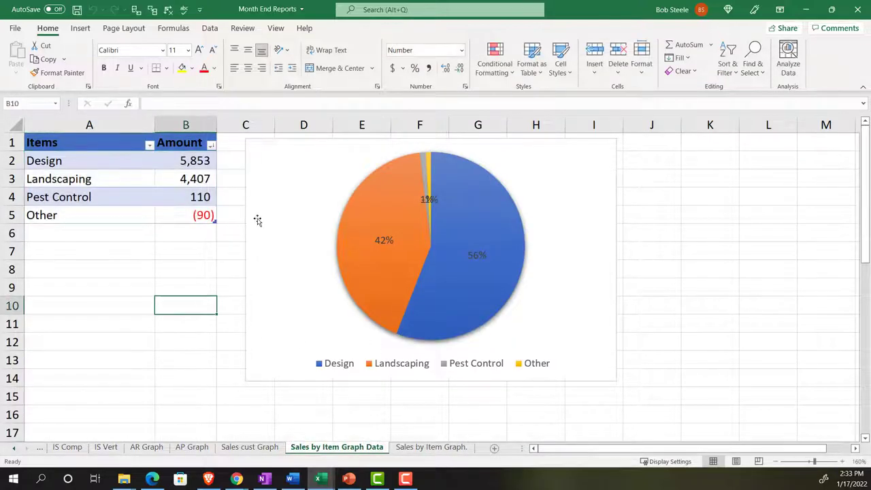
# Move the pie chart from the data sheet to the Sales by Item Graph. sheet, placing it from column A around row 3
pyautogui.click(273, 195)
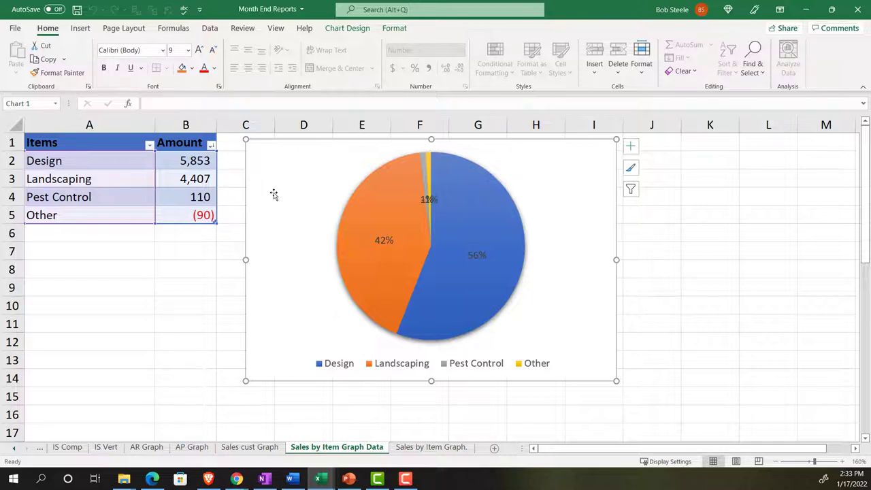
pyautogui.press('Delete')
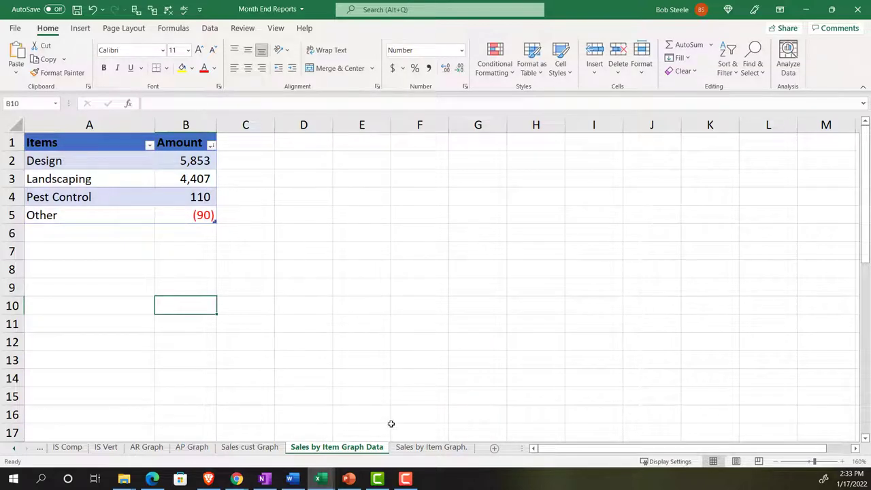
pyautogui.click(425, 447)
pyautogui.click(42, 134)
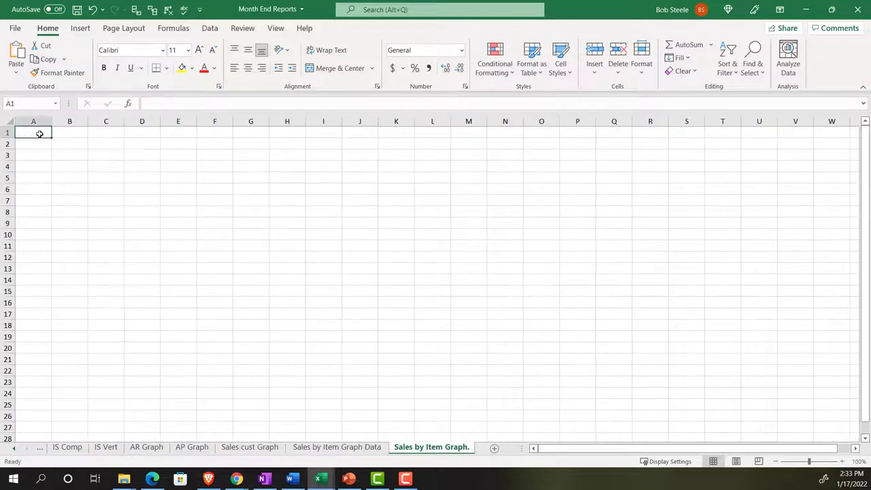
pyautogui.hotkey('ctrl', 'v')
pyautogui.moveTo(60, 145); pyautogui.dragTo(53, 162)
# Set the Sales by Item Graph. sheet to landscape and enlarge the pie chart to end around column I, row 18
pyautogui.click(123, 28)
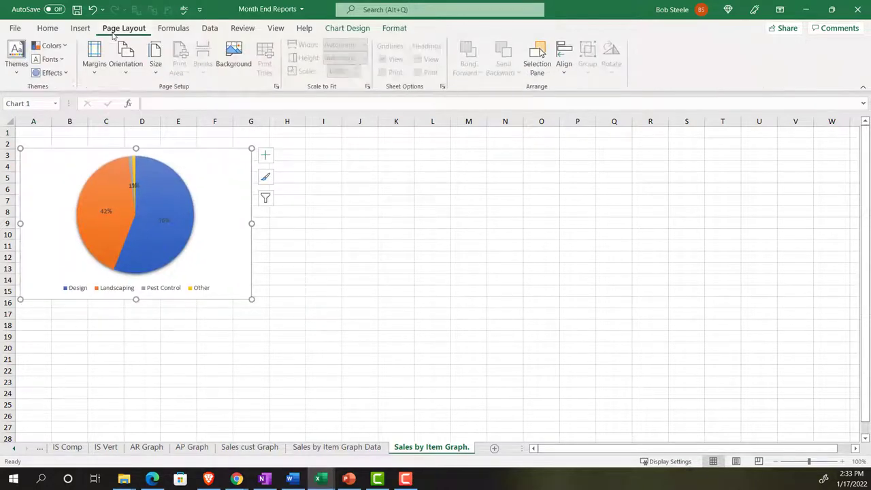
pyautogui.click(124, 68)
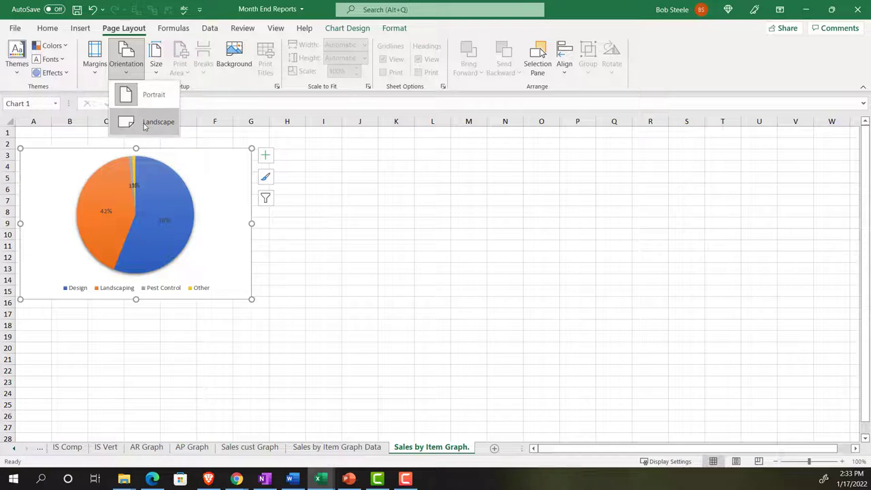
pyautogui.click(145, 124)
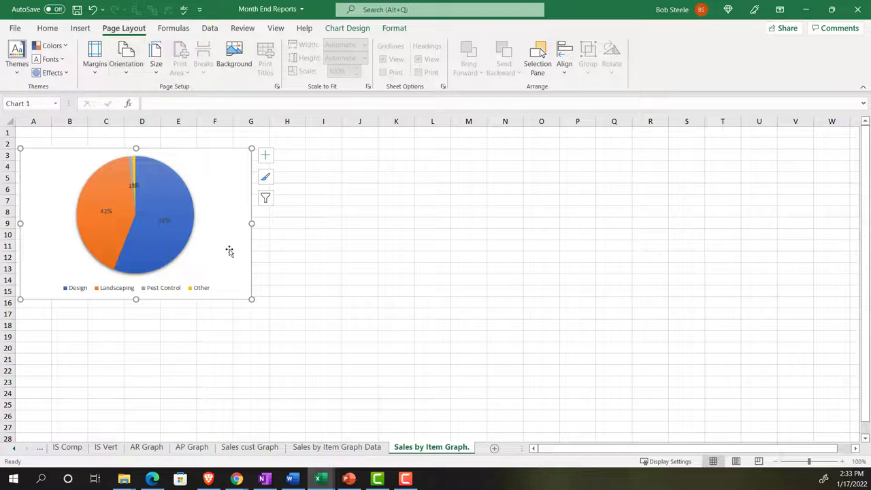
pyautogui.click(735, 461)
pyautogui.click(713, 461)
pyautogui.click(127, 62)
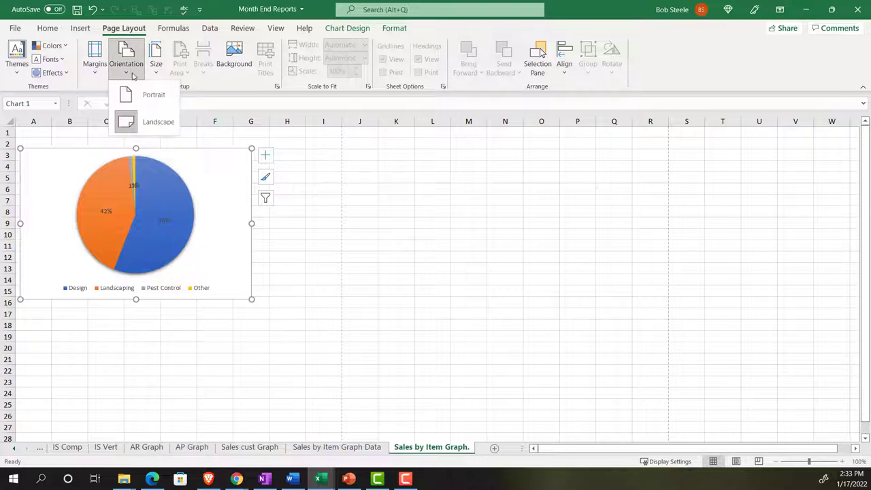
pyautogui.click(138, 126)
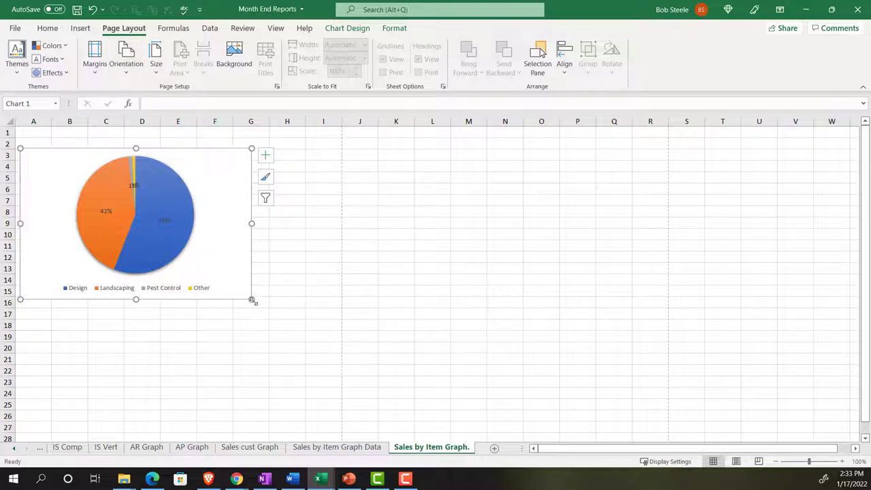
pyautogui.moveTo(251, 299); pyautogui.dragTo(325, 325)
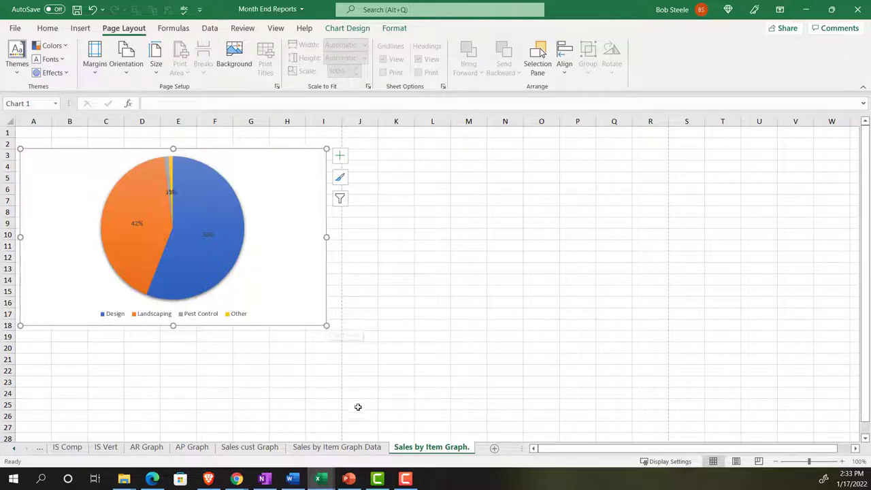
# Insert the recommended Funnel chart from the item rows A2:B5 on the Sales by Item Graph Data sheet
pyautogui.click(349, 447)
pyautogui.moveTo(67, 158); pyautogui.dragTo(173, 207)
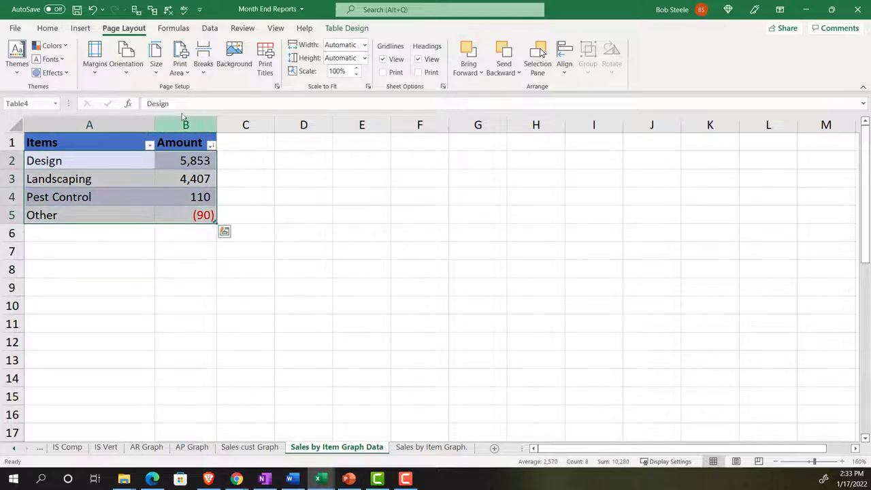
pyautogui.click(76, 30)
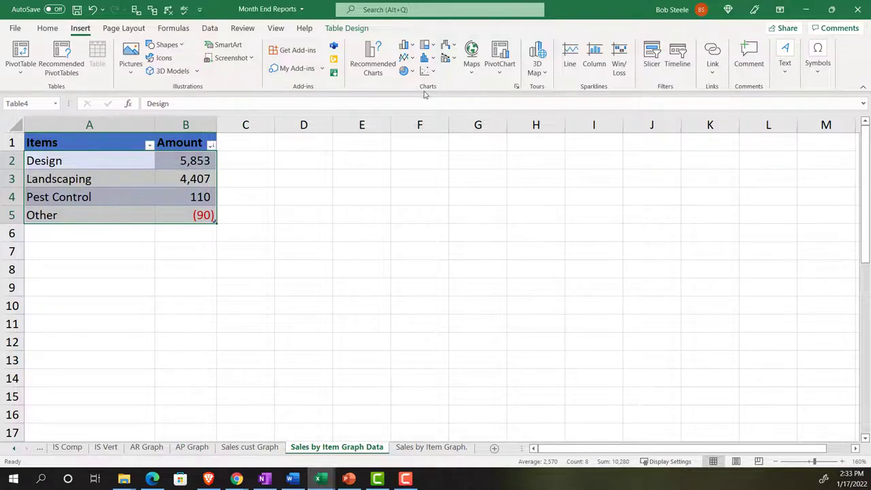
pyautogui.click(371, 62)
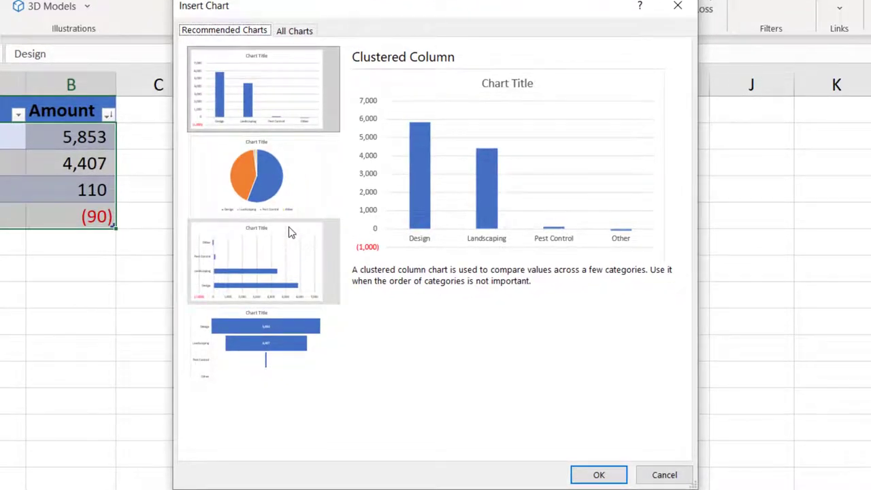
pyautogui.click(257, 346)
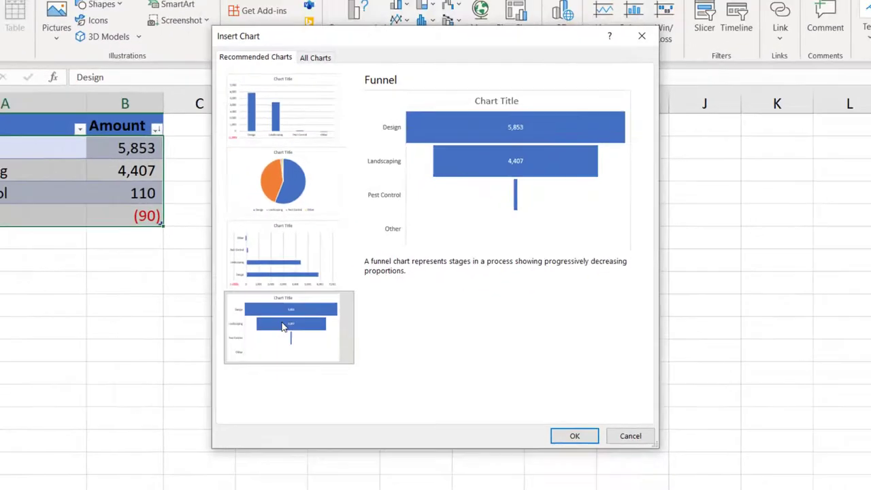
pyautogui.doubleClick(283, 327)
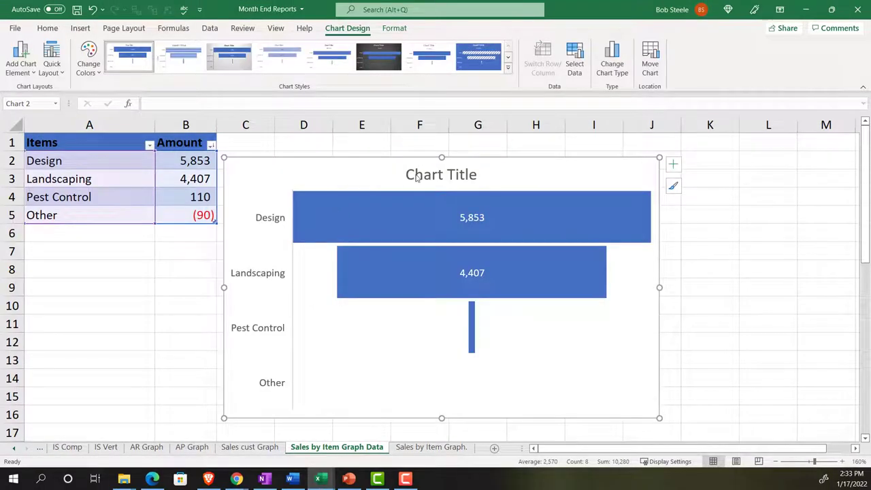
pyautogui.click(412, 172)
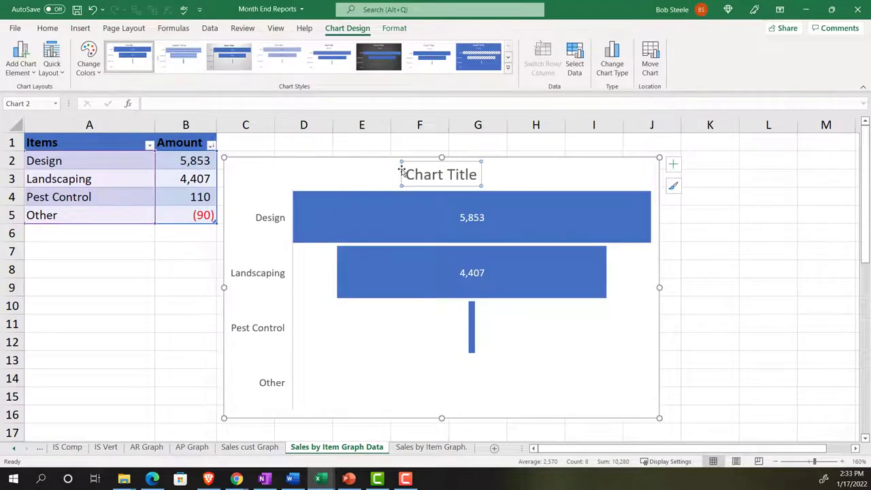
pyautogui.press('Escape')
pyautogui.press('Delete')
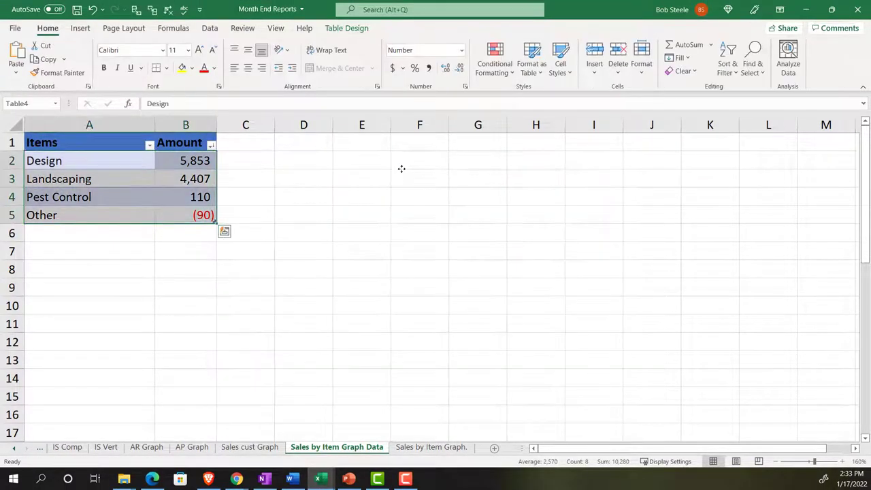
pyautogui.click(92, 8)
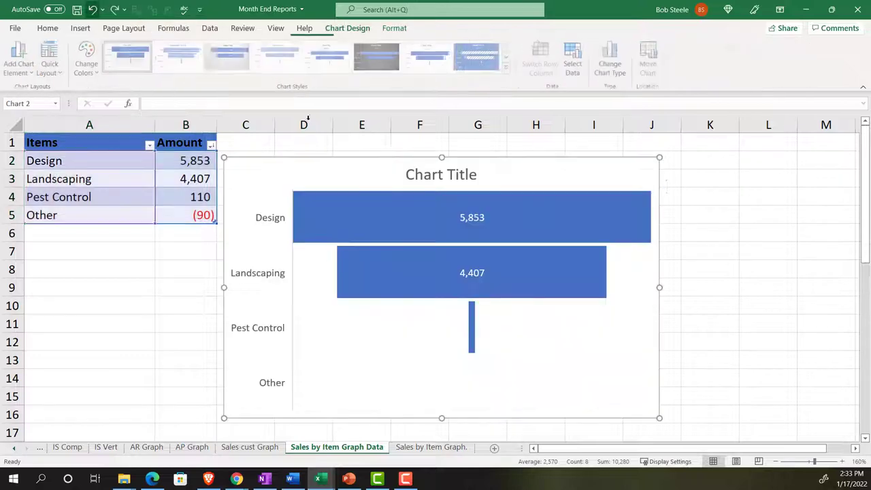
# Delete the title placeholder from the funnel chart
pyautogui.click(409, 174)
pyautogui.press('Escape')
pyautogui.click(405, 175)
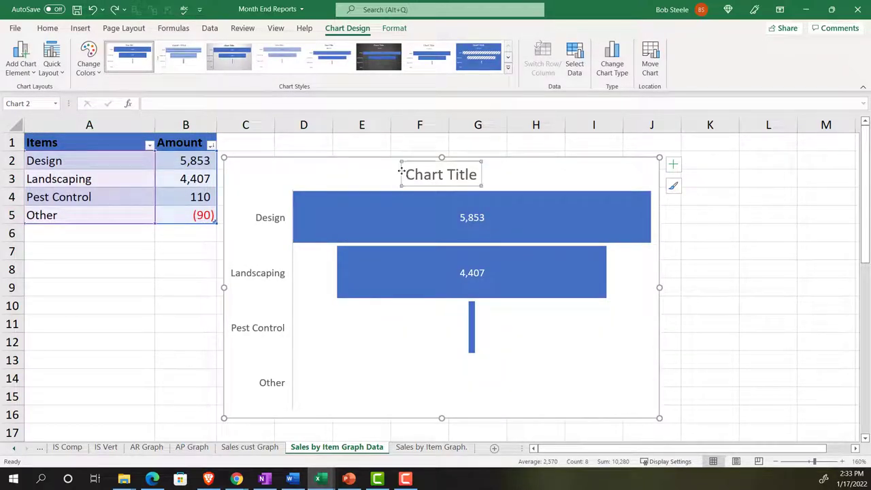
pyautogui.press('Escape')
pyautogui.click(408, 176)
pyautogui.press('Delete')
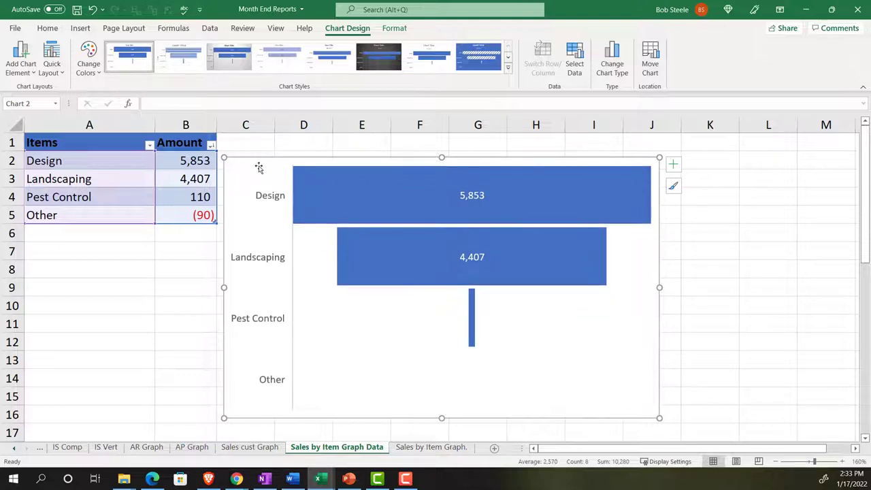
# Cut the funnel chart from the data sheet and paste it into the Sales by Item Graph. sheet at cell A23
pyautogui.moveTo(258, 164)
pyautogui.mouseDown()
pyautogui.moveTo(277, 147)
pyautogui.moveTo(268, 150)
pyautogui.mouseUp()
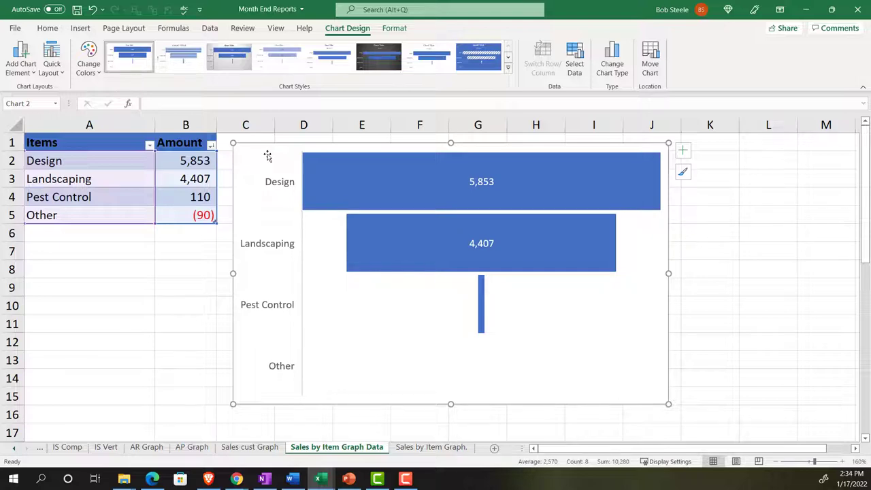
pyautogui.press('Delete')
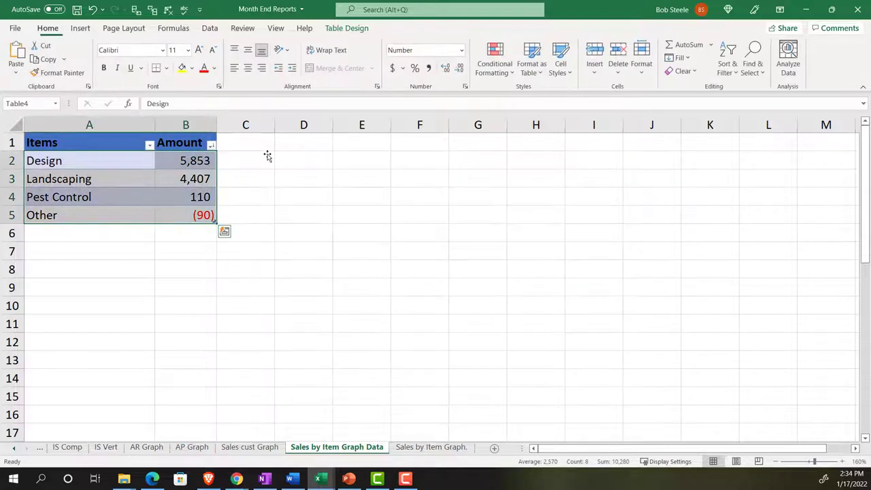
pyautogui.click(430, 446)
pyautogui.scroll(-3, 181, 320)
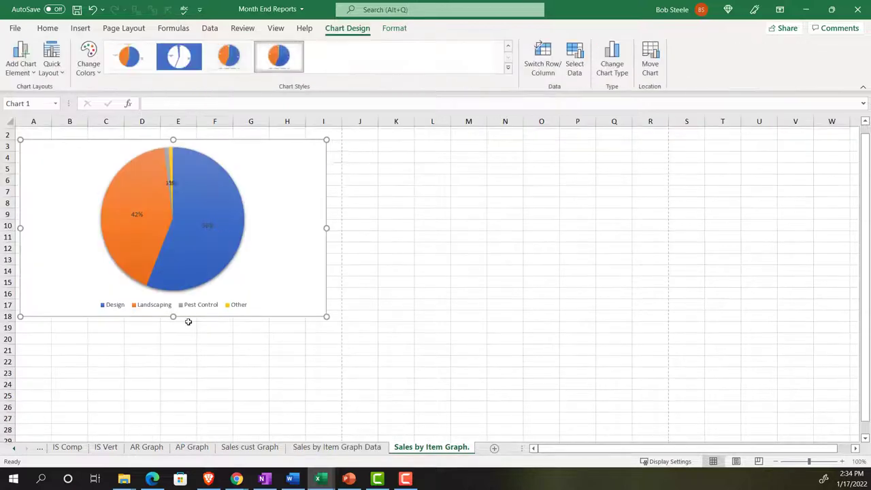
pyautogui.click(30, 278)
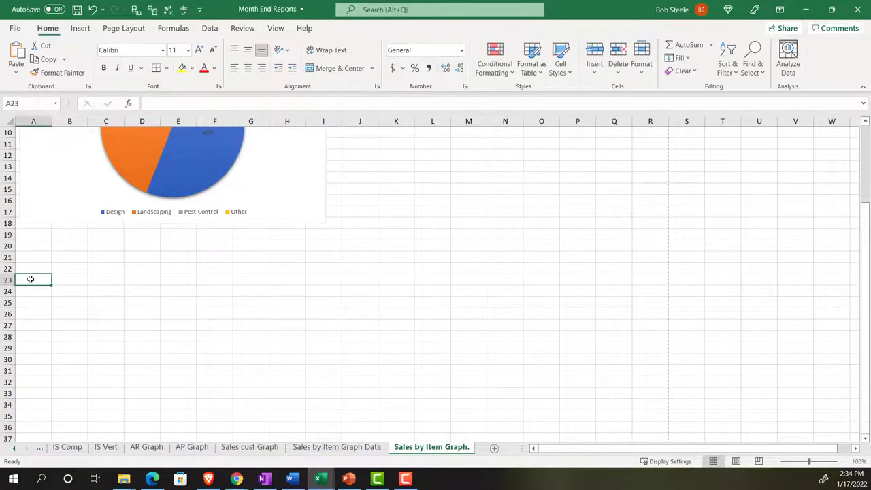
pyautogui.hotkey('ctrl', 'v')
pyautogui.scroll(-2, 115, 298)
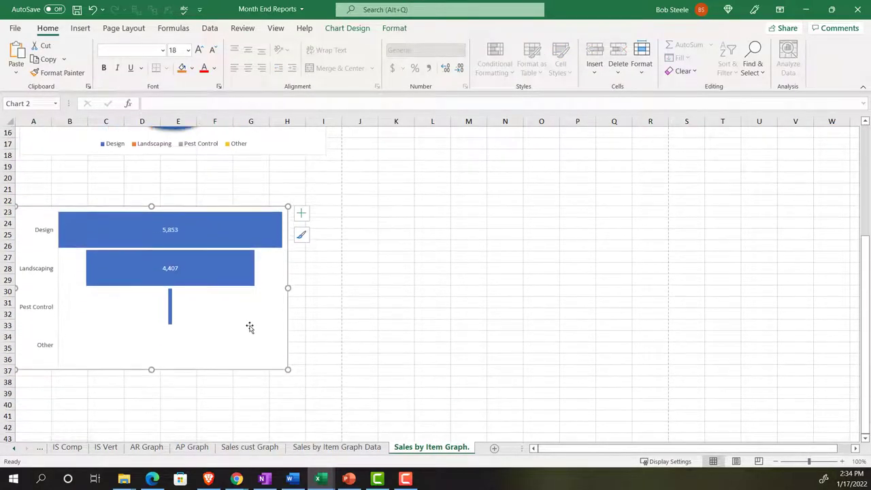
pyautogui.click(267, 295)
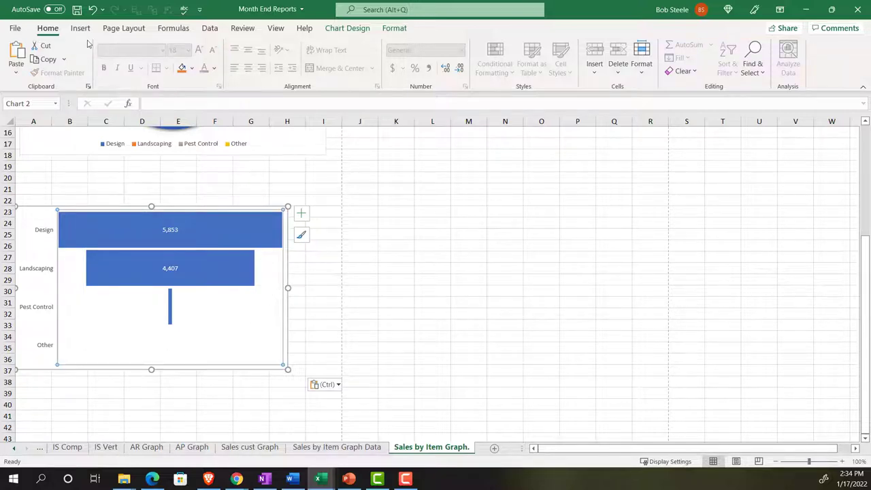
pyautogui.click(93, 9)
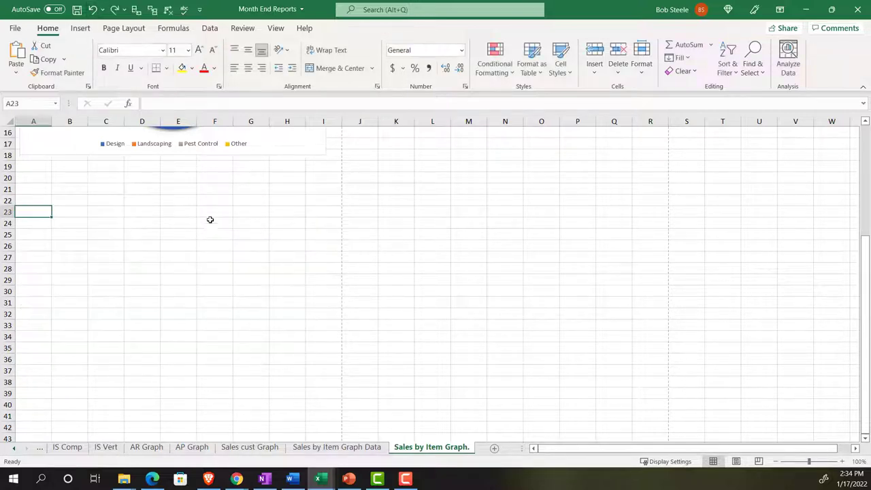
pyautogui.click(114, 9)
# Move the funnel chart up to start around row 21 and enlarge it to end around column I, row 35
pyautogui.moveTo(231, 206); pyautogui.dragTo(238, 185)
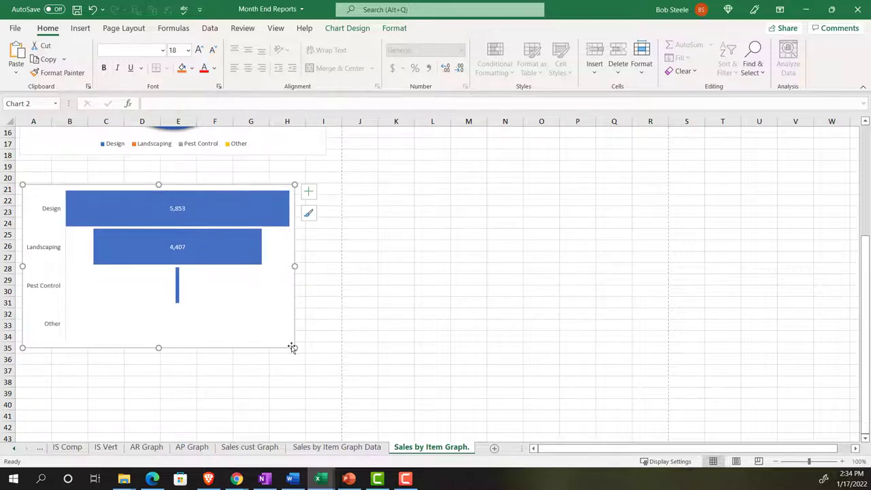
pyautogui.moveTo(293, 347); pyautogui.dragTo(326, 355)
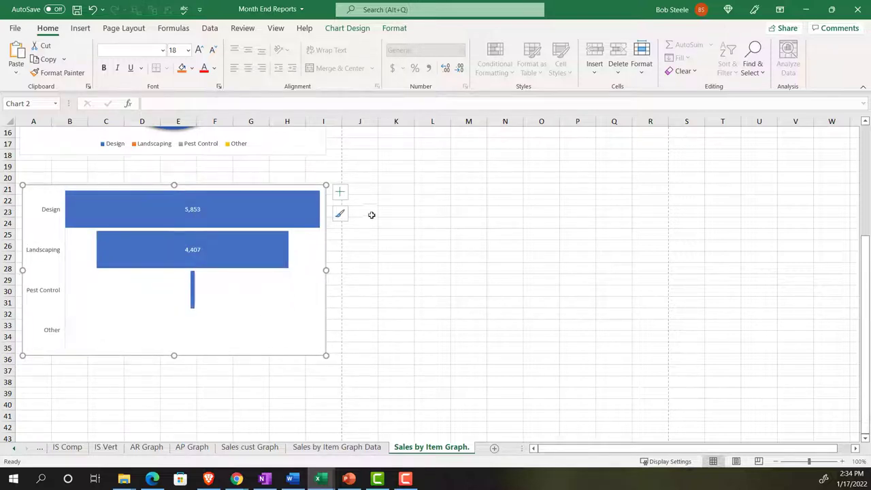
# Try the orange colour palette on the funnel chart and settle on the green one
pyautogui.click(347, 28)
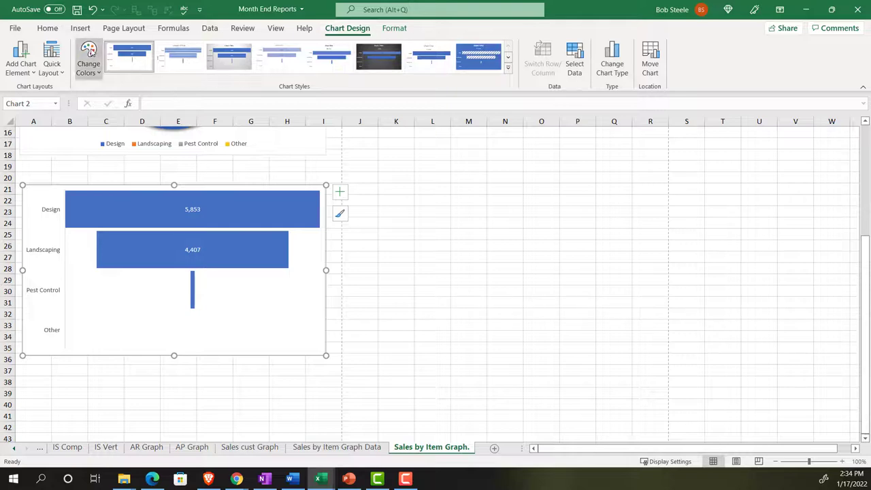
pyautogui.click(88, 61)
pyautogui.click(112, 144)
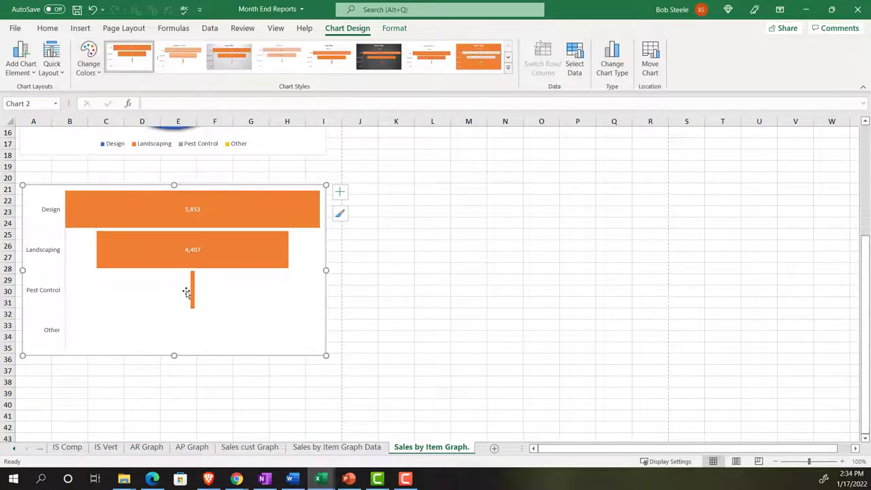
pyautogui.click(89, 61)
pyautogui.click(107, 158)
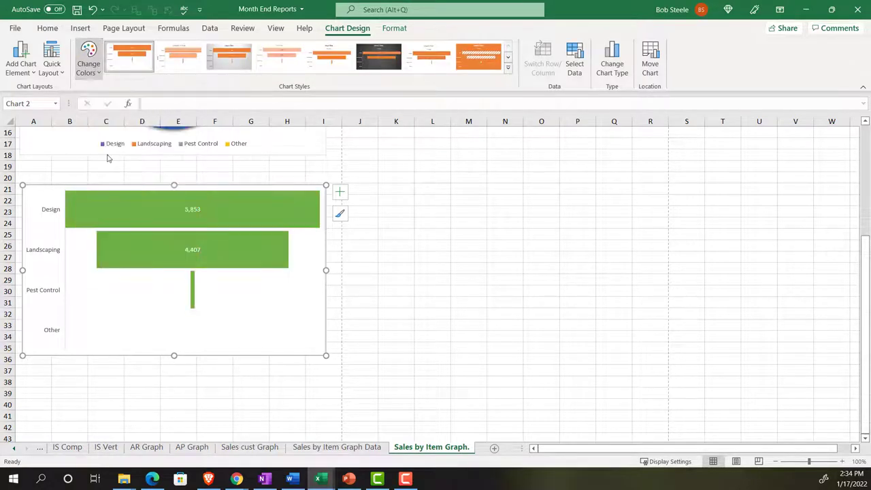
pyautogui.scroll(5, 257, 409)
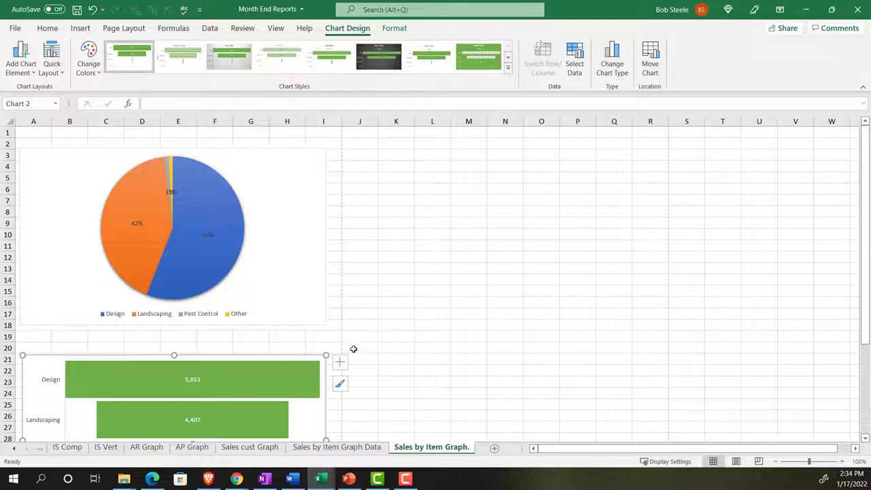
# Hide the Sales by Item Graph Data sheet
pyautogui.click(342, 451)
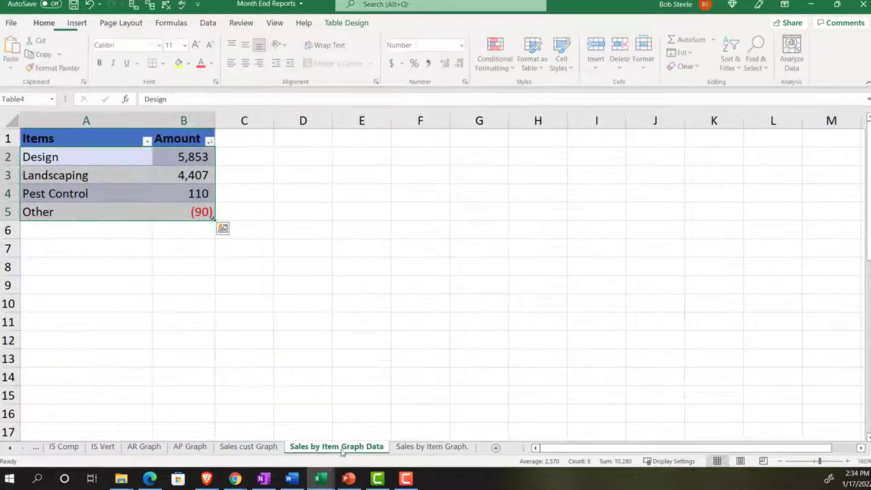
pyautogui.rightClick(342, 451)
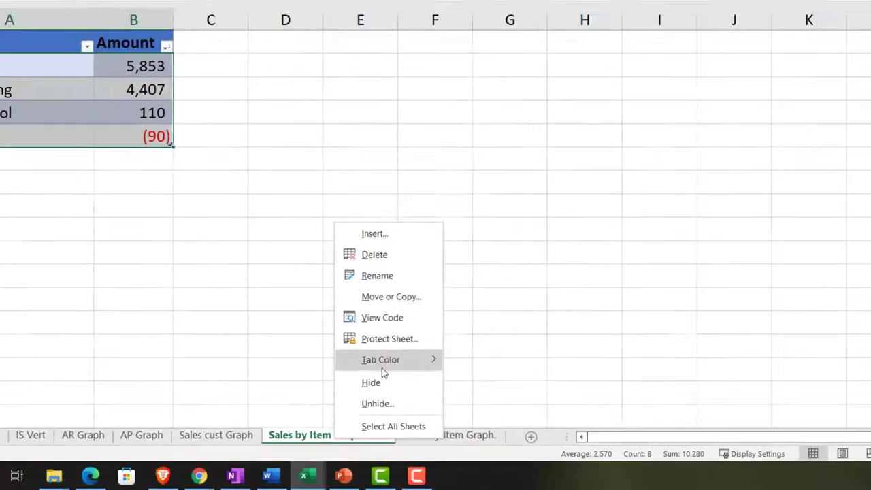
pyautogui.click(372, 337)
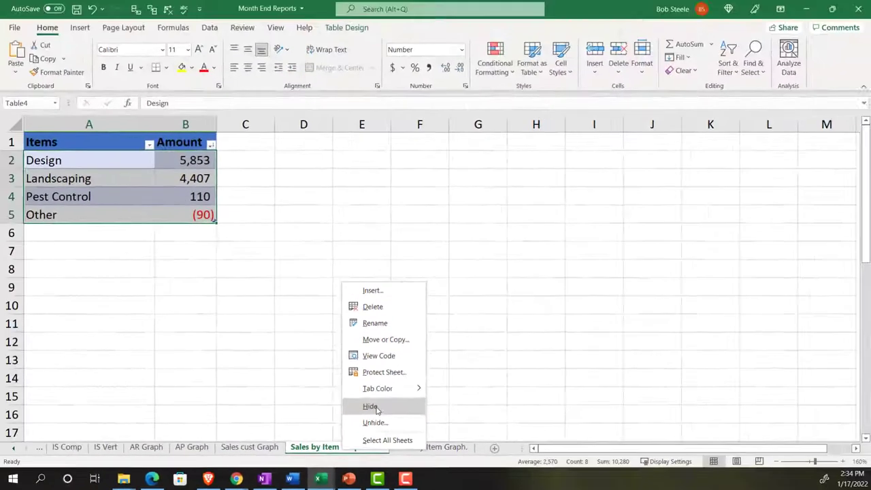
# From the IS Vert sheet, preview the entire workbook for printing and examine the pages through to the sales-by-item charts
pyautogui.click(102, 449)
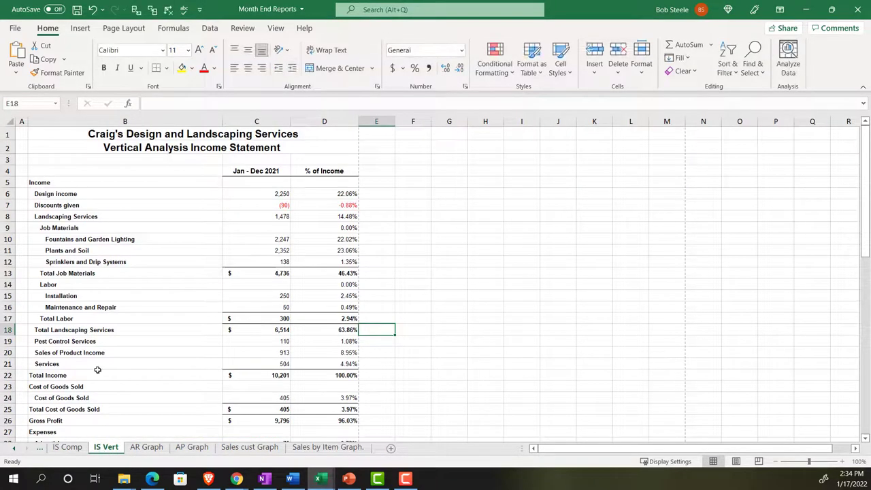
pyautogui.click(15, 28)
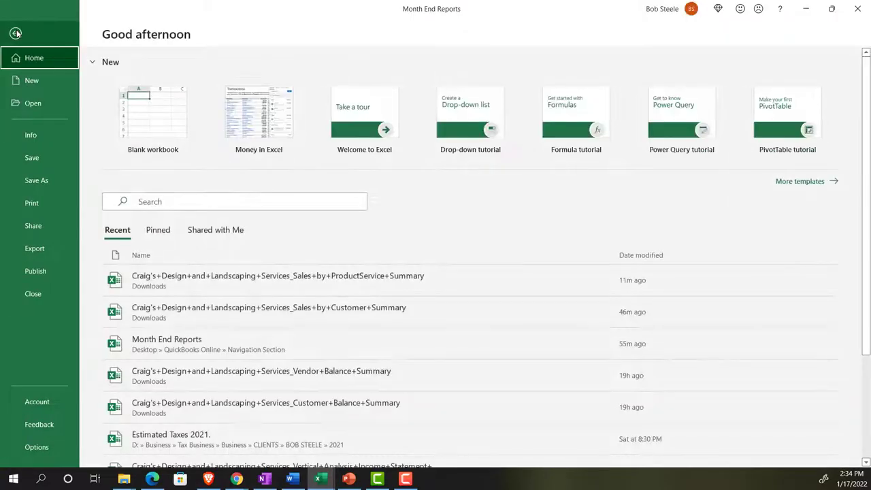
pyautogui.click(40, 205)
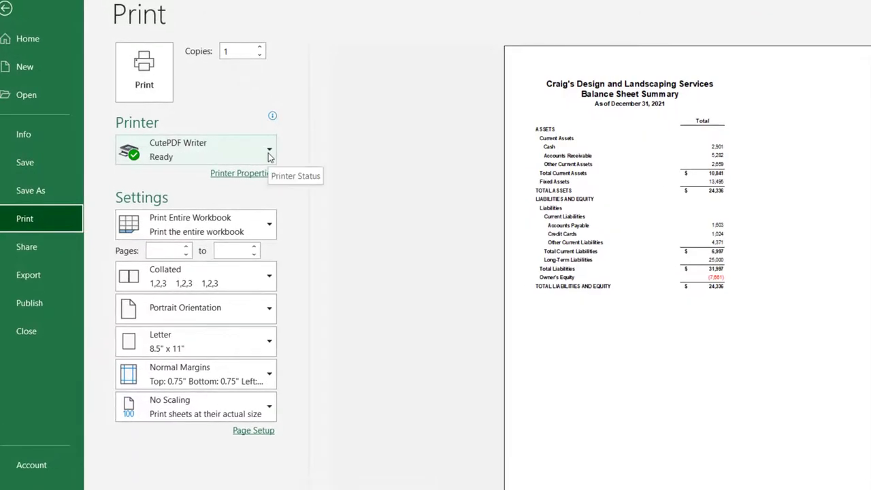
pyautogui.click(264, 232)
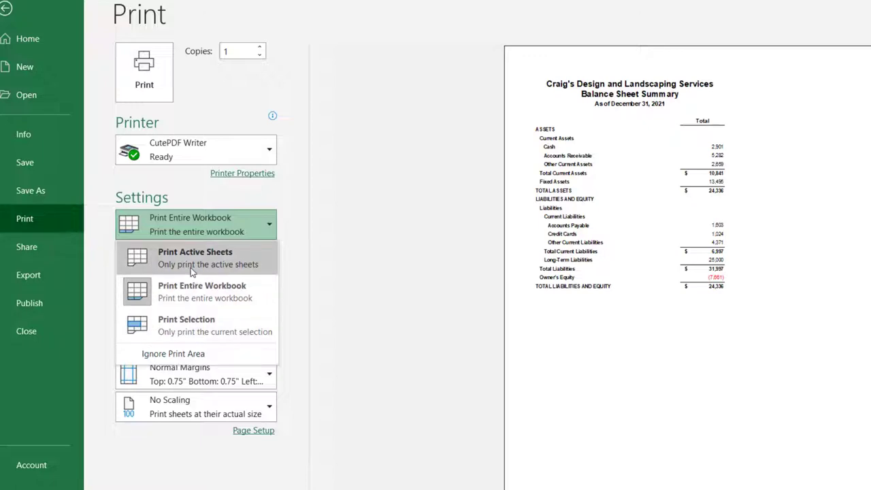
pyautogui.click(193, 288)
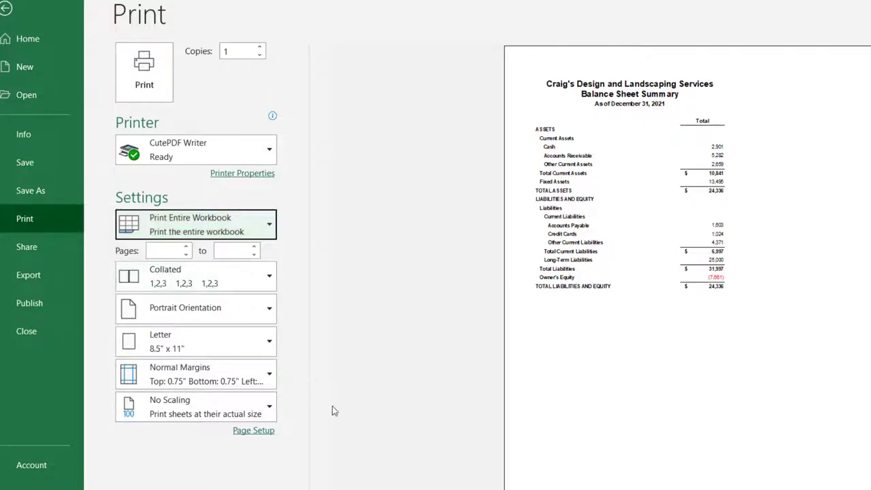
pyautogui.scroll(-1, 687, 265)
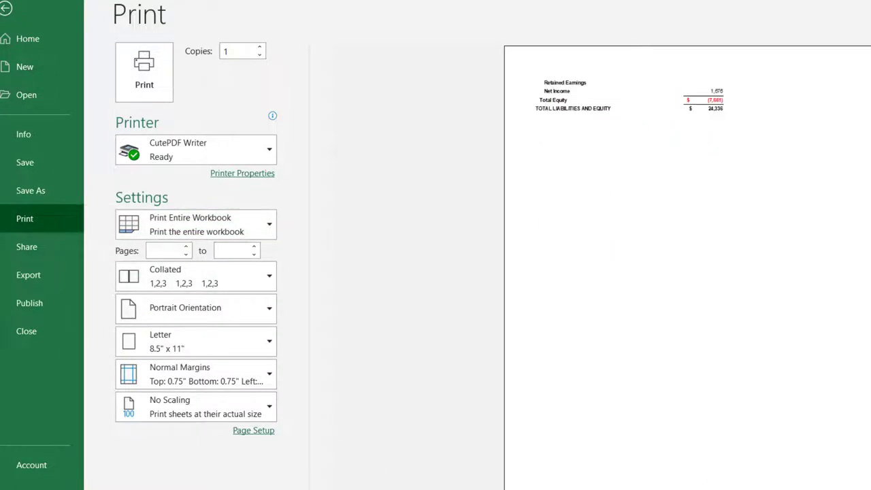
pyautogui.scroll(-4, 688, 265)
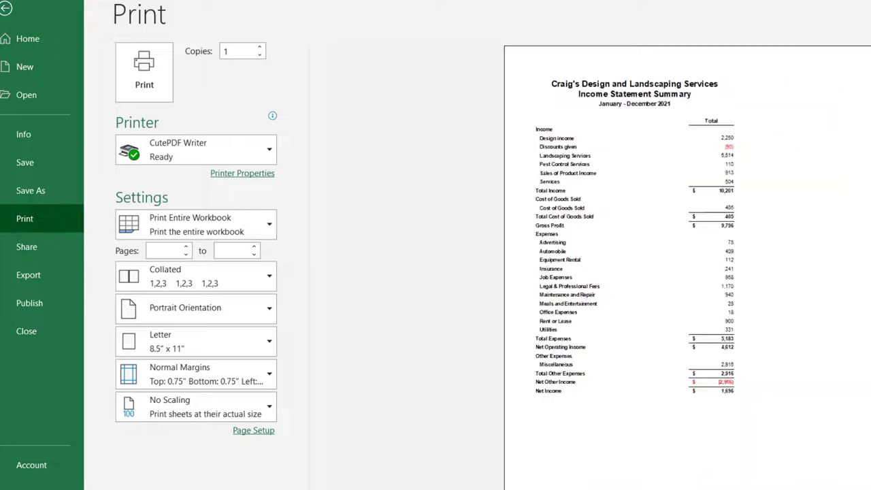
pyautogui.scroll(-3, 687, 265)
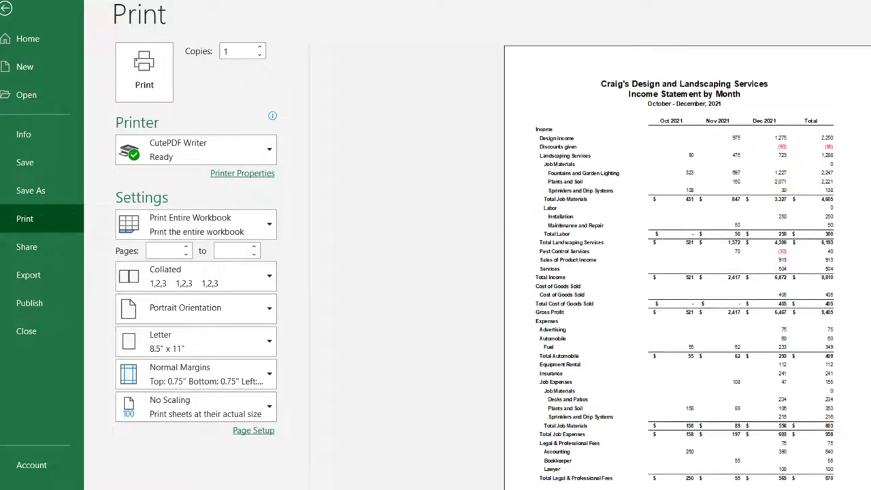
pyautogui.scroll(-4, 687, 265)
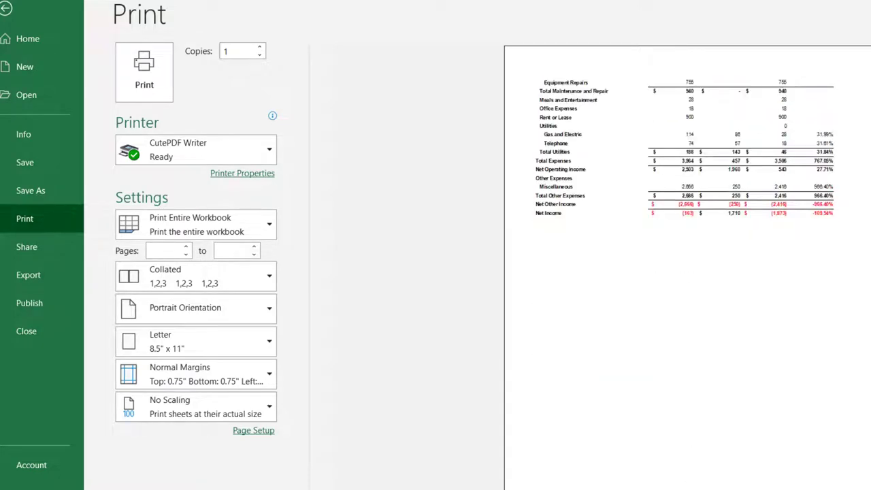
pyautogui.scroll(-2, 687, 265)
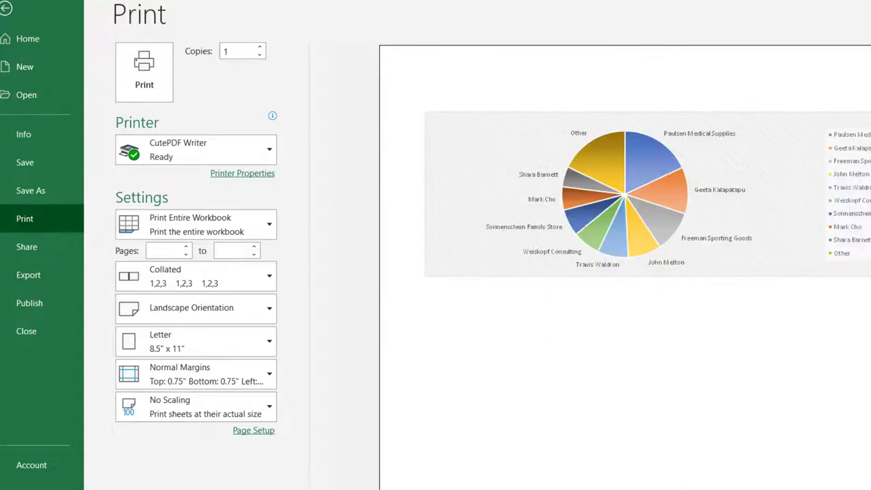
pyautogui.scroll(-2, 687, 265)
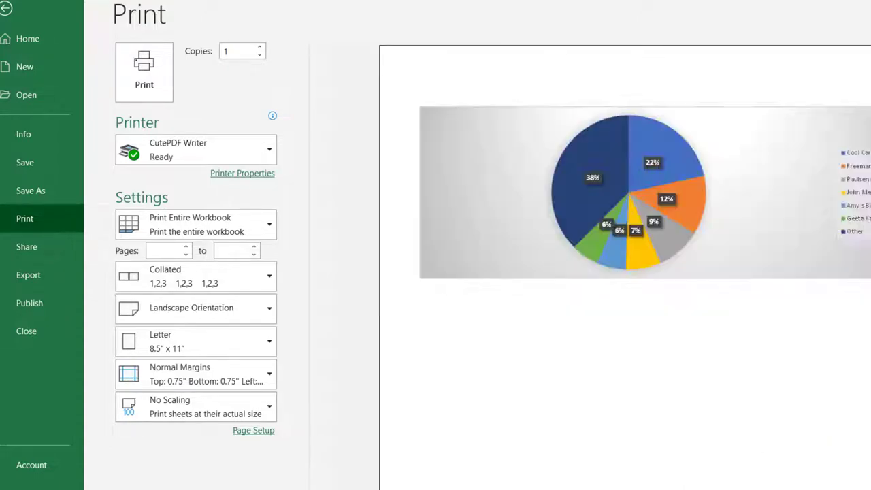
pyautogui.scroll(-2, 687, 265)
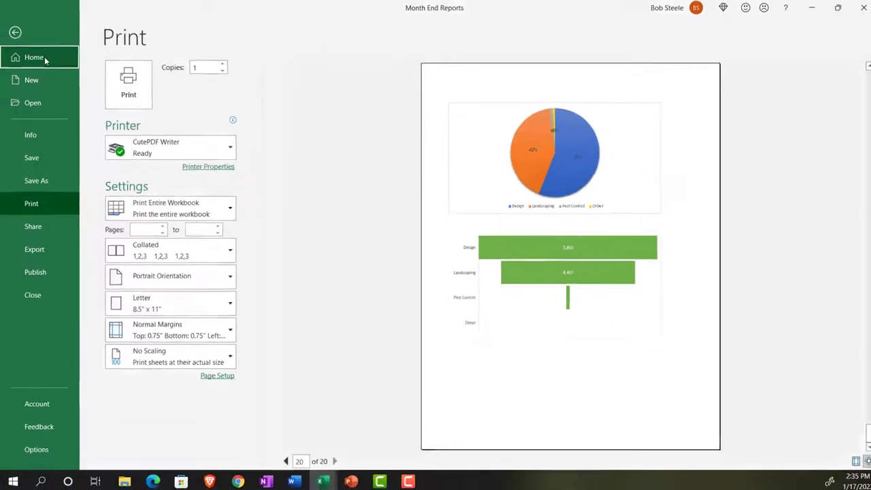
pyautogui.click(41, 58)
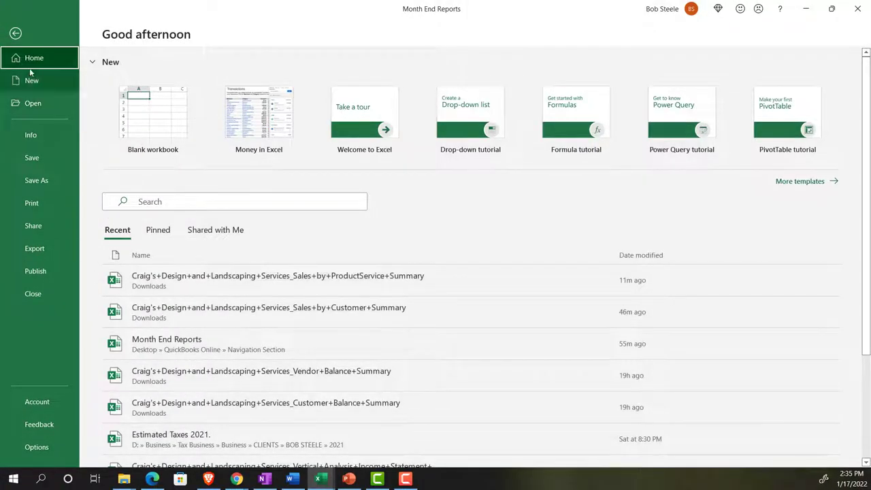
pyautogui.click(15, 32)
# Set the page orientation of the Sales by Item Graph. sheet to landscape
pyautogui.click(333, 448)
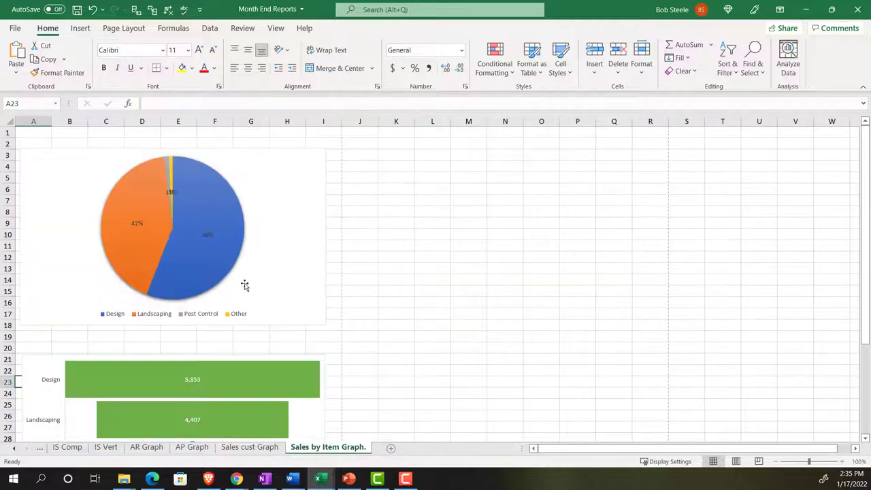
pyautogui.click(121, 30)
pyautogui.click(126, 58)
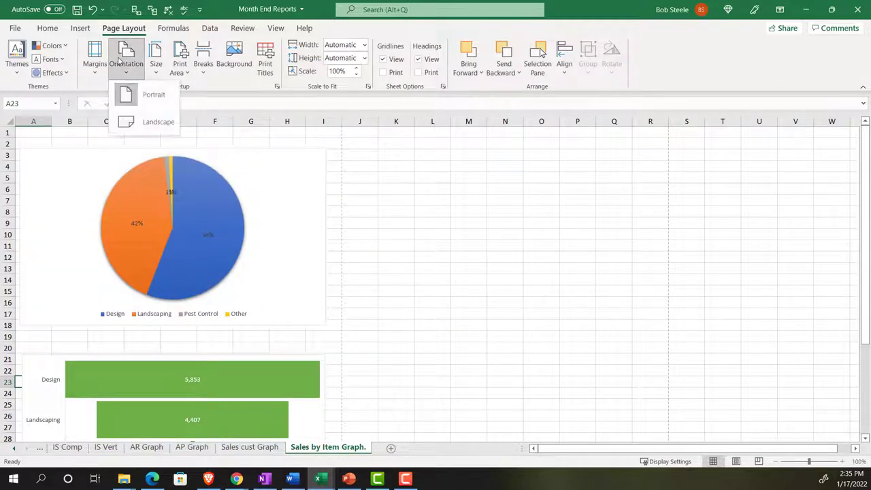
pyautogui.click(144, 130)
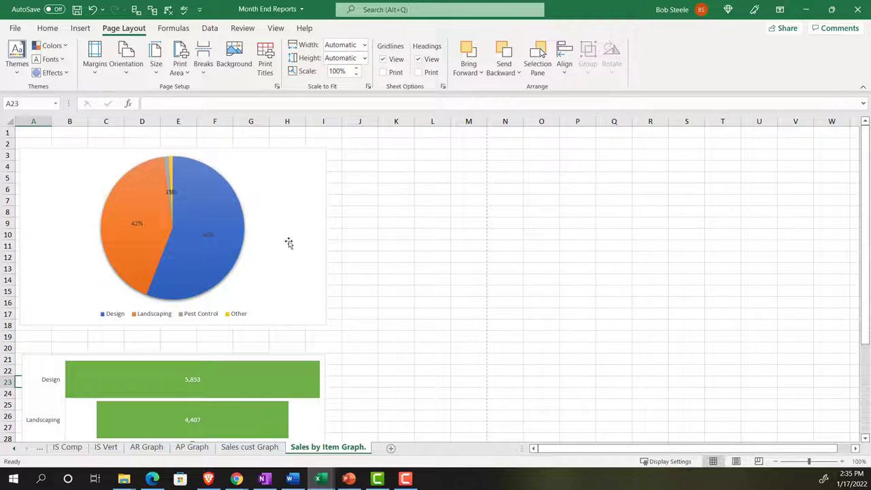
# Move the funnel chart down to start around row 37 and enlarge it to end around column M, row 57
pyautogui.scroll(-4, 250, 360)
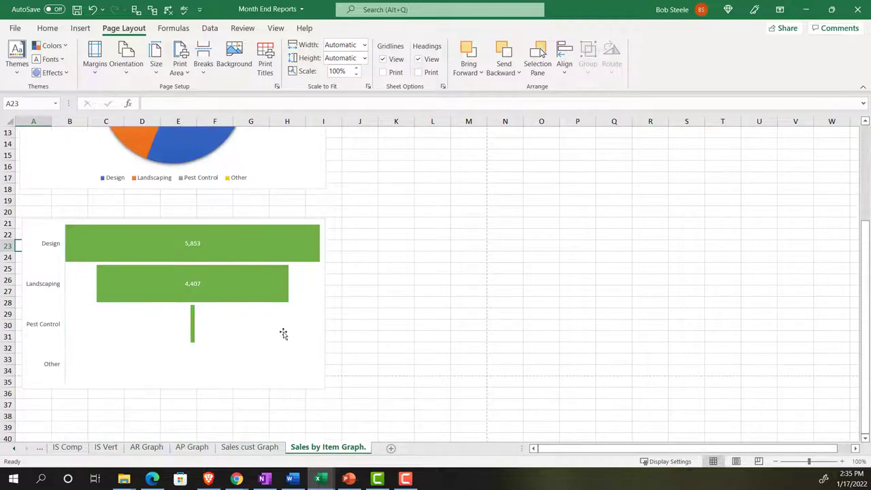
pyautogui.click(288, 384)
pyautogui.scroll(-3, 347, 315)
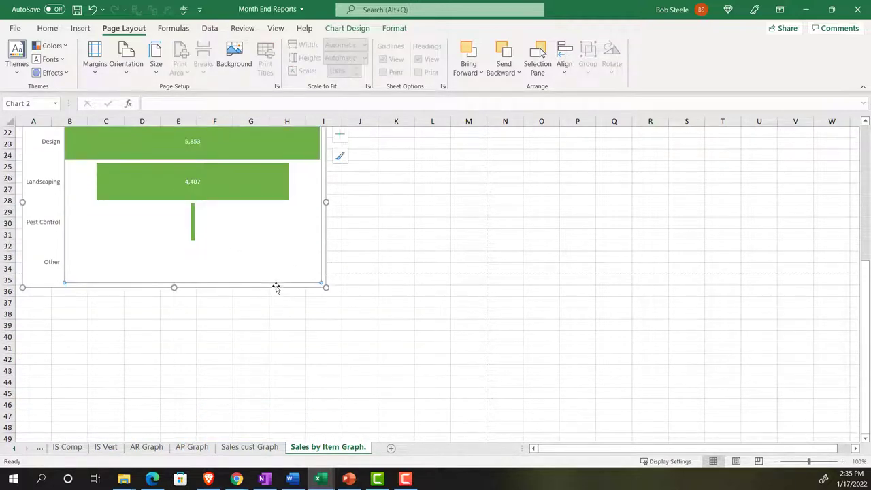
pyautogui.moveTo(276, 304); pyautogui.dragTo(277, 423)
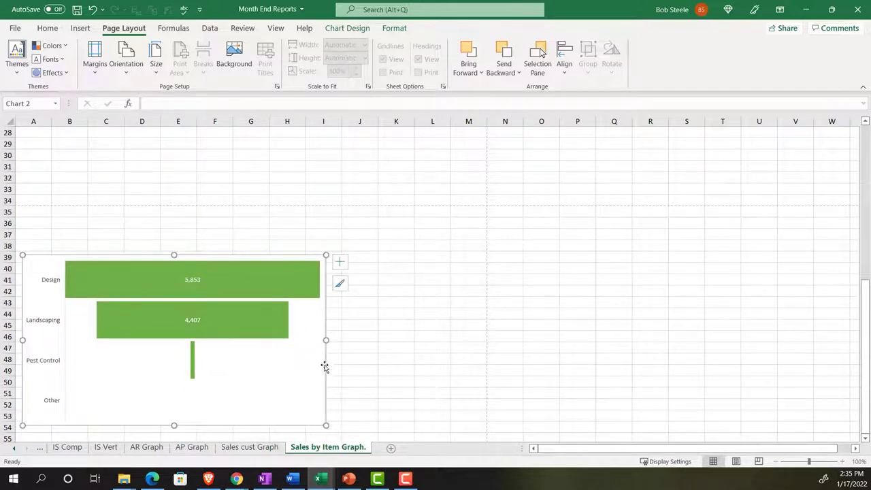
pyautogui.moveTo(325, 371); pyautogui.dragTo(323, 350)
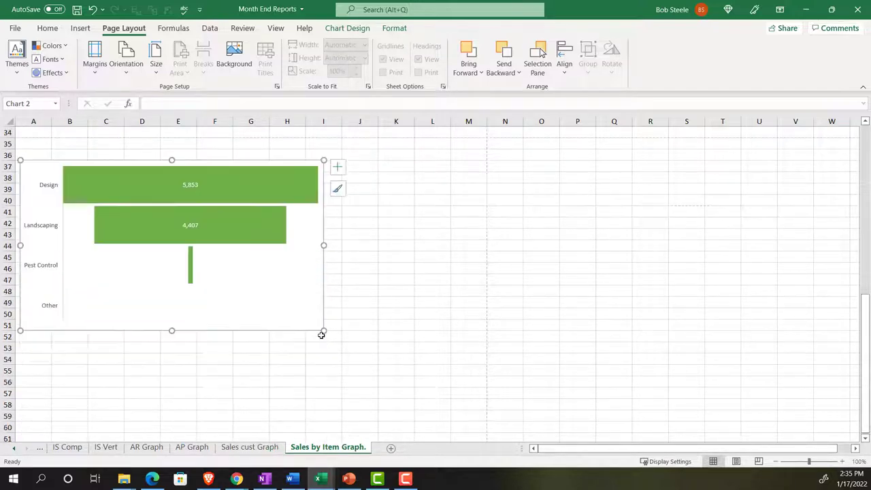
pyautogui.moveTo(329, 333); pyautogui.dragTo(470, 397)
# Enlarge the pie chart to end around column M, row 22
pyautogui.scroll(11, 267, 352)
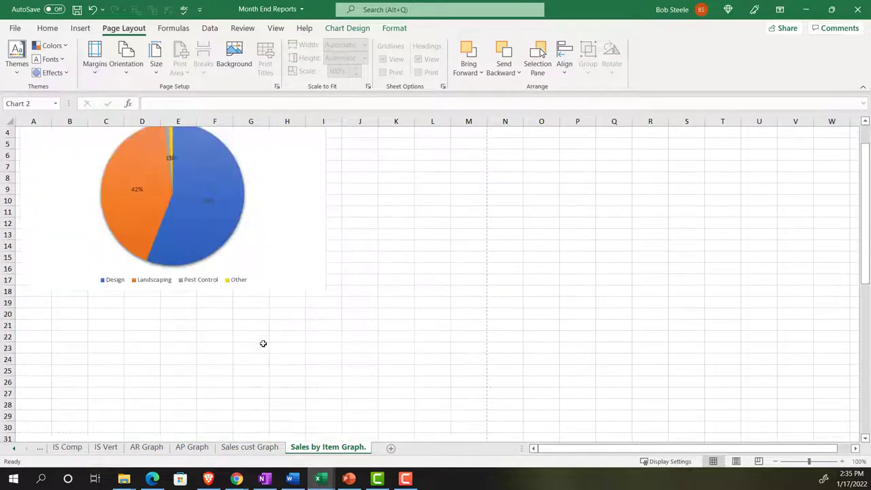
pyautogui.click(293, 307)
pyautogui.moveTo(326, 325); pyautogui.dragTo(471, 369)
# Check the print preview and the print range options with the pie chart selected, then return to the sheet
pyautogui.click(15, 29)
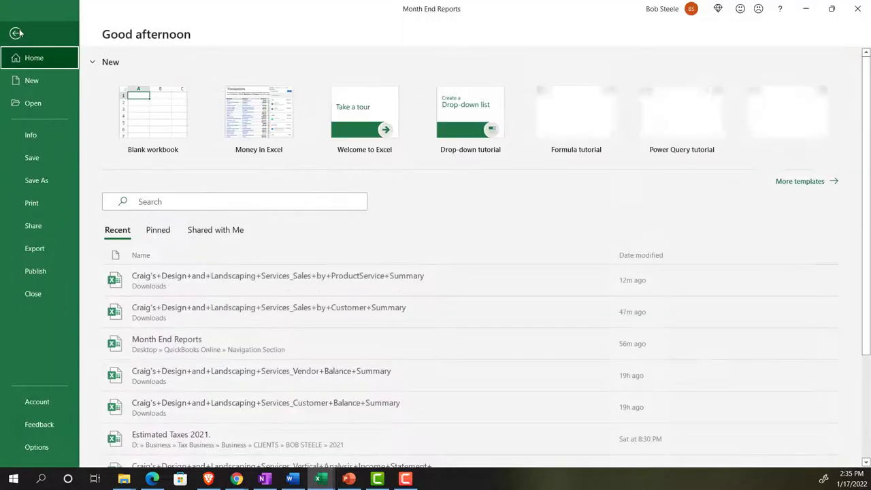
pyautogui.click(37, 204)
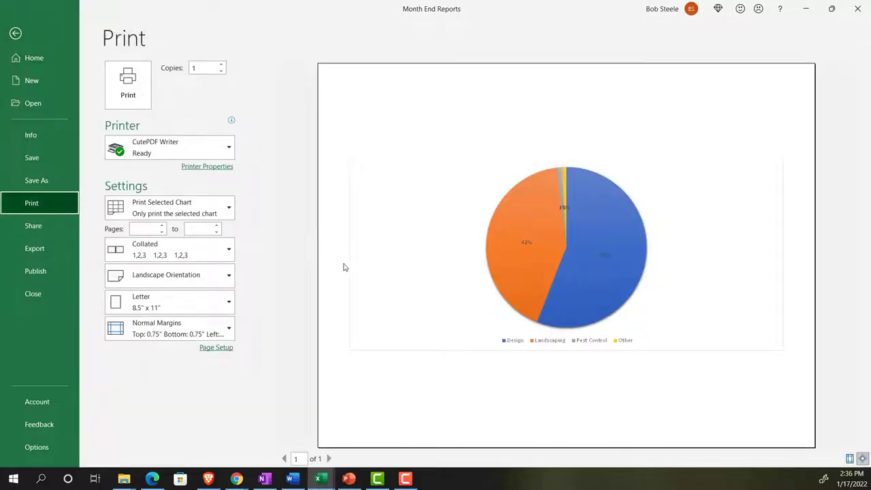
pyautogui.click(226, 211)
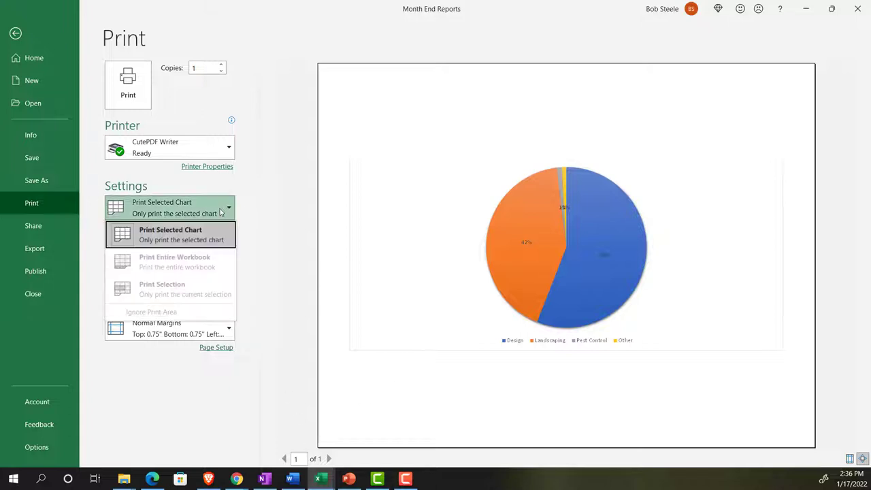
pyautogui.click(266, 212)
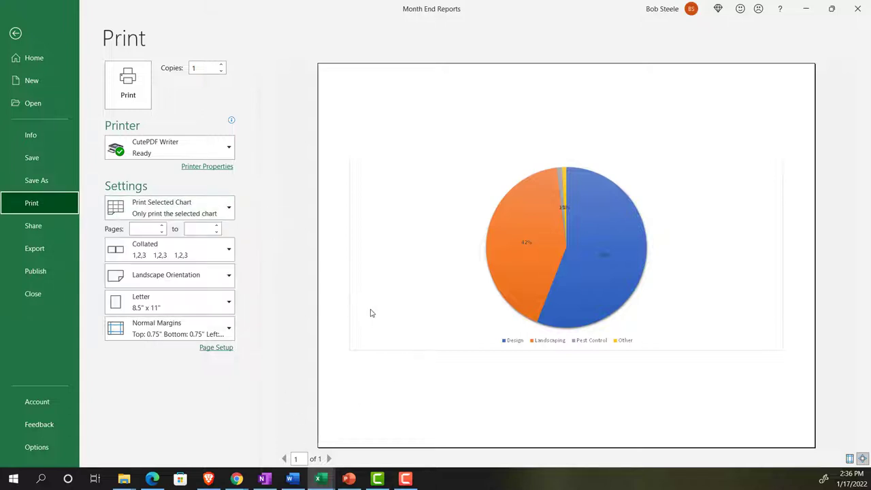
pyautogui.click(231, 211)
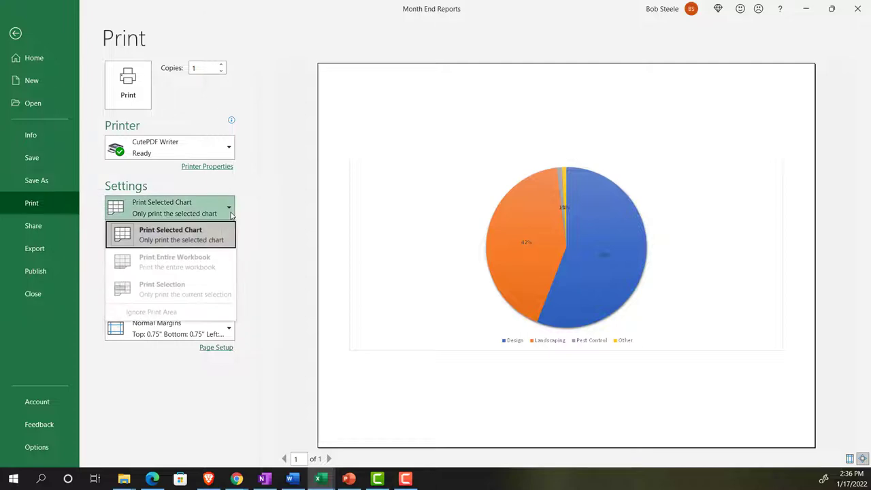
pyautogui.click(232, 213)
pyautogui.click(16, 33)
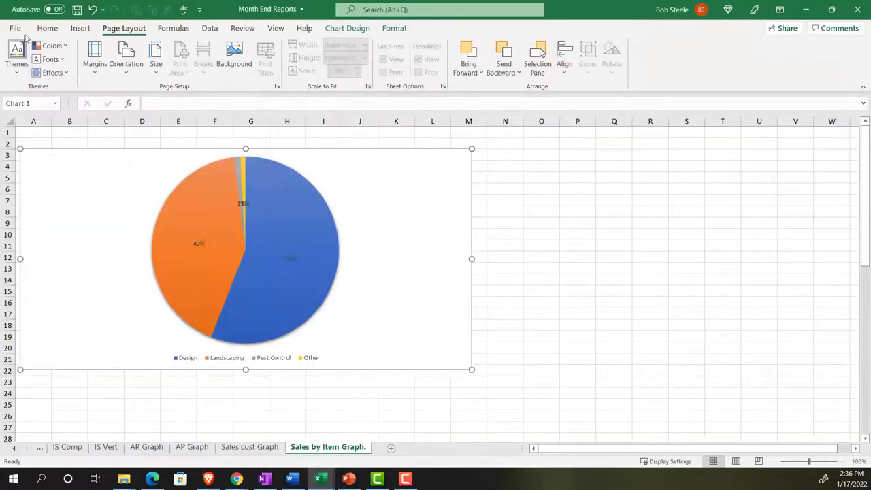
# From the IS Comp sheet, open the print preview and set it to cover the entire workbook
pyautogui.click(67, 447)
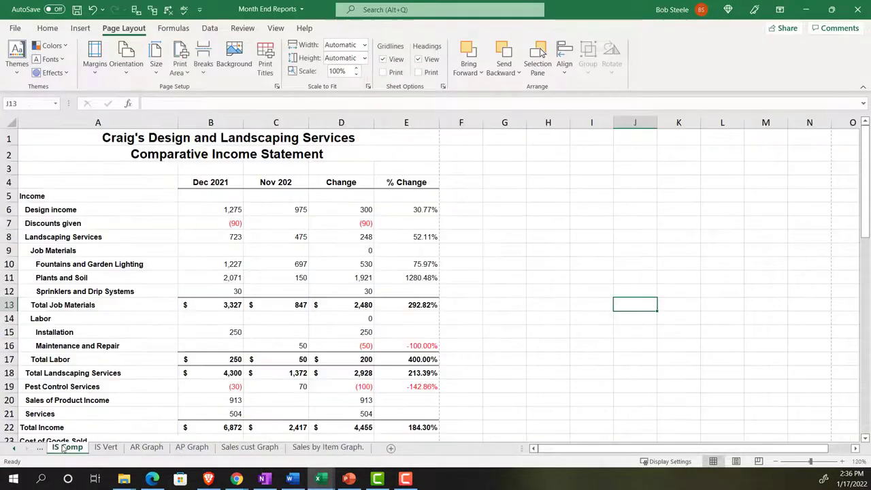
pyautogui.click(15, 30)
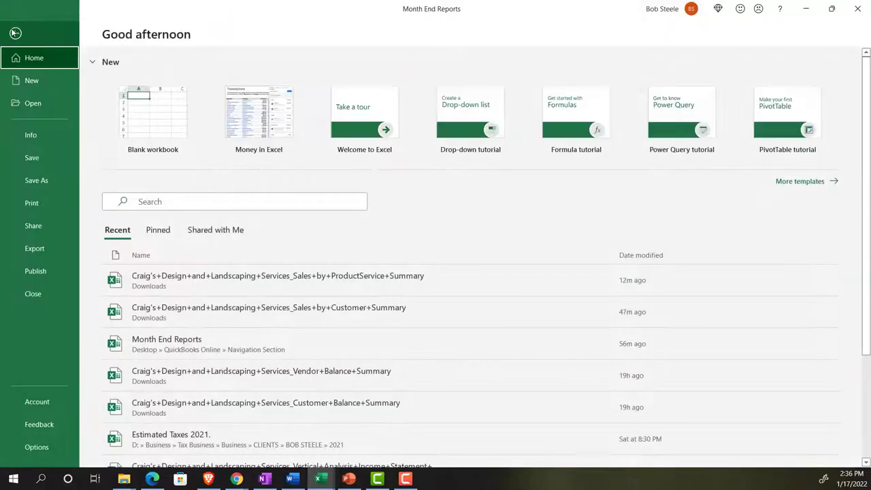
pyautogui.click(31, 205)
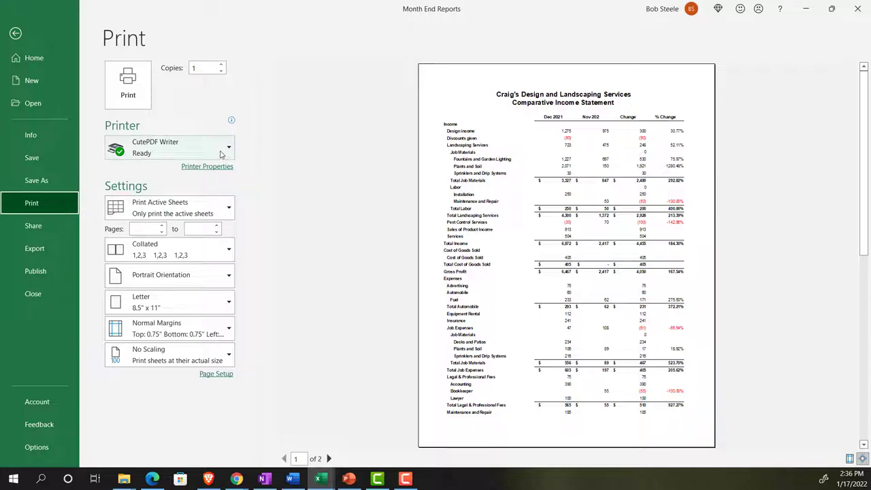
pyautogui.click(216, 211)
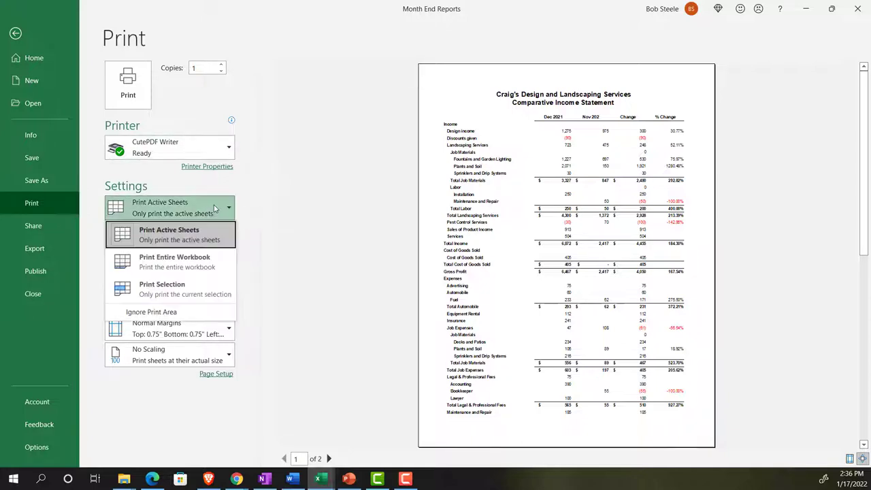
pyautogui.click(191, 265)
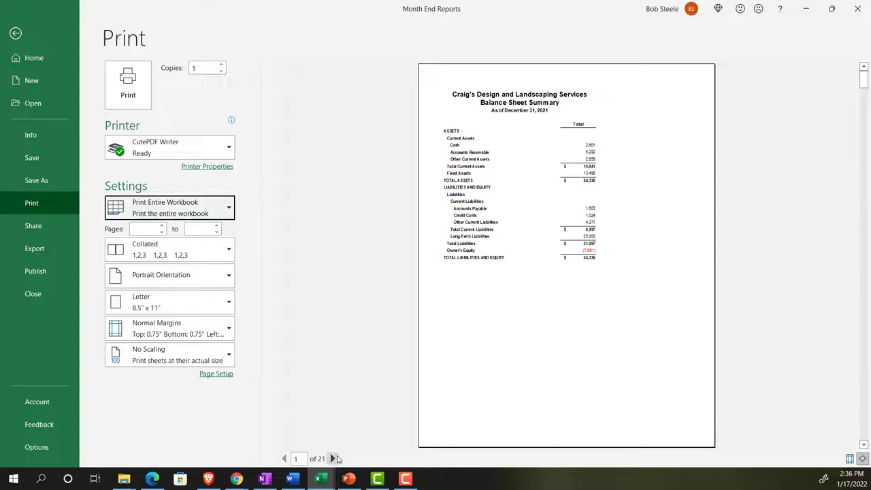
# Page through the entire-workbook print preview from the first balance sheet page to the final funnel chart page
pyautogui.click(334, 459)
pyautogui.click(333, 458)
pyautogui.click(333, 458)
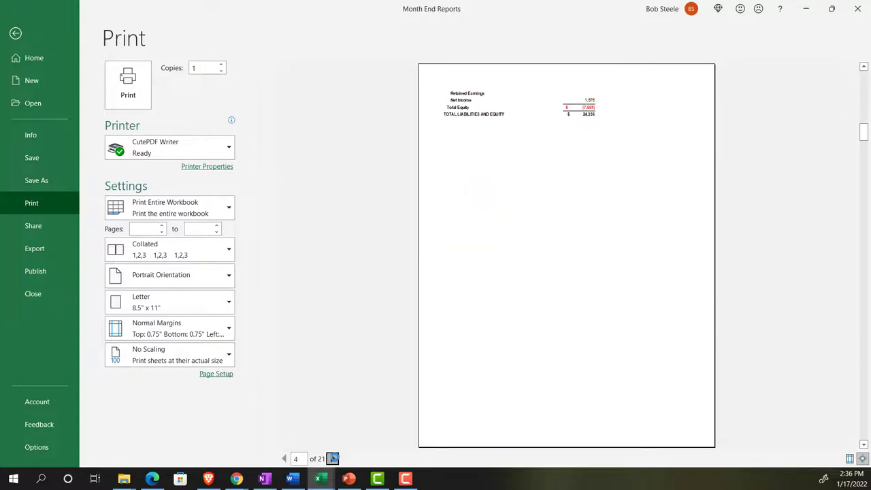
pyautogui.click(333, 458)
pyautogui.click(334, 459)
pyautogui.click(333, 459)
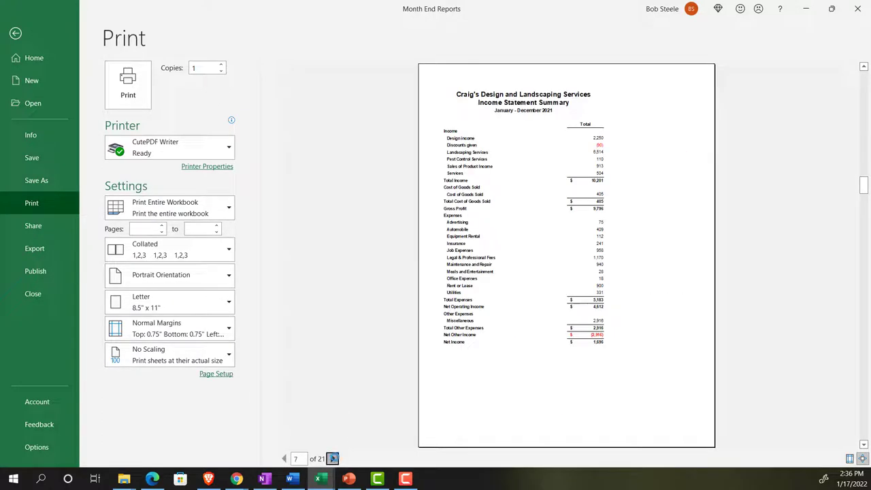
pyautogui.click(334, 459)
pyautogui.click(334, 459)
pyautogui.click(333, 459)
pyautogui.click(333, 459)
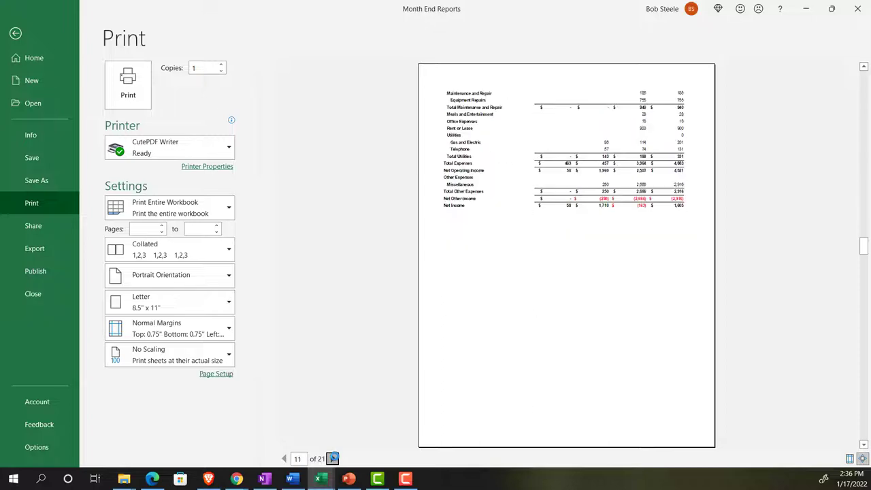
pyautogui.click(333, 459)
pyautogui.click(333, 459)
pyautogui.click(333, 458)
pyautogui.click(333, 458)
pyautogui.click(333, 458)
pyautogui.click(334, 459)
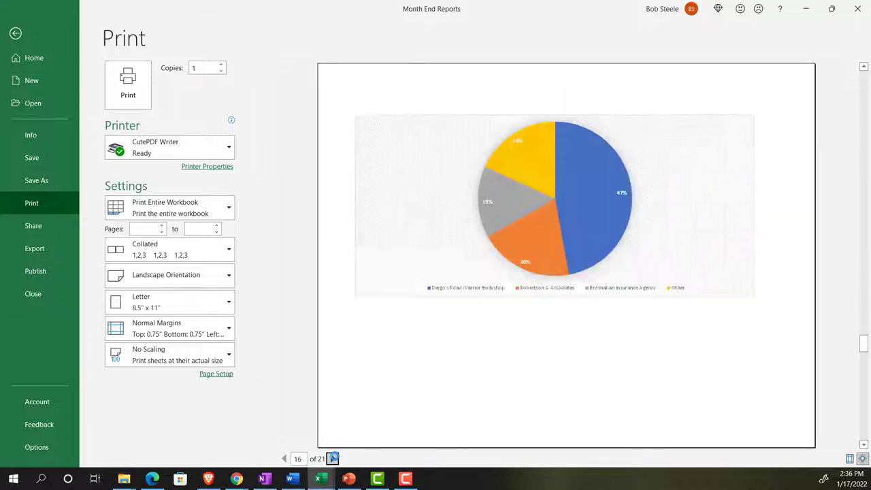
pyautogui.click(333, 459)
pyautogui.click(333, 459)
pyautogui.click(333, 458)
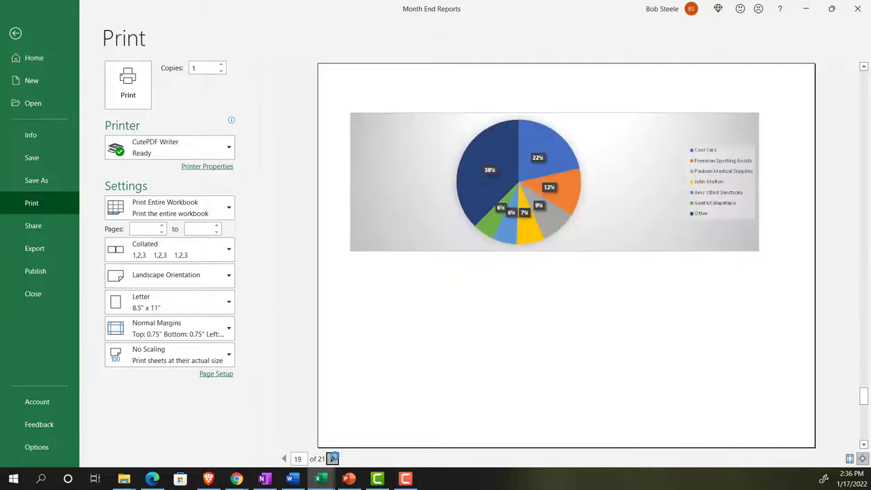
pyautogui.click(334, 459)
pyautogui.click(334, 459)
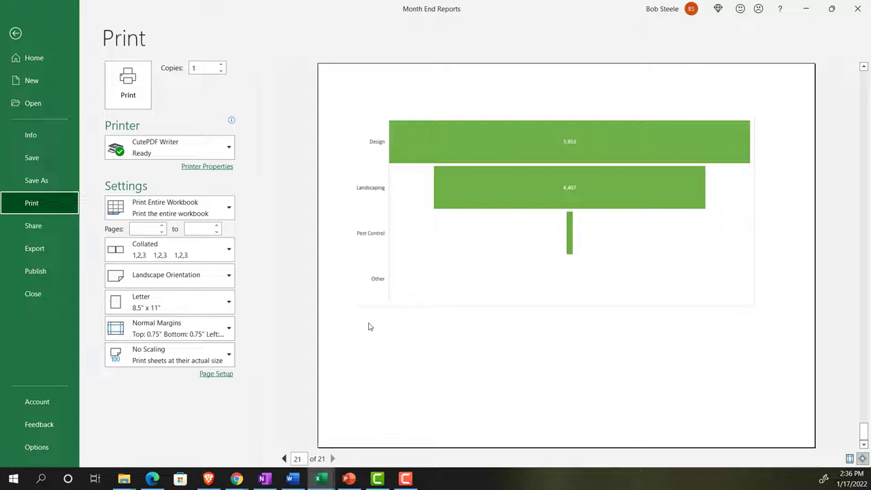
# Print the entire workbook with CutePDF Writer and save it as the Month End Reports PDF in Navigation Section, replacing the existing file
pyautogui.click(128, 83)
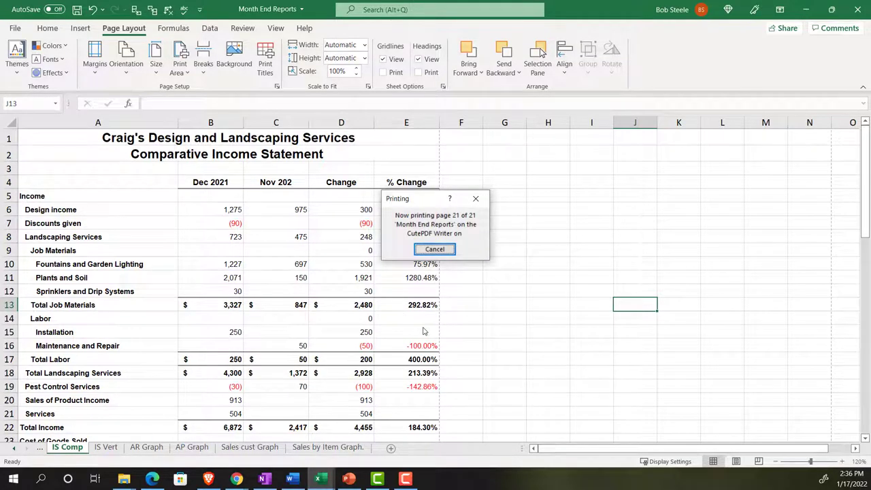
pyautogui.click(479, 318)
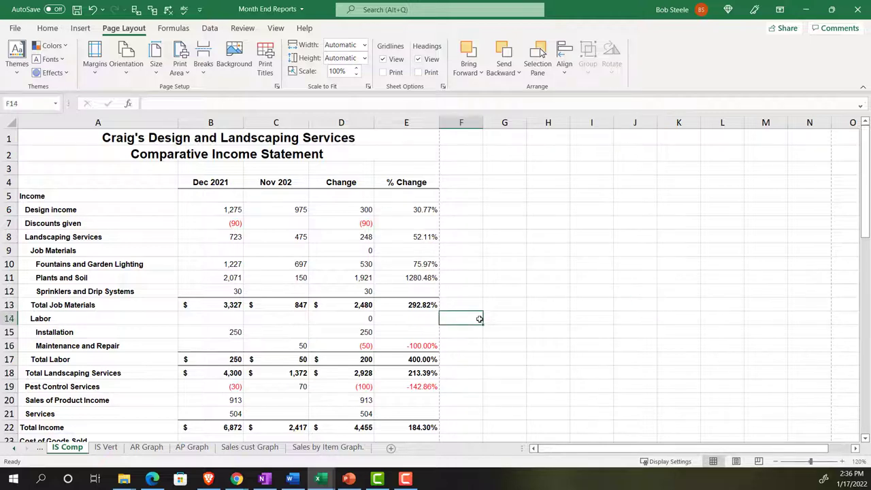
pyautogui.click(488, 373)
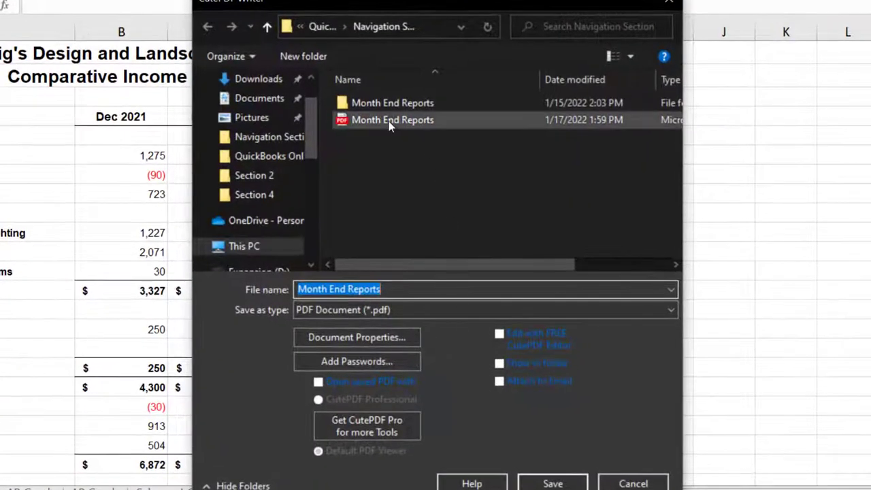
pyautogui.click(390, 120)
pyautogui.click(550, 483)
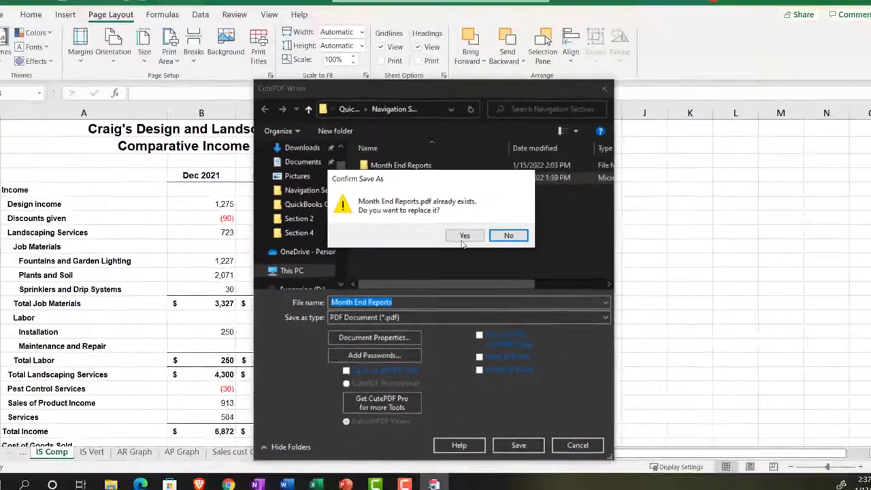
pyautogui.click(477, 197)
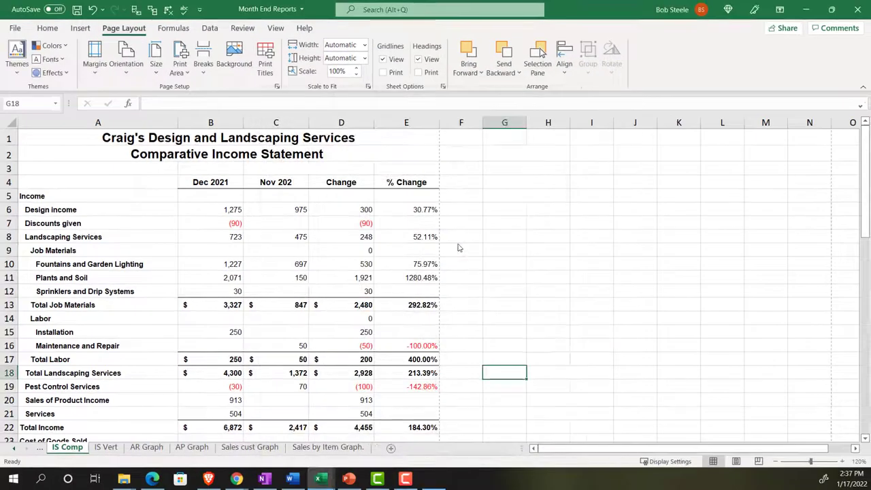
# Minimize the open windows and open the Month End Reports PDF from the desktop's QuickBooks Online folder, Navigation Section subfolder
pyautogui.click(805, 9)
pyautogui.click(805, 7)
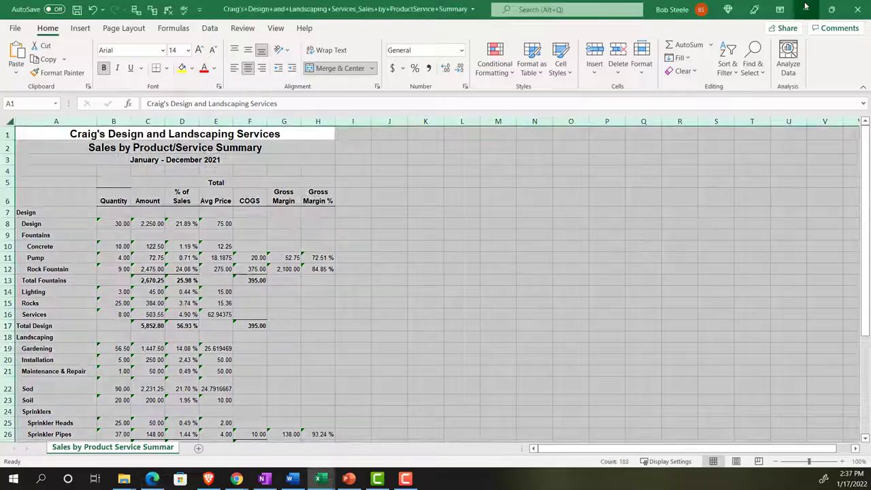
pyautogui.click(805, 8)
pyautogui.click(805, 7)
pyautogui.click(805, 6)
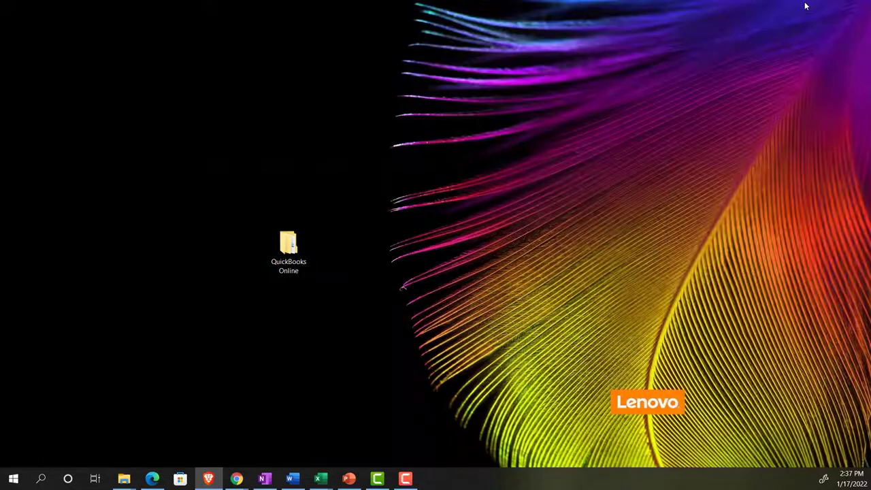
pyautogui.click(290, 249)
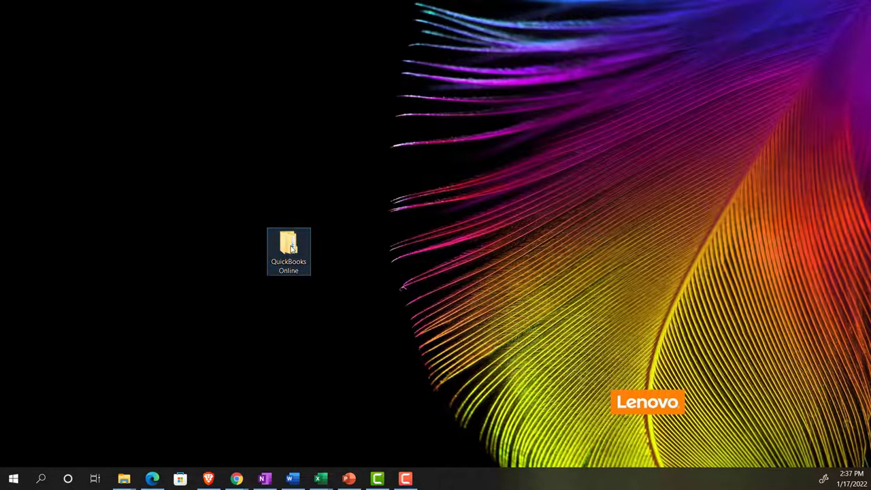
pyautogui.doubleClick(291, 249)
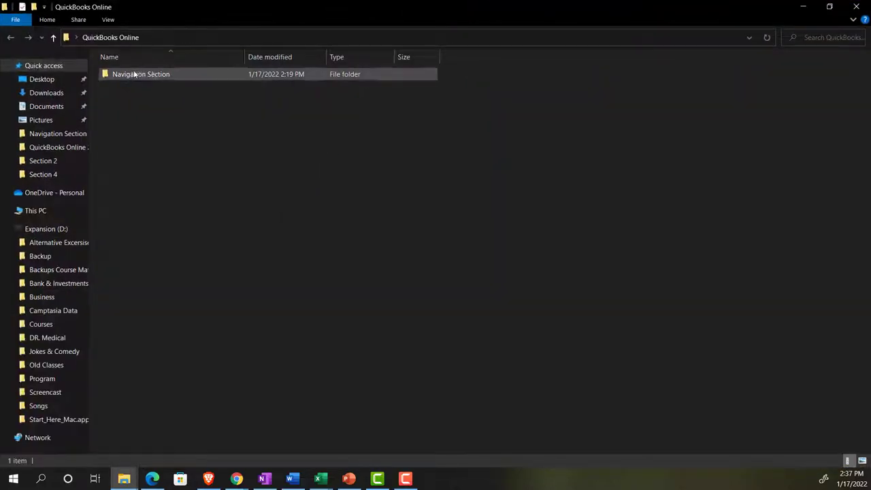
pyautogui.doubleClick(135, 74)
pyautogui.click(273, 145)
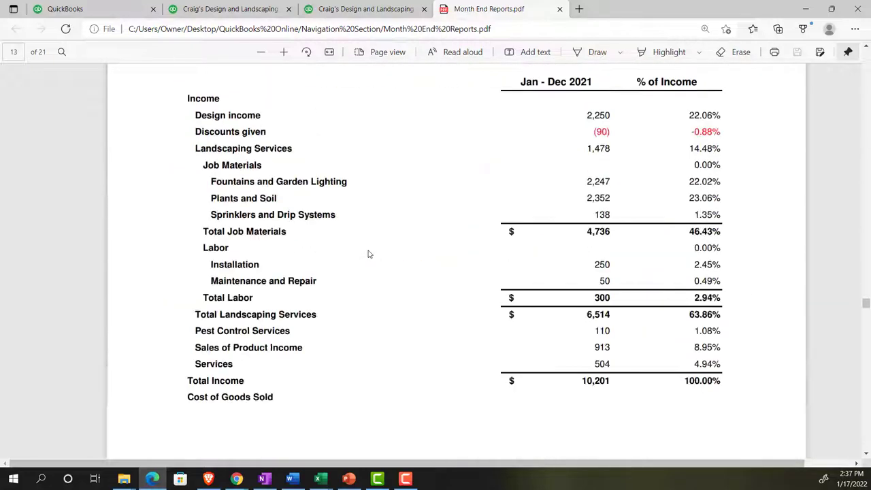
# Review the PDF from the vertical income statement through the graph pages to the end of the funnel chart page
pyautogui.scroll(-20, 368, 254)
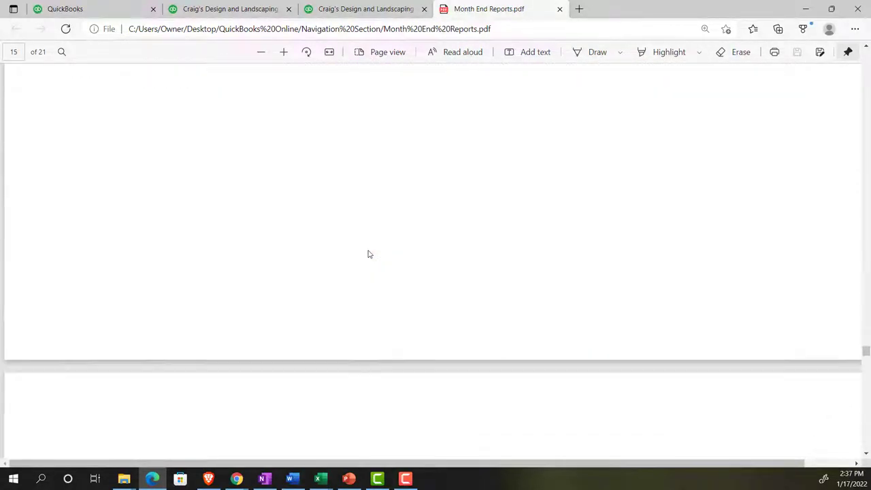
pyautogui.scroll(-20, 368, 254)
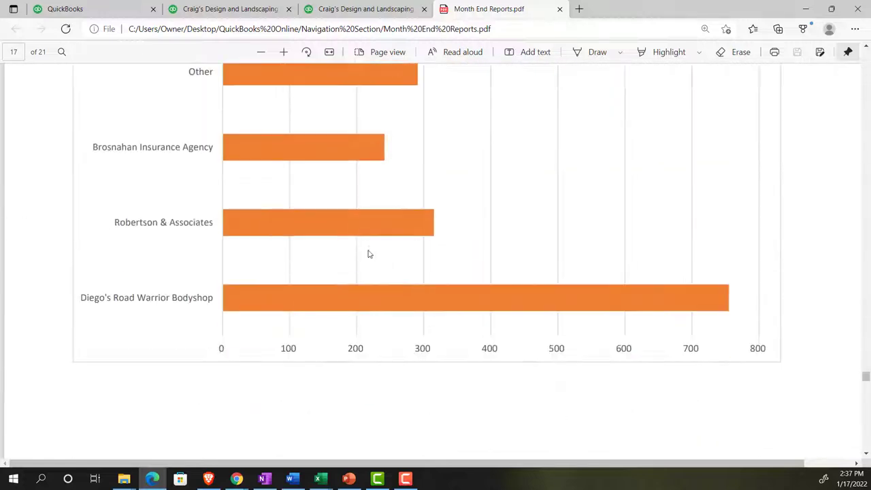
pyautogui.scroll(-20, 368, 254)
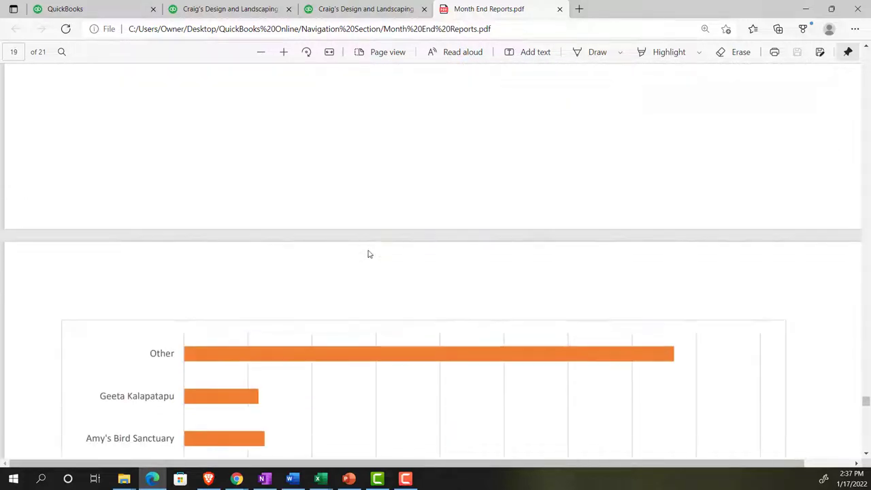
pyautogui.scroll(-20, 369, 254)
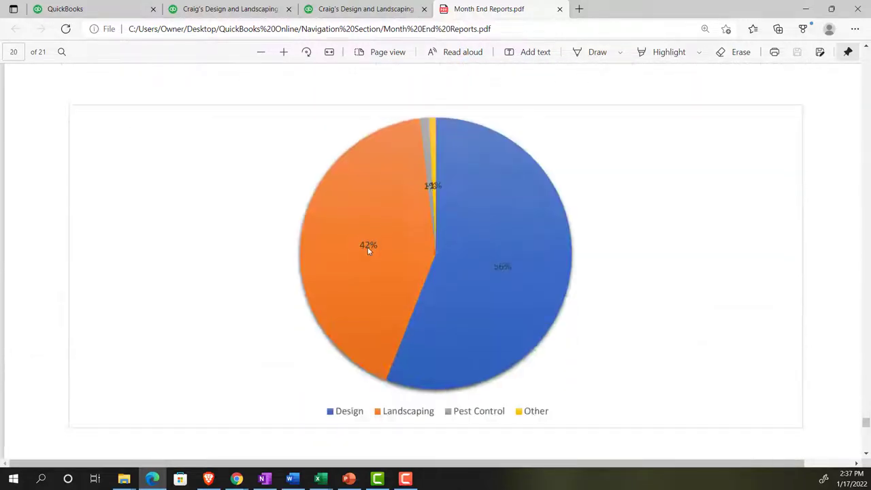
pyautogui.scroll(-15, 367, 251)
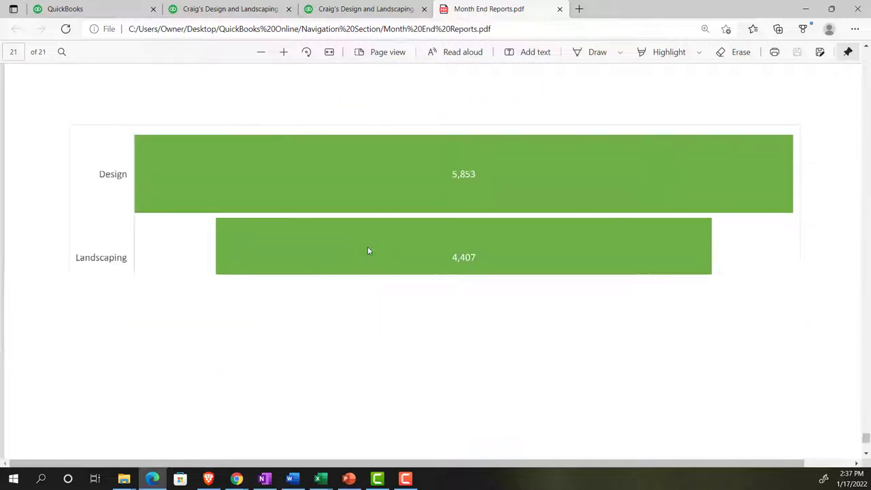
pyautogui.scroll(-5, 367, 251)
pyautogui.scroll(-1, 372, 283)
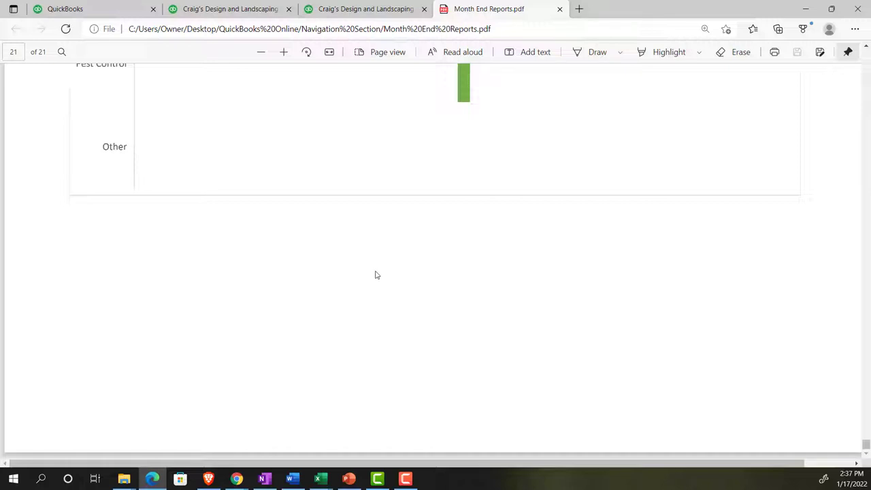